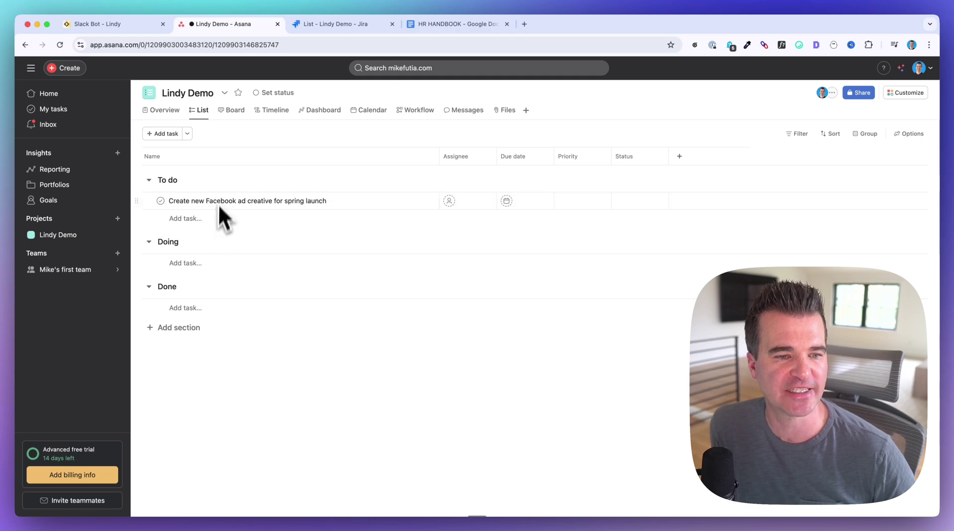
# - Switch to Slack and send "Hey Lindy, new task: create new IG assets for next week's launch" in the lindy-demo channel
pyautogui.moveTo(192, 526)
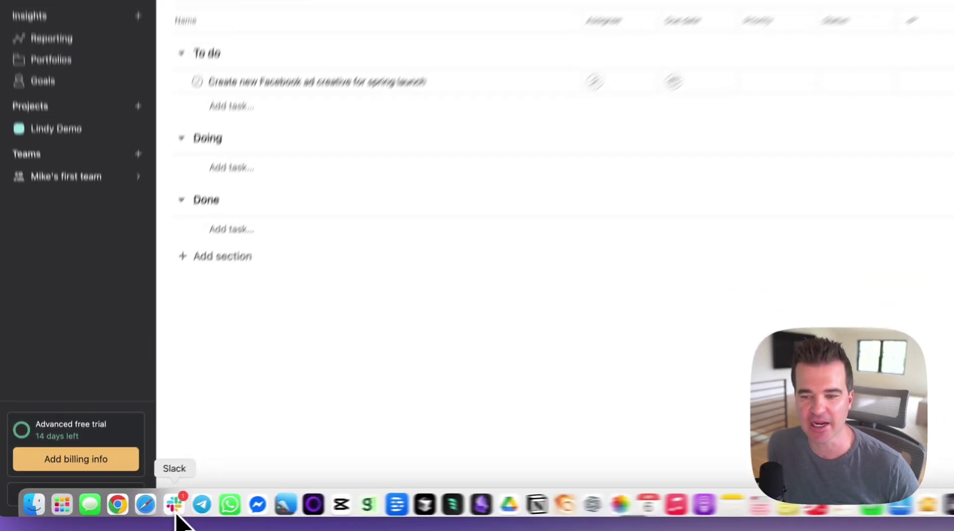
pyautogui.click(142, 510)
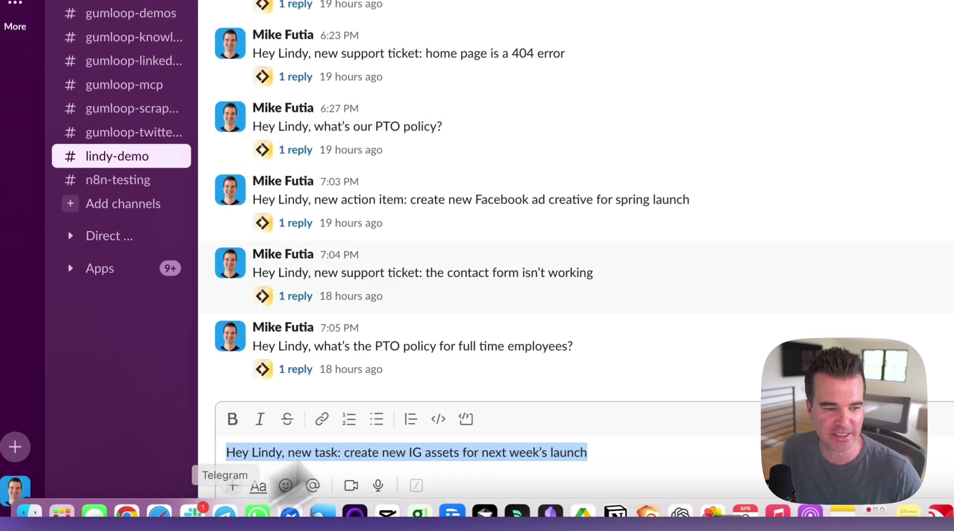
pyautogui.click(579, 462)
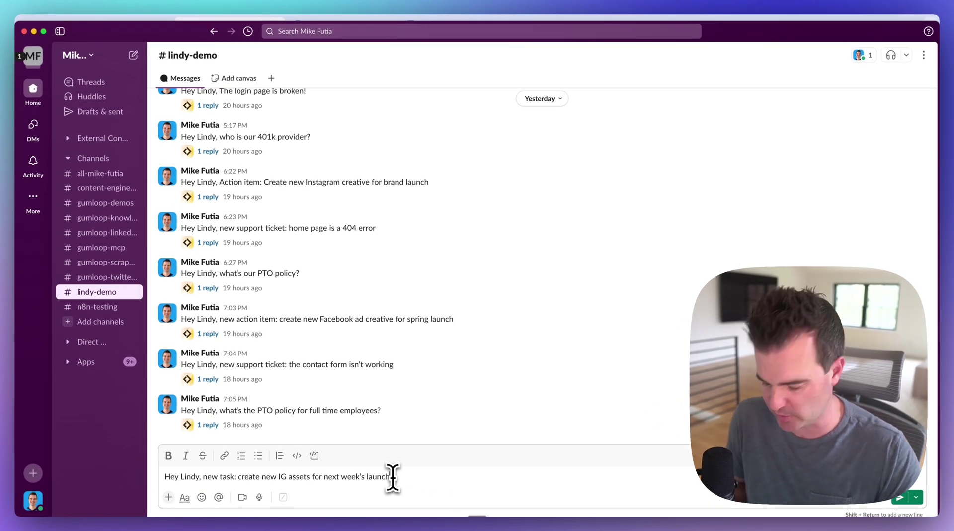
pyautogui.press('Return')
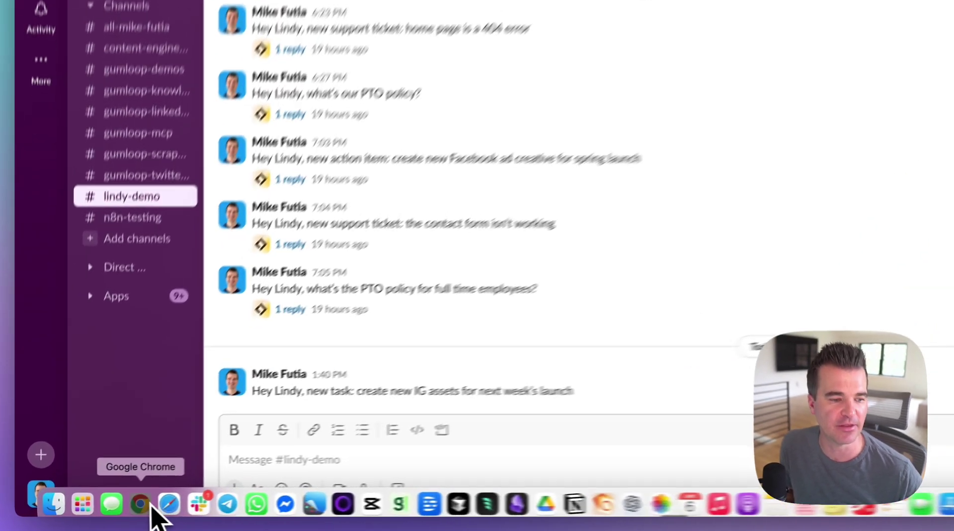
# - Switch to Chrome, open the newest task run of the Slack Bot in Lindy, and check the Lindy Demo list in Asana
pyautogui.click(155, 517)
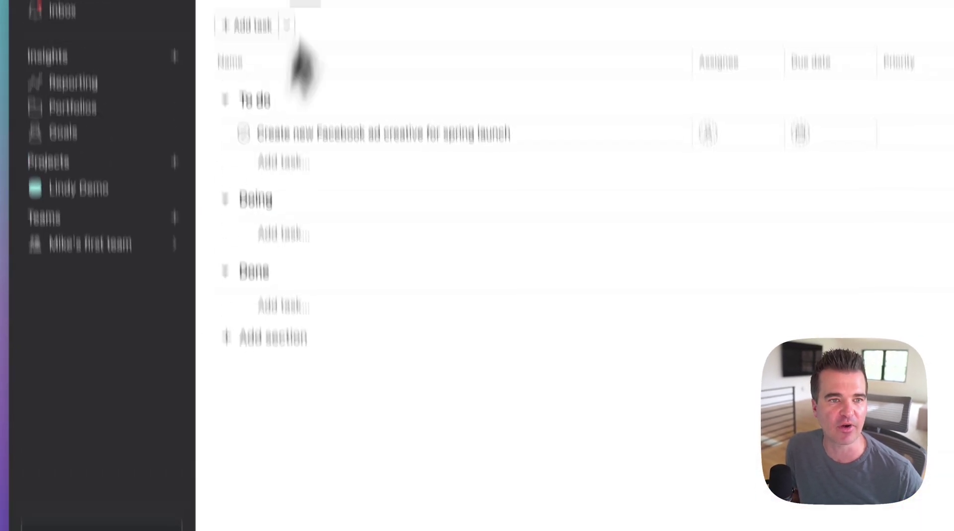
pyautogui.click(198, 14)
pyautogui.click(703, 107)
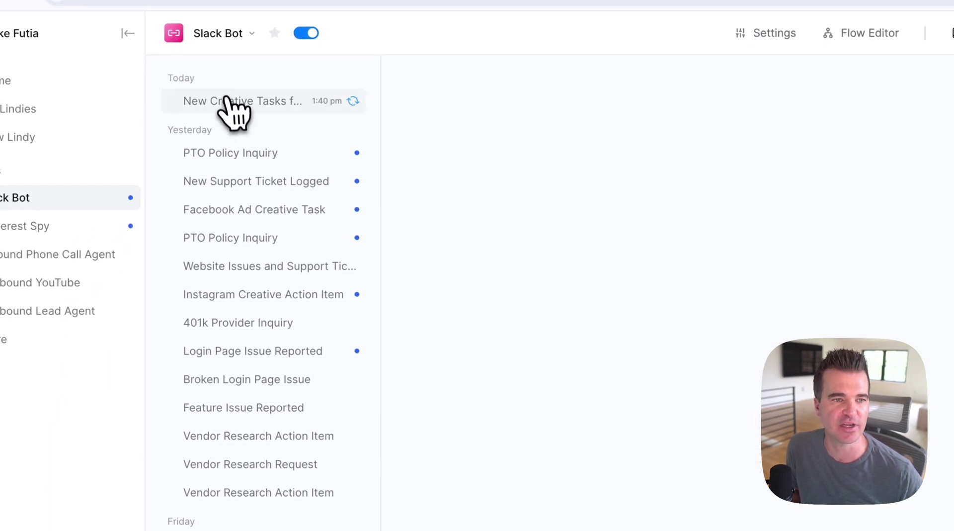
pyautogui.click(233, 104)
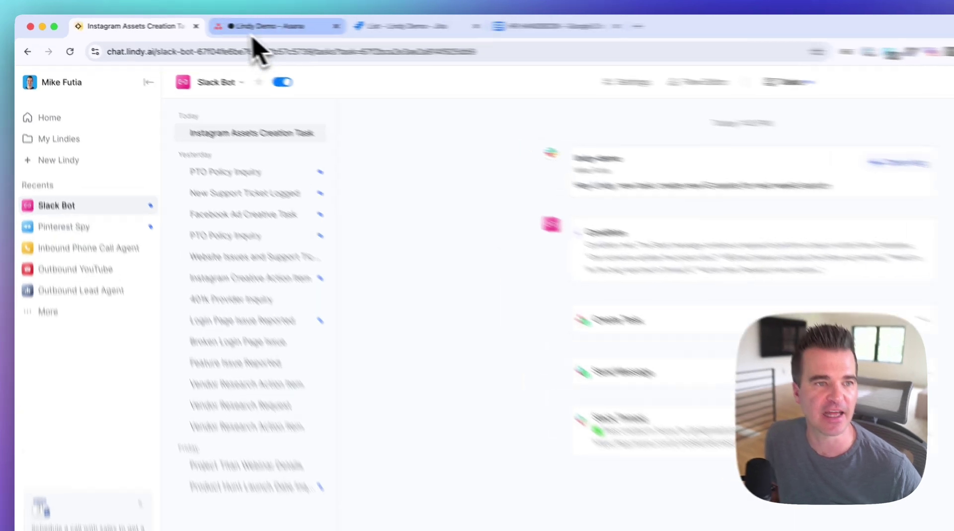
pyautogui.click(249, 24)
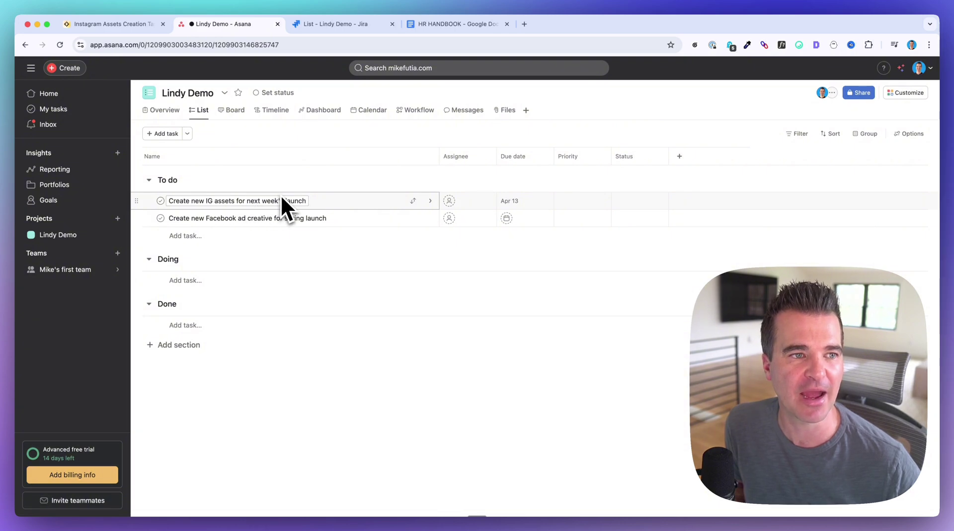
# - Switch to Slack, open the bot's reply thread on the IG assets message, and follow its Asana task link
pyautogui.moveTo(247, 522)
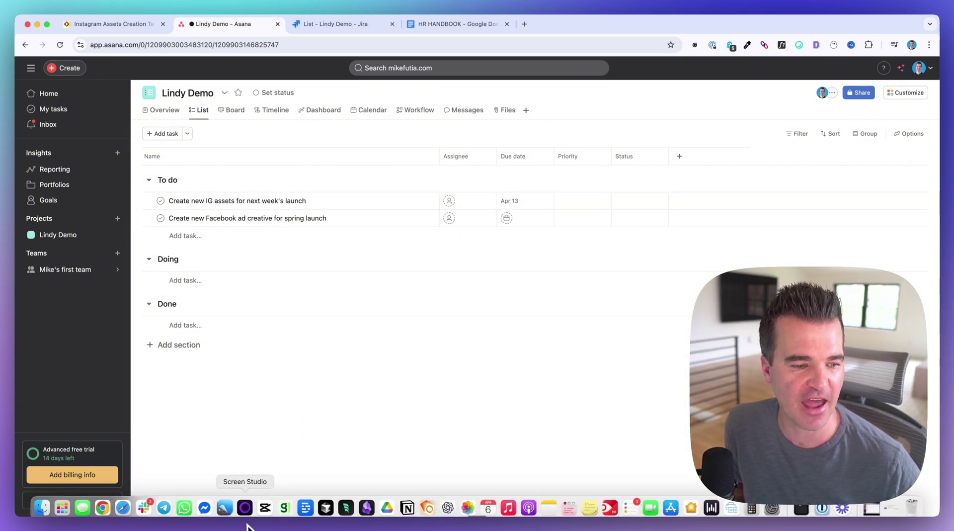
pyautogui.click(160, 512)
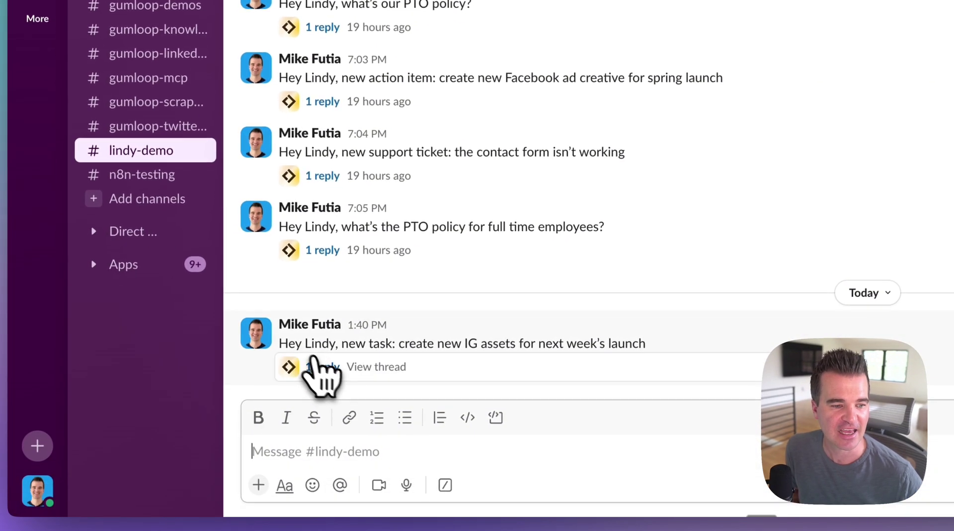
pyautogui.click(318, 367)
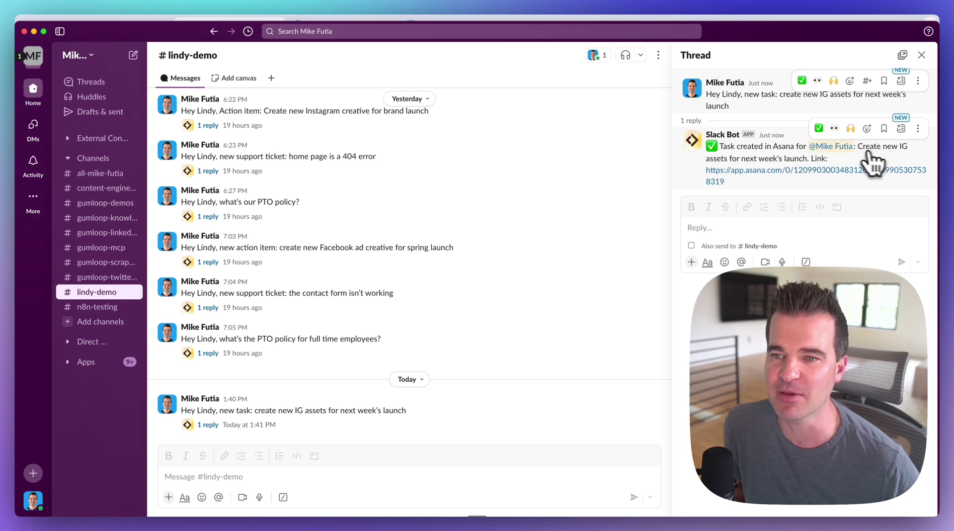
pyautogui.click(724, 175)
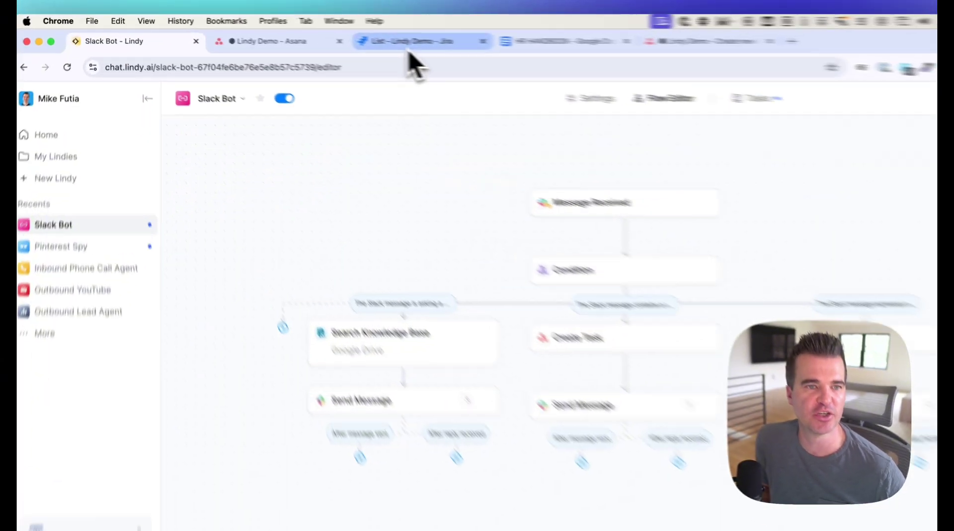
# - Check the Jira list, switch to Slack and send "Hey Lindy, new support ticket: footer links aren't loading on the website on mobile" in lindy-demo
pyautogui.click(408, 46)
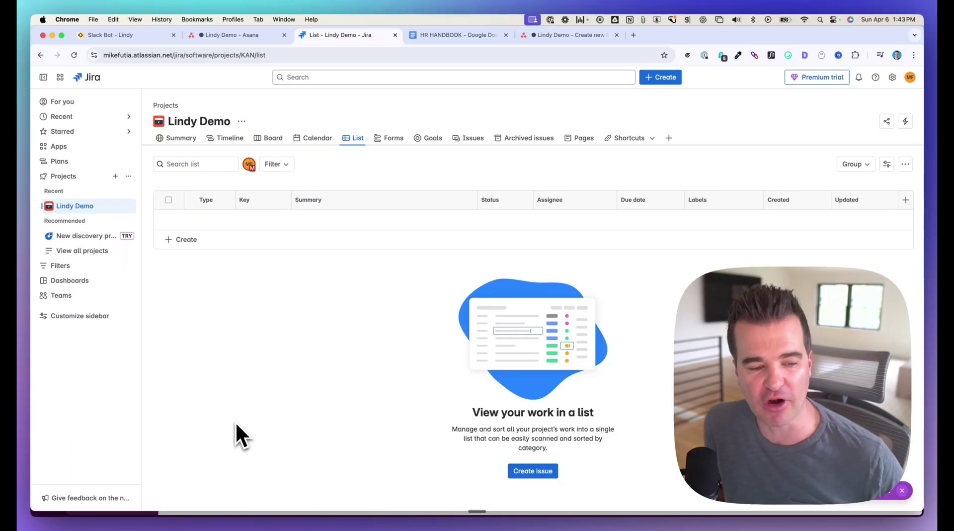
pyautogui.moveTo(234, 519)
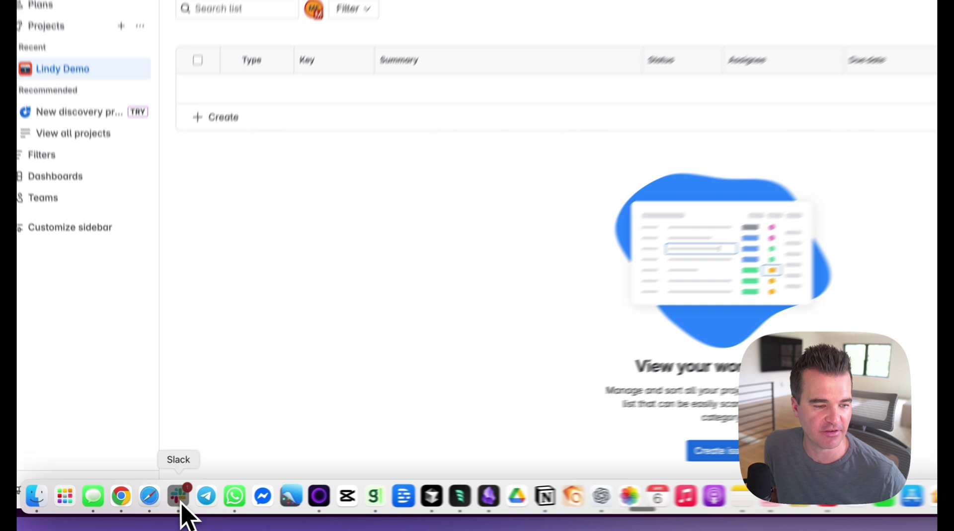
pyautogui.click(179, 496)
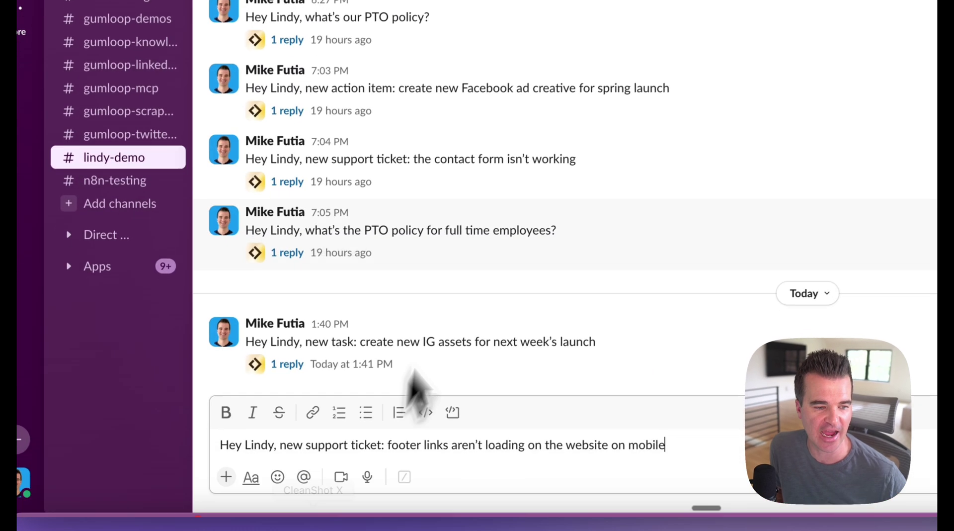
pyautogui.tripleClick(751, 454)
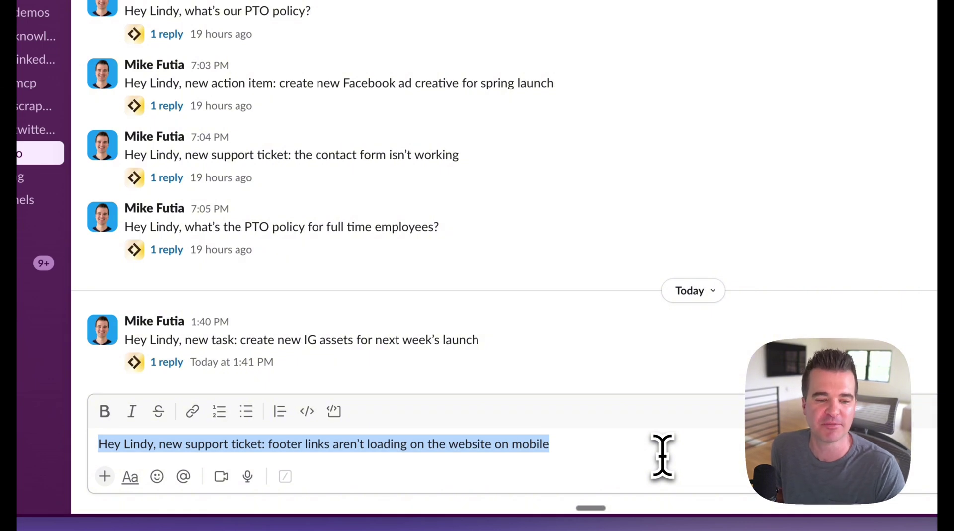
pyautogui.click(663, 455)
pyautogui.press('Return')
# - Switch back to Chrome and open the Slack Bot's newest task run in Lindy
pyautogui.moveTo(288, 523)
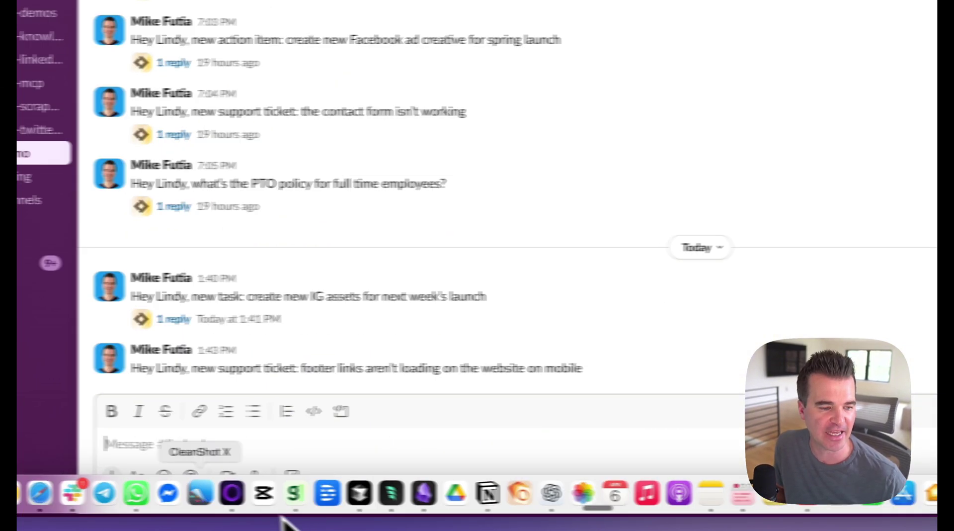
pyautogui.click(9, 493)
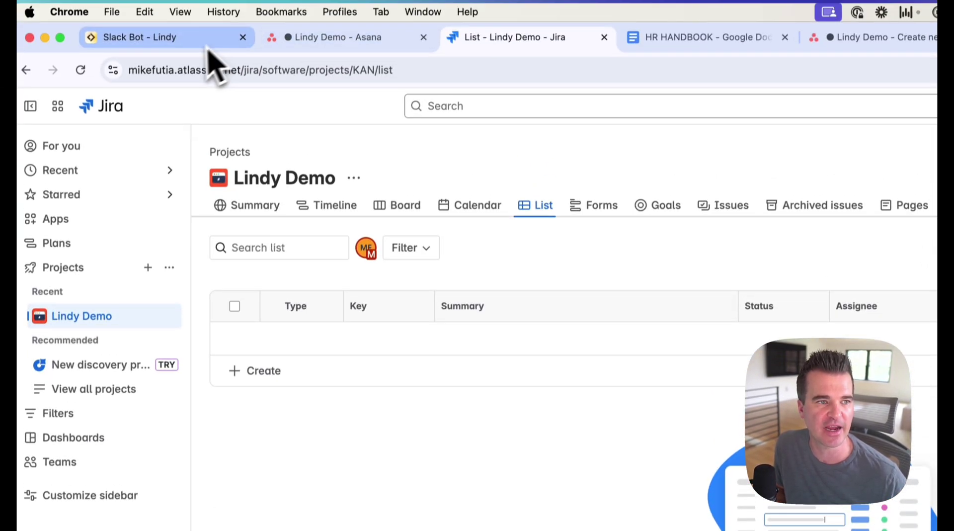
pyautogui.click(207, 47)
pyautogui.click(948, 113)
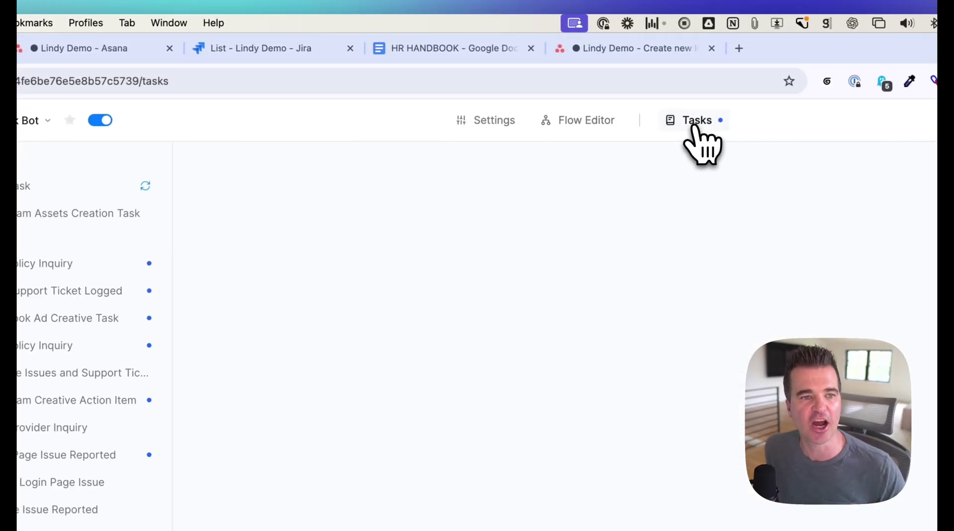
pyautogui.click(36, 186)
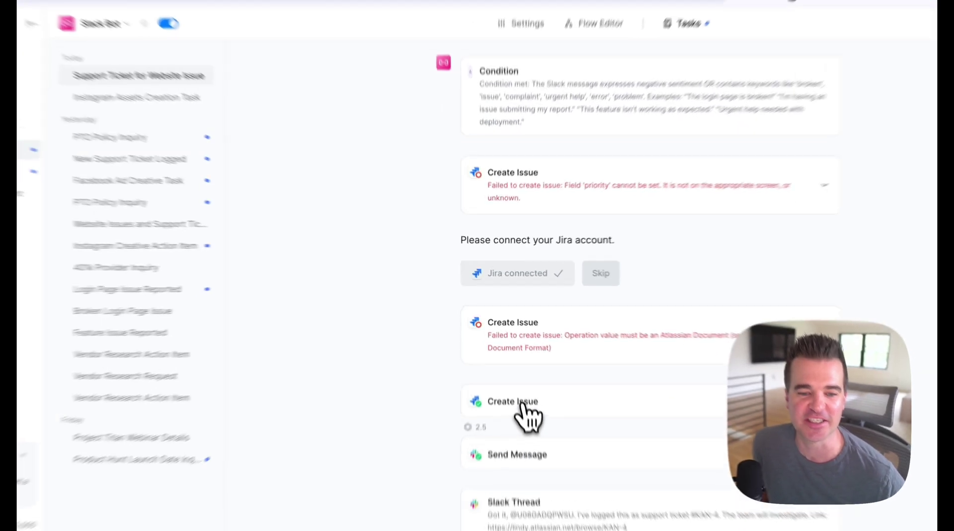
# - Expand the successful Create Issue and Send Message actions in the support ticket run to review their inputs and results
pyautogui.click(515, 375)
pyautogui.scroll(3, 512, 258)
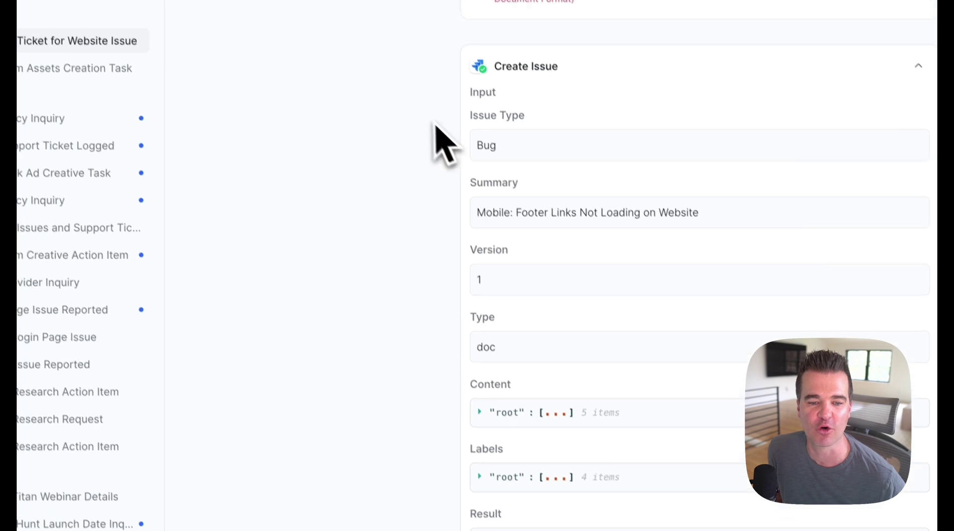
pyautogui.scroll(-3, 429, 109)
pyautogui.click(562, 470)
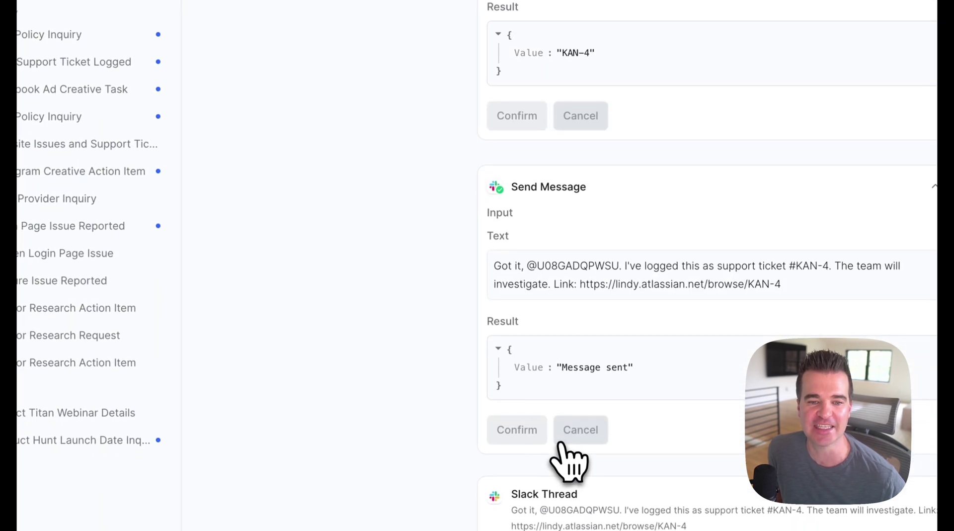
# - Check the Lindy Demo list in Jira for the new issue, and open the bot's reply to the support ticket message in Slack
pyautogui.click(366, 43)
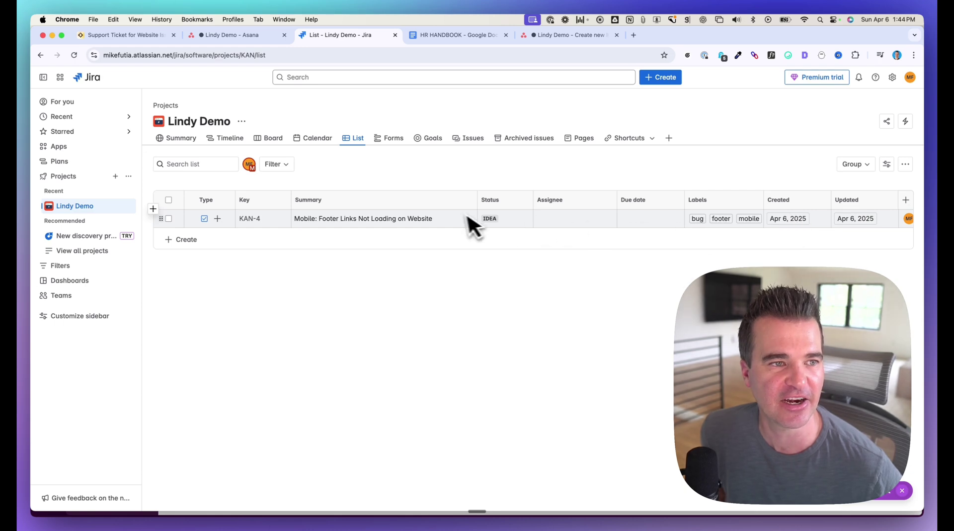
pyautogui.click(172, 500)
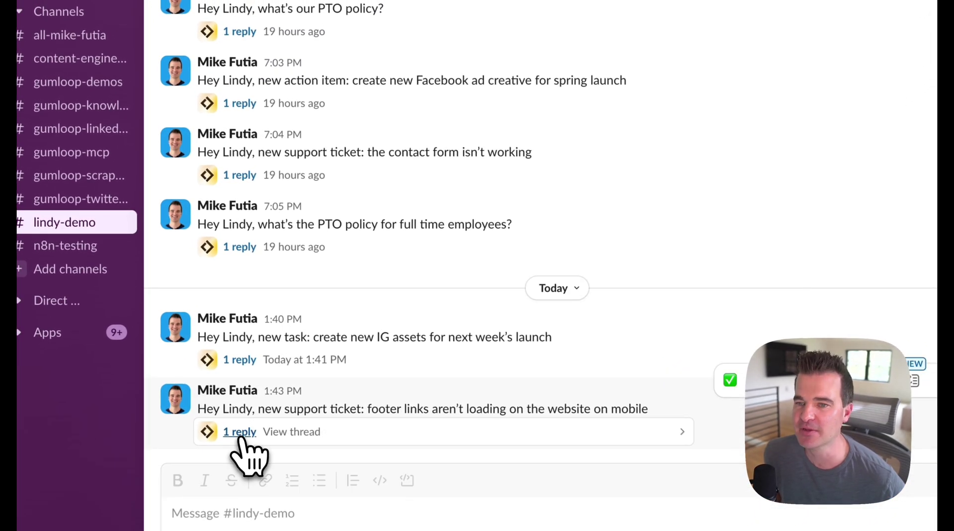
pyautogui.click(240, 432)
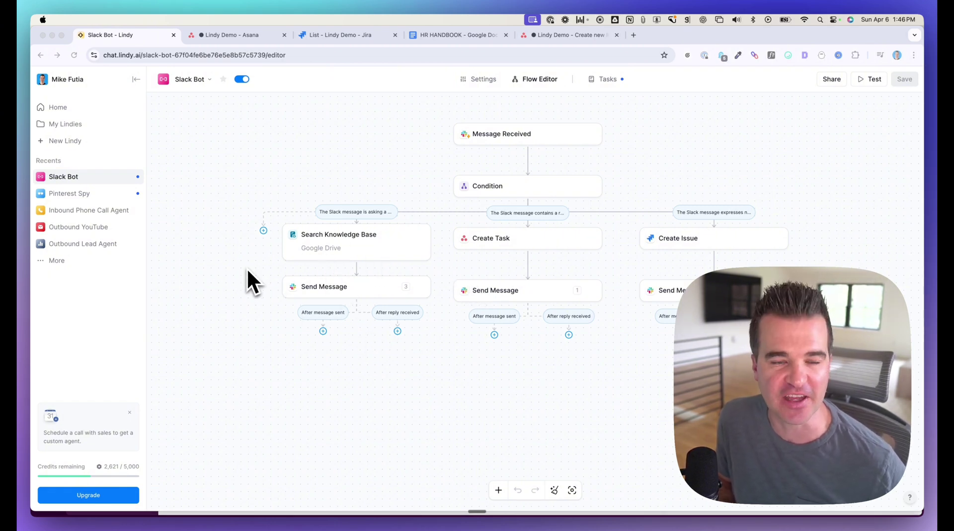
# - Examine the PTO policy and benefits sections of the HR HANDBOOK document in Google Docs, highlighting the 401(k) details
pyautogui.click(451, 36)
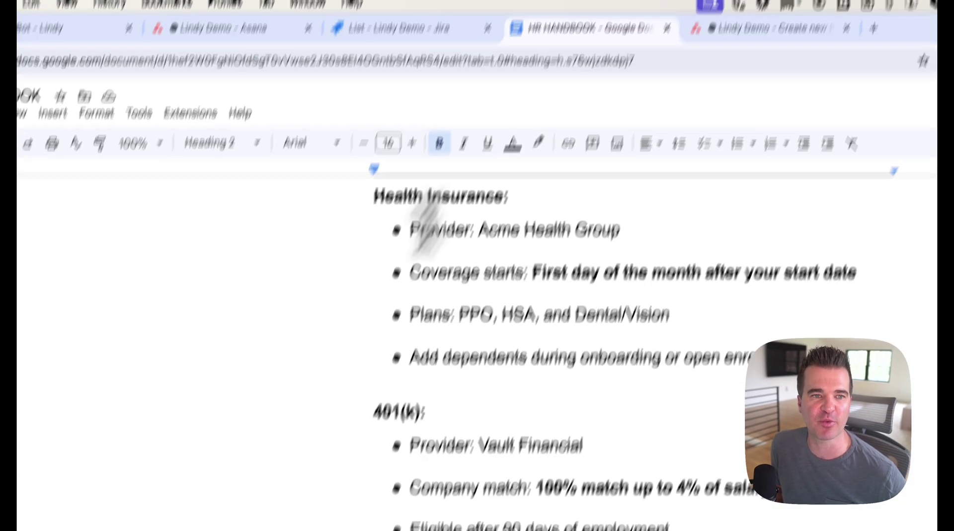
pyautogui.scroll(15, 319, 352)
pyautogui.scroll(-2, 305, 334)
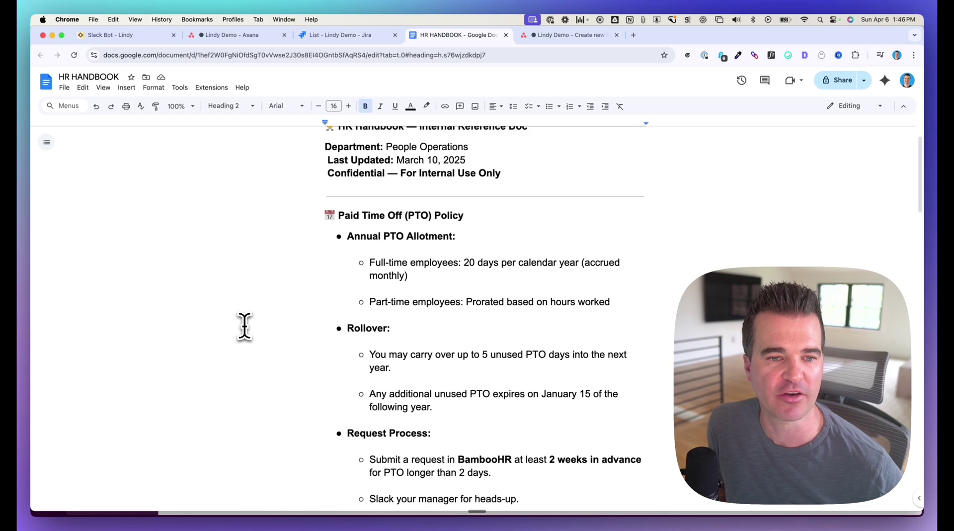
pyautogui.scroll(-7, 292, 341)
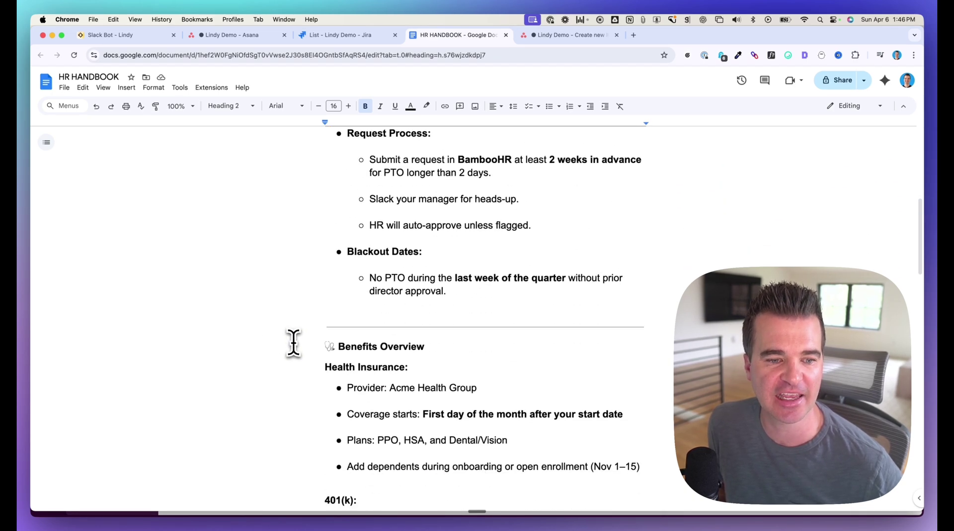
pyautogui.scroll(4, 293, 343)
pyautogui.scroll(2, 294, 341)
pyautogui.scroll(-5, 294, 341)
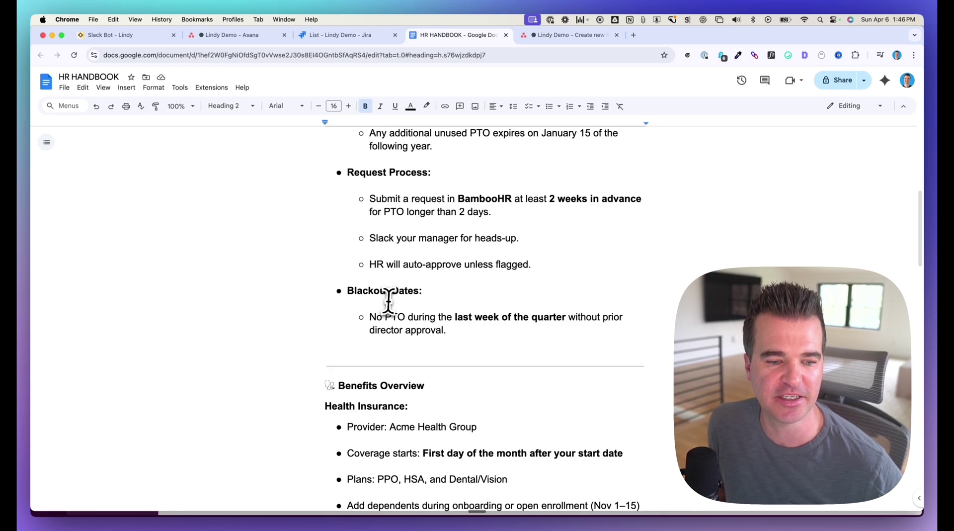
pyautogui.scroll(-6, 378, 293)
pyautogui.scroll(1, 388, 331)
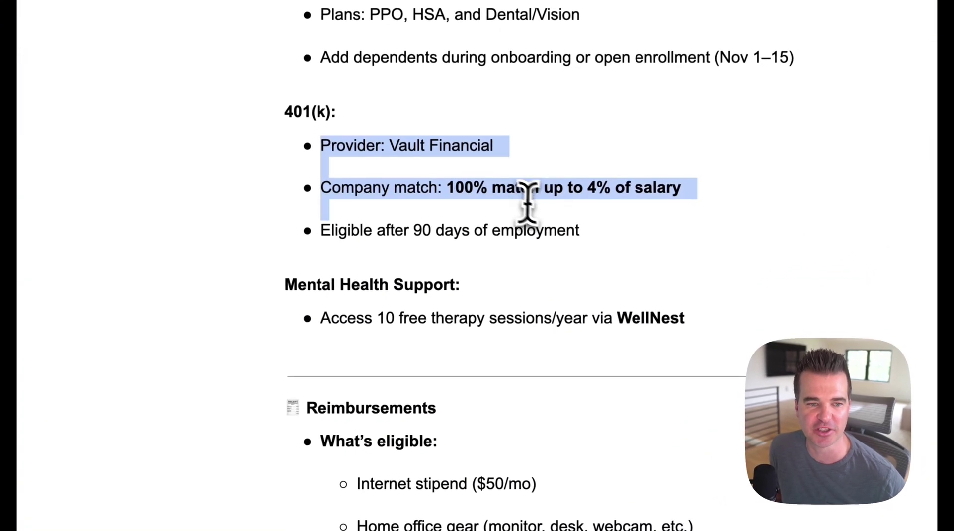
pyautogui.moveTo(527, 198); pyautogui.dragTo(607, 228)
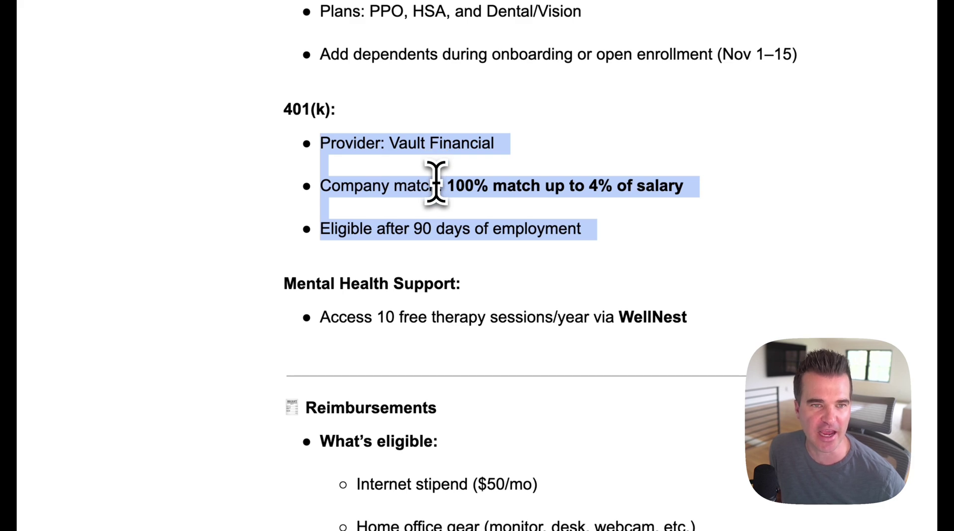
# - Switch to Slack and send "Hey Lindy, tell me the details on our company 401k plan?" in the lindy-demo channel
pyautogui.click(189, 499)
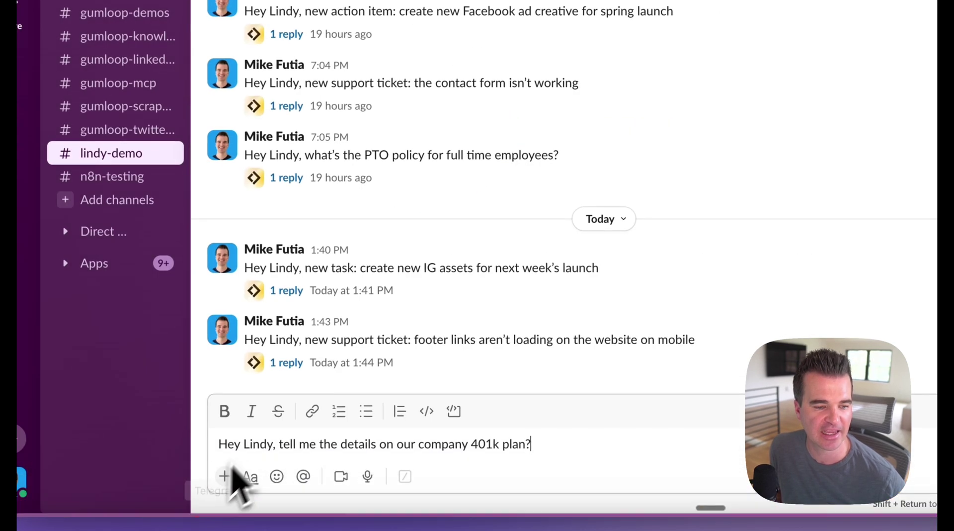
pyautogui.moveTo(221, 444); pyautogui.dragTo(671, 444)
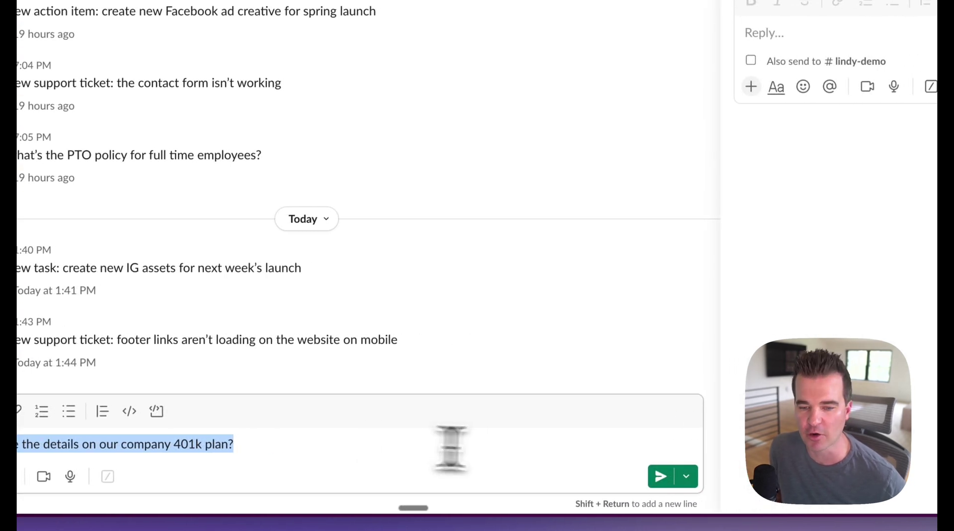
pyautogui.click(660, 476)
# - Return to Lindy in Chrome and show the Slack Bot's task history
pyautogui.click(85, 492)
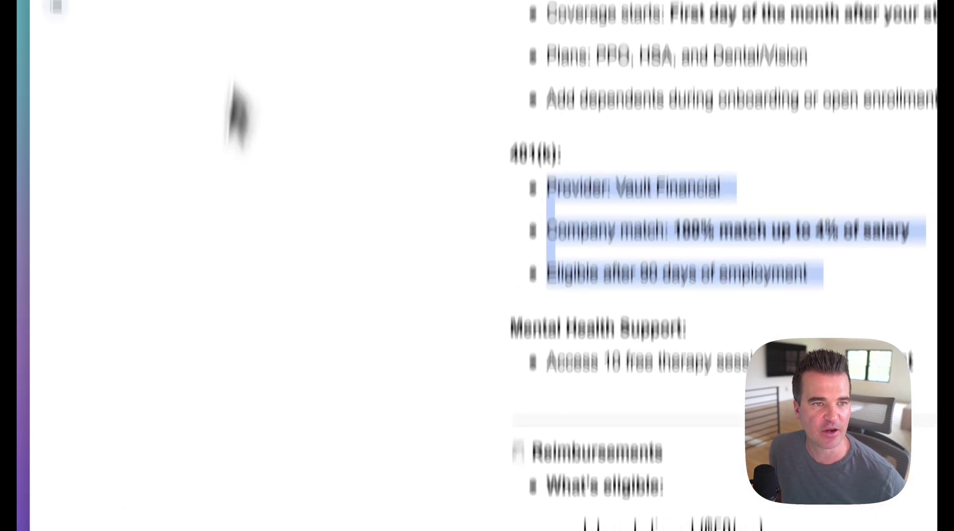
pyautogui.click(202, 42)
pyautogui.click(677, 109)
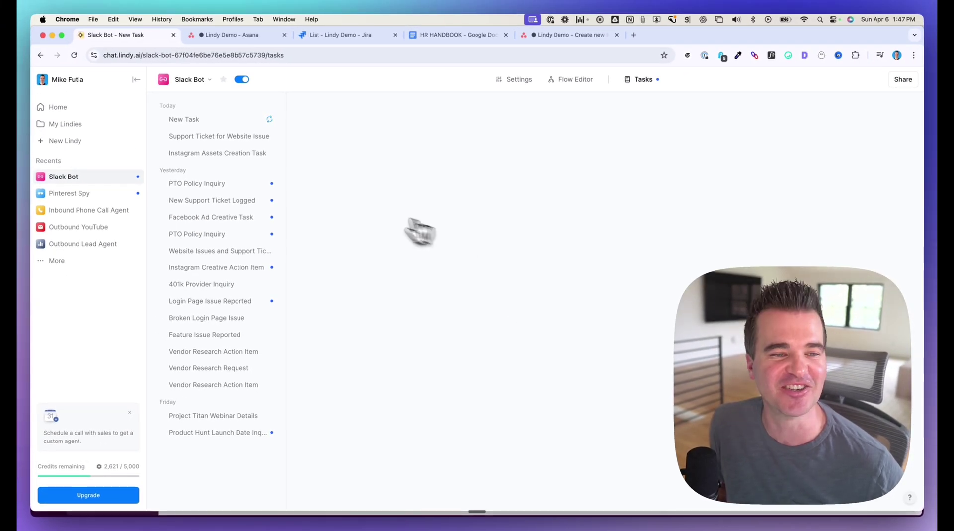
# - Examine the 401(k) inquiry task run in Lindy, switch to Slack, and read the bot's reply to the 401k question
pyautogui.click(184, 120)
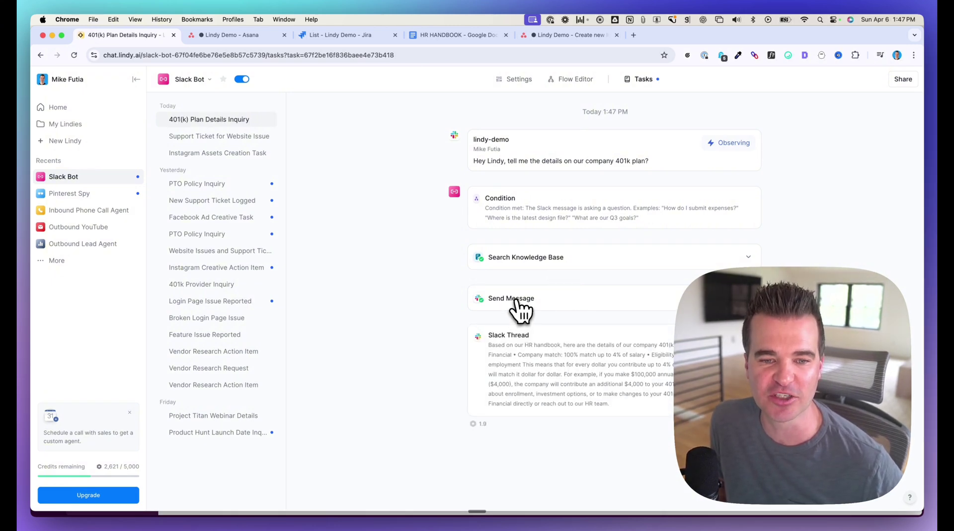
pyautogui.click(155, 503)
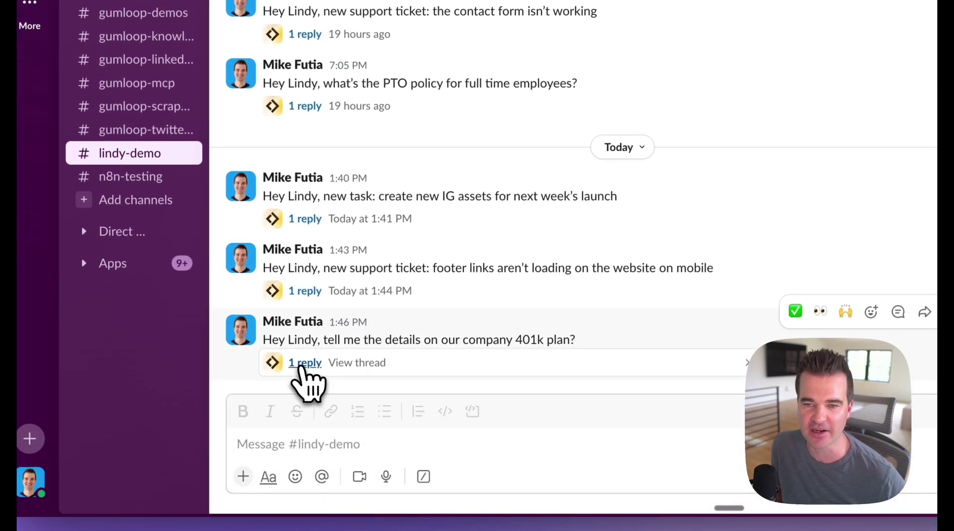
pyautogui.click(304, 362)
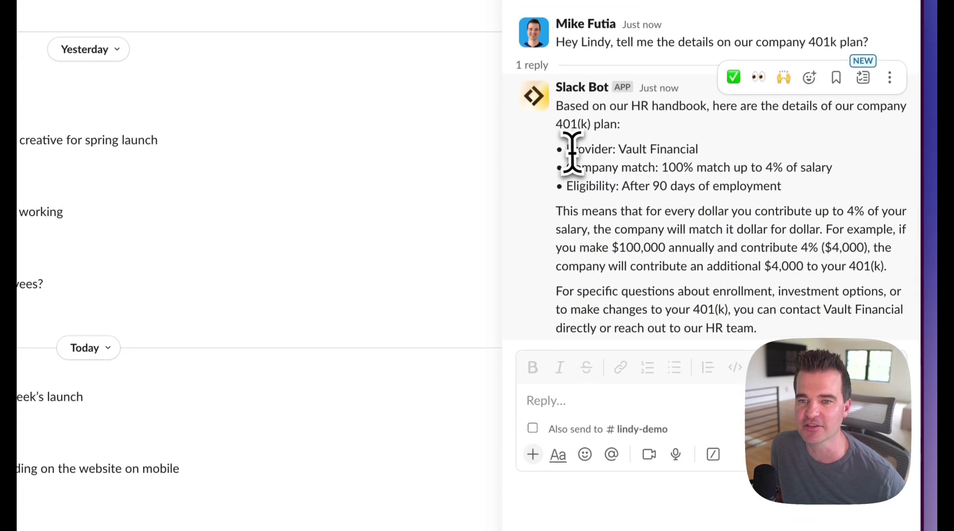
pyautogui.moveTo(565, 139); pyautogui.dragTo(858, 194)
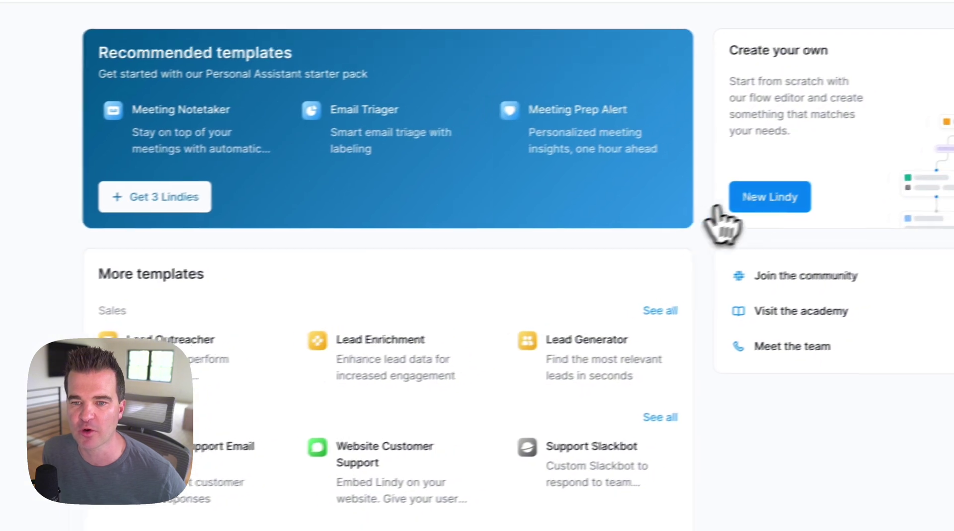
# - Create a new Lindy from scratch and set its trigger to Slack's Message Received
pyautogui.click(691, 203)
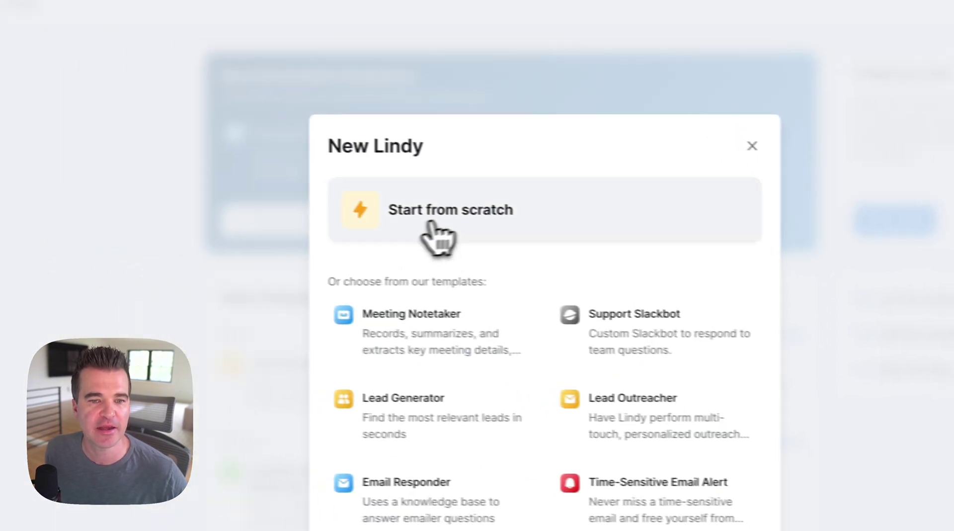
pyautogui.click(278, 199)
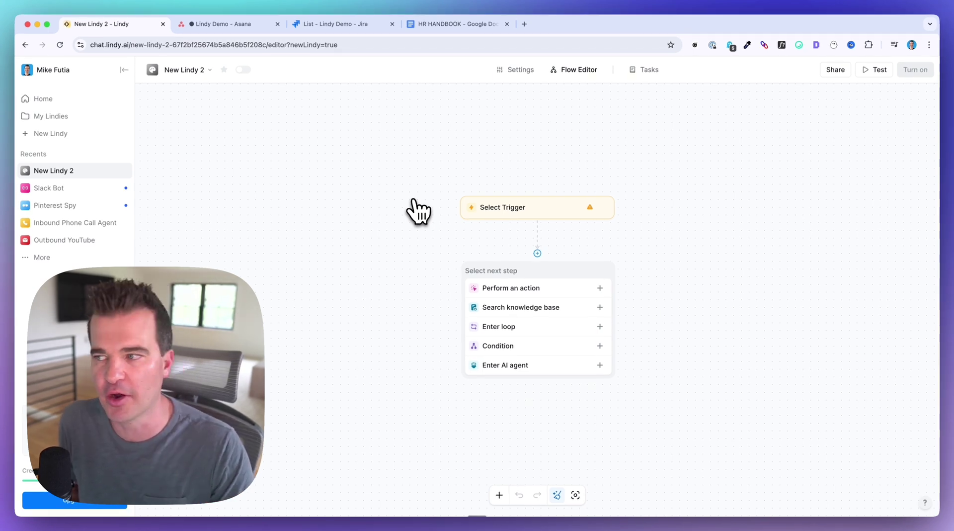
pyautogui.click(507, 207)
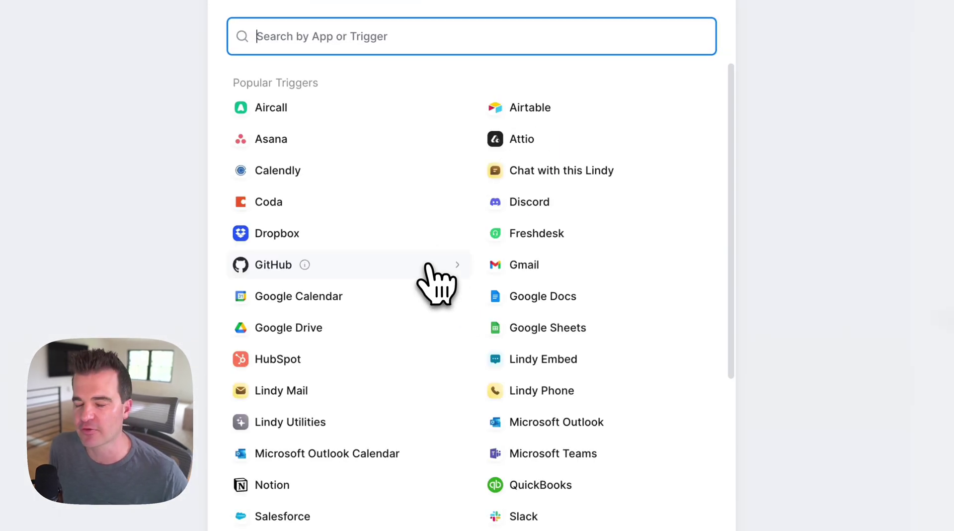
pyautogui.scroll(-2, 554, 469)
pyautogui.click(553, 469)
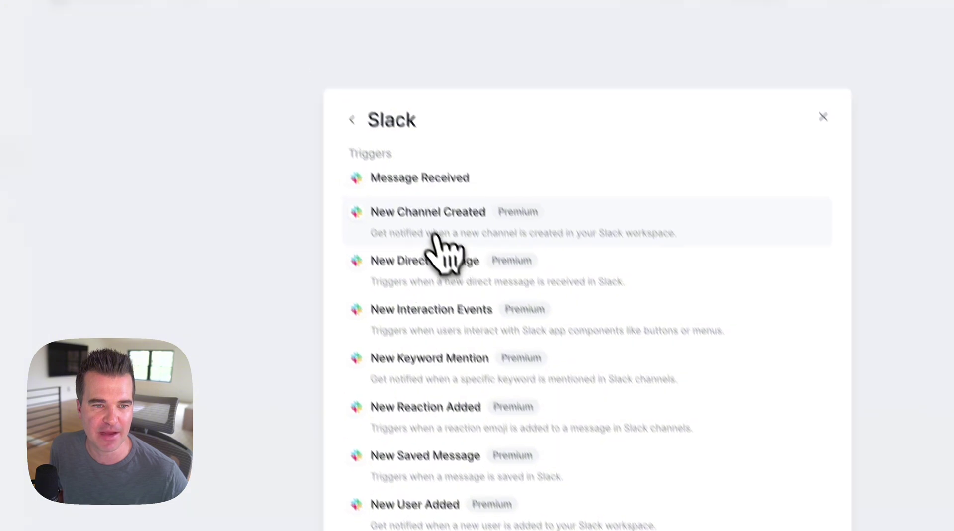
pyautogui.click(420, 178)
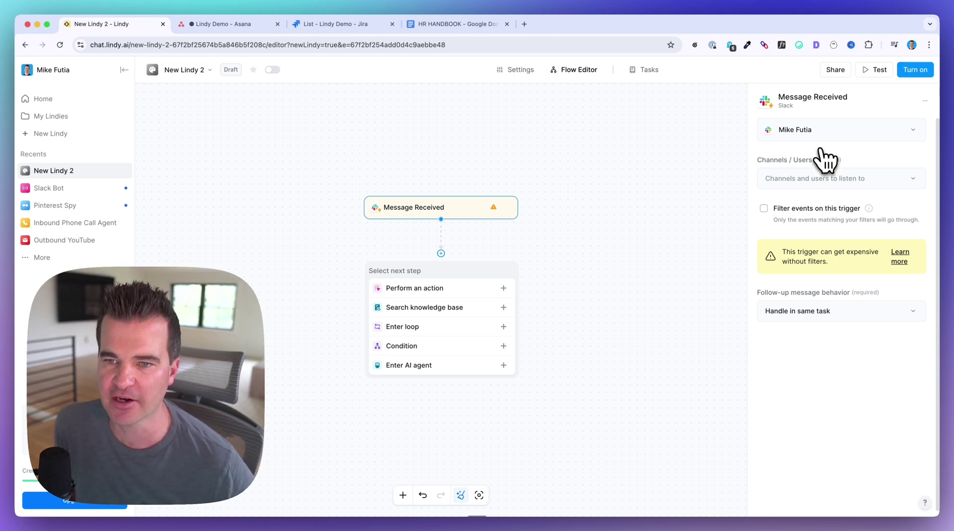
# - Make the Message Received trigger listen to the lindy-demo channel
pyautogui.click(821, 186)
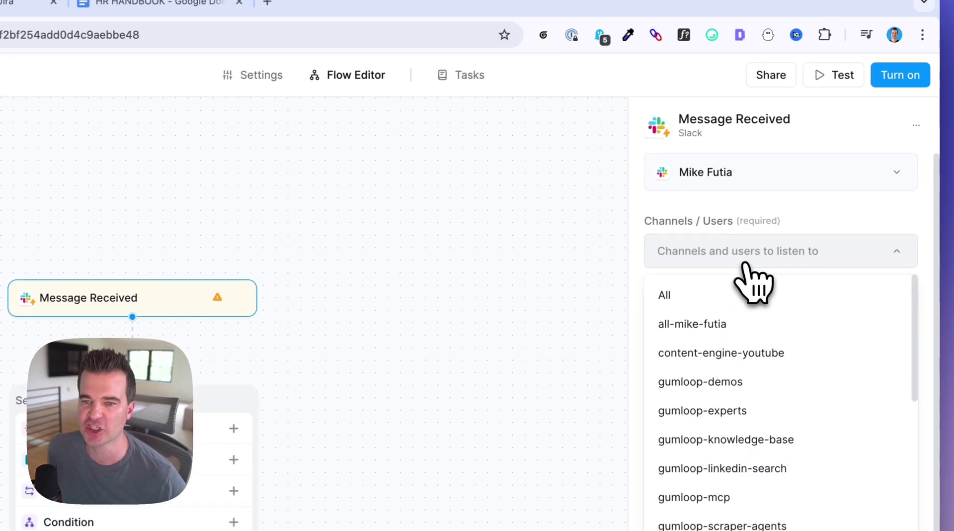
pyautogui.scroll(-5, 715, 367)
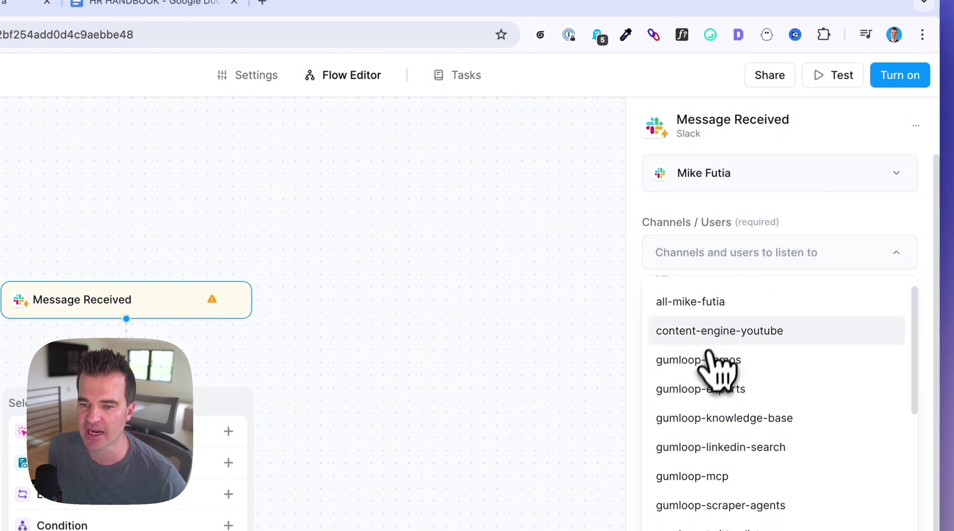
pyautogui.click(691, 361)
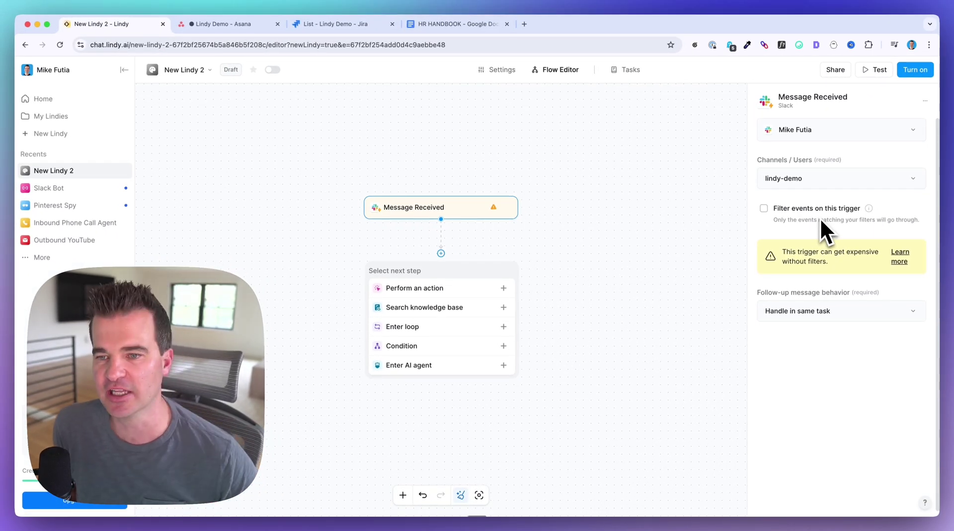
pyautogui.moveTo(782, 253); pyautogui.dragTo(816, 260)
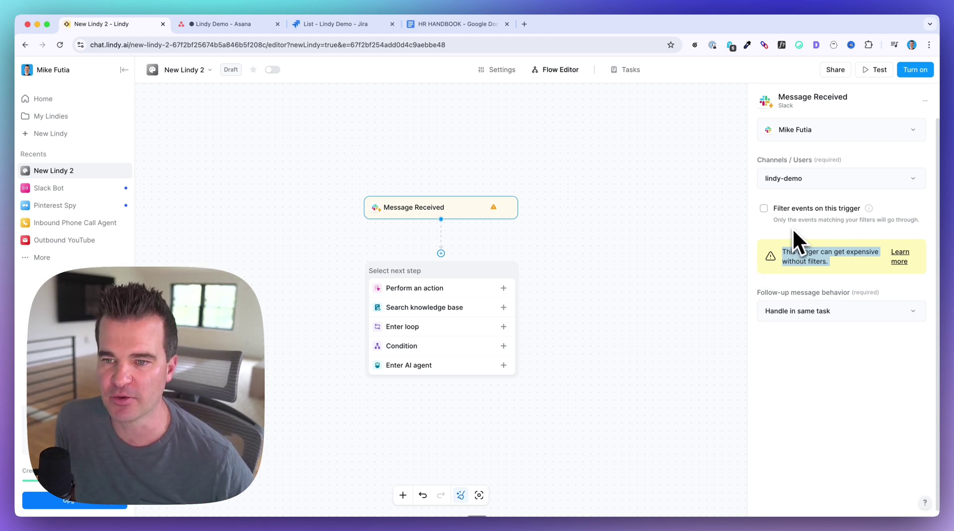
# - Filter the trigger's events so that only messages whose Text starts with "Hey Lindy" go through
pyautogui.click(763, 209)
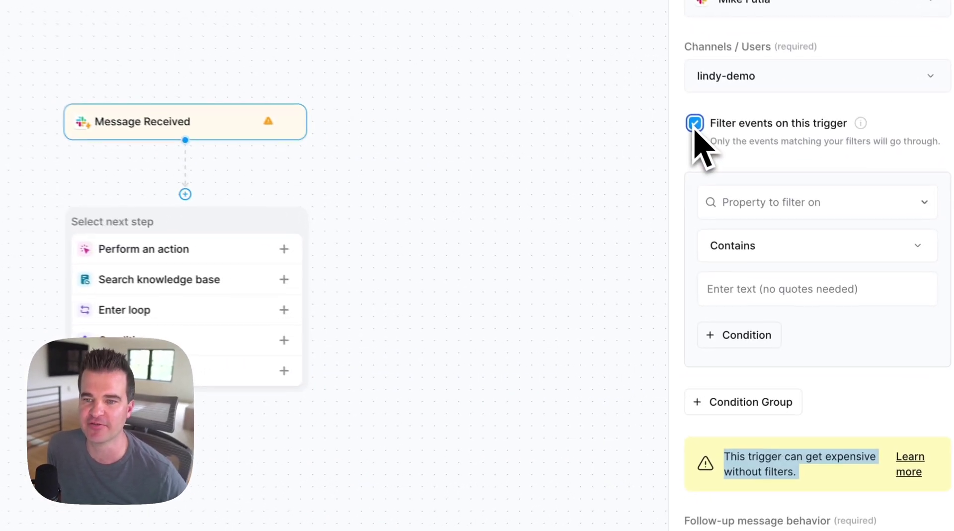
pyautogui.click(736, 197)
pyautogui.click(741, 241)
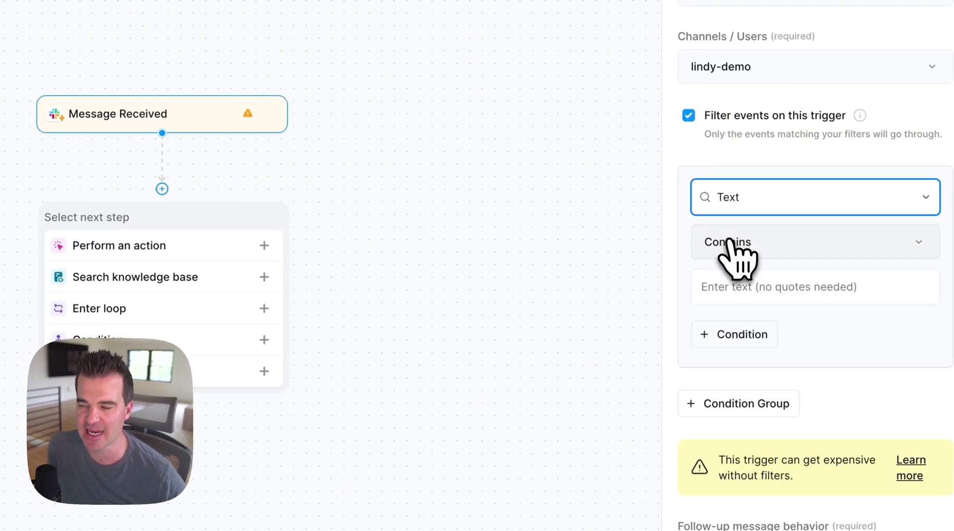
pyautogui.click(738, 249)
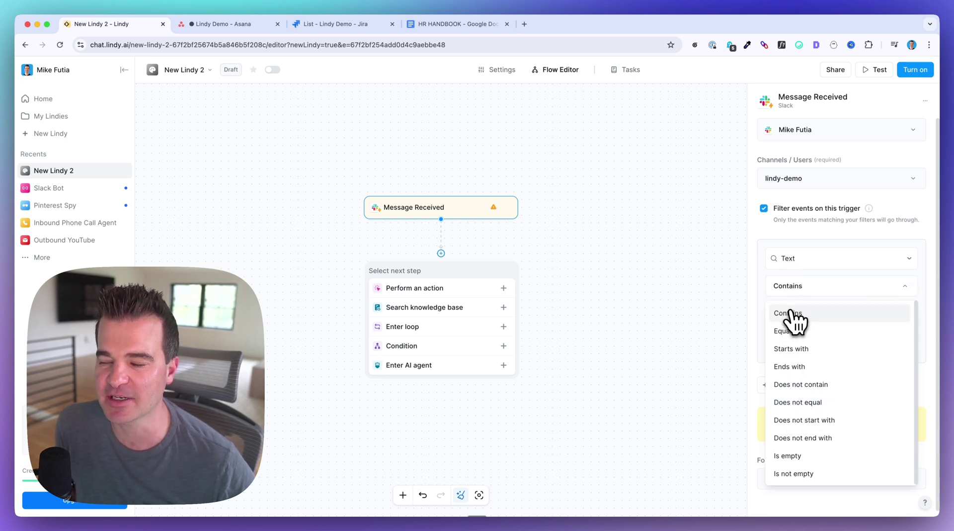
pyautogui.click(792, 349)
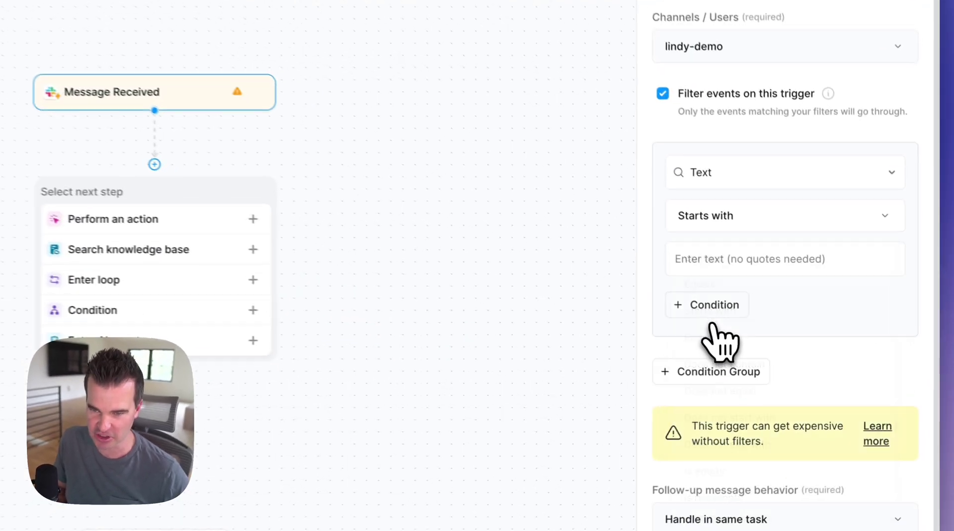
pyautogui.click(782, 318)
pyautogui.write('Hey Lindy')
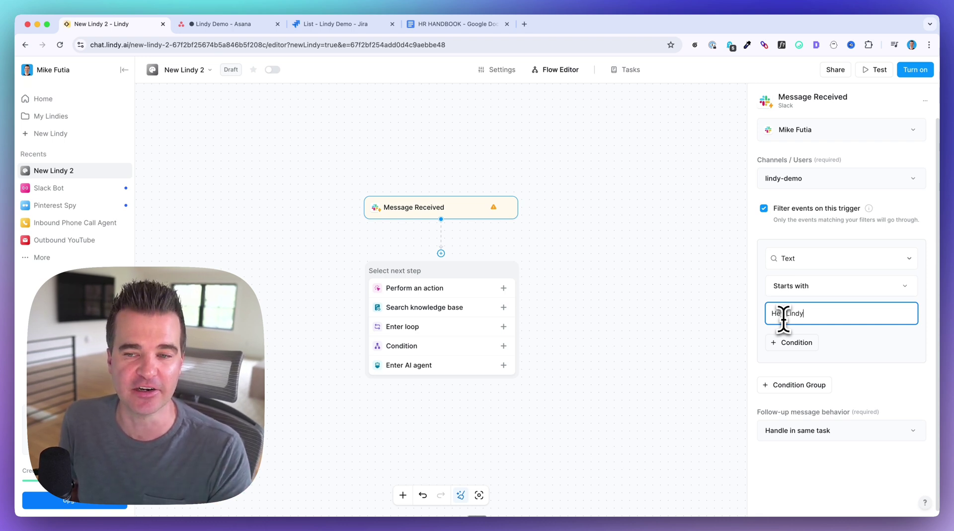
pyautogui.click(829, 455)
pyautogui.scroll(-1, 829, 455)
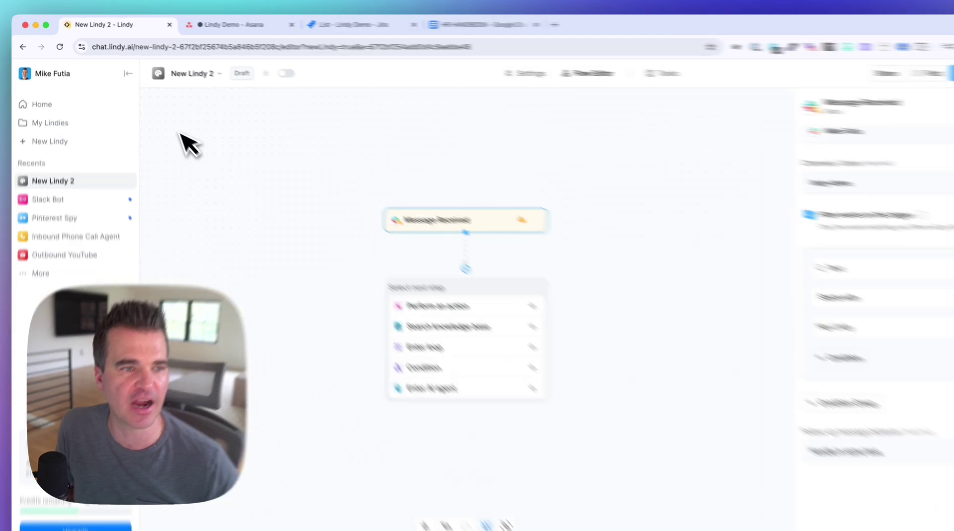
# - Rename the new Lindy as "Slack Bot YouTube"
pyautogui.click(195, 70)
pyautogui.click(188, 89)
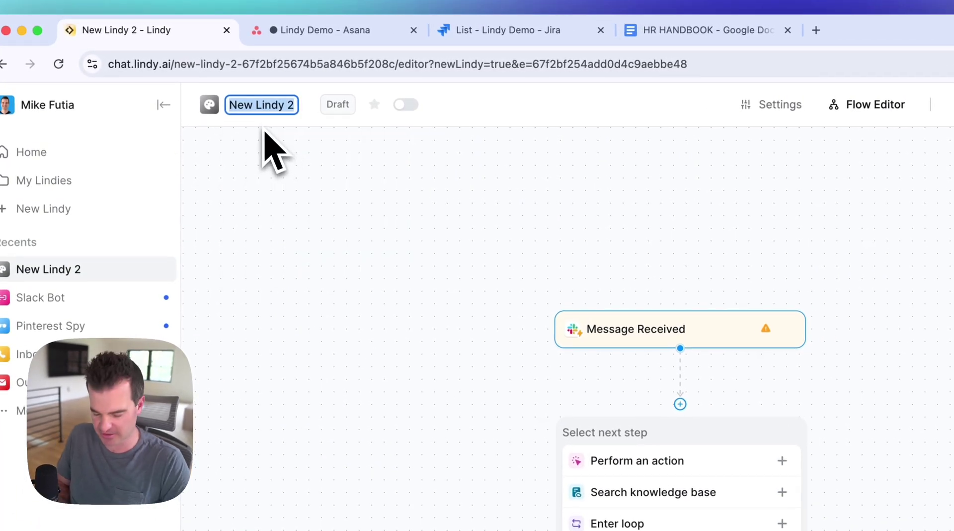
pyautogui.write('Slack Bot YouTube')
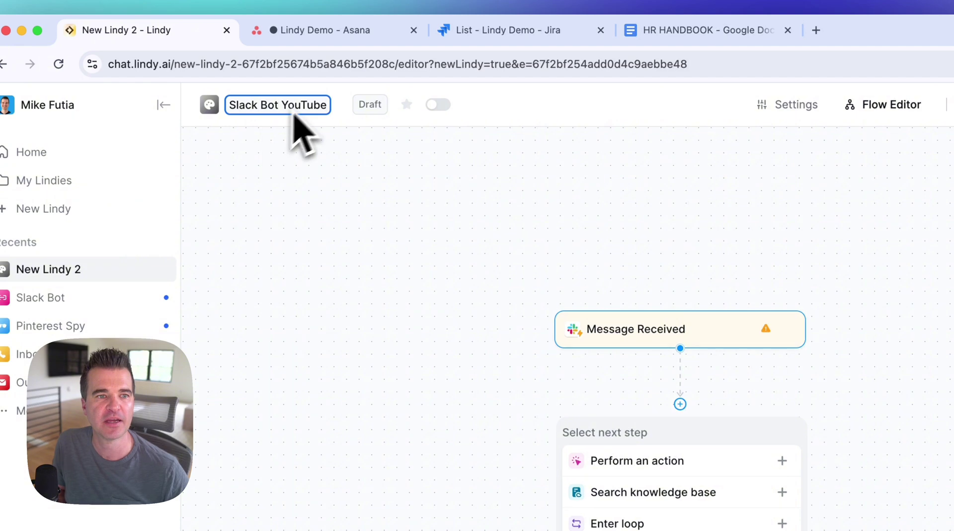
pyautogui.press('Return')
pyautogui.click(431, 105)
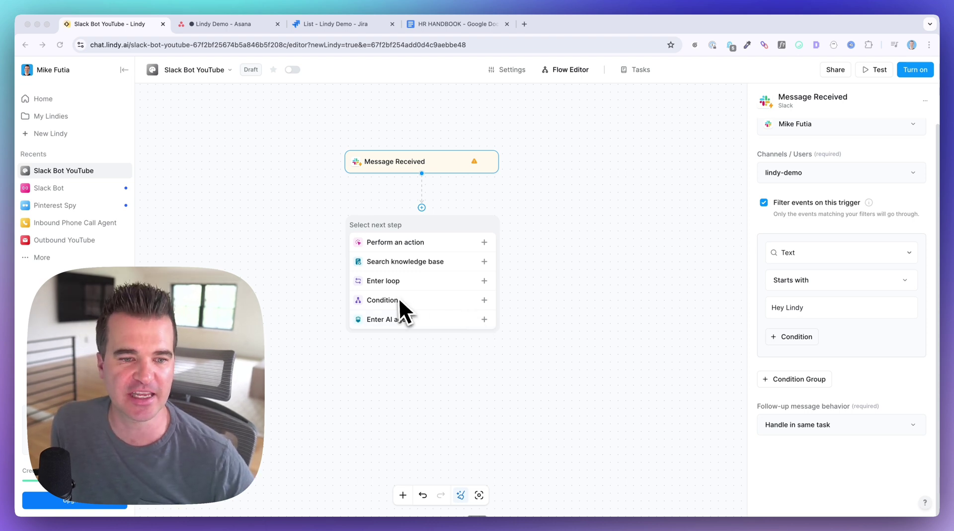
# - Add a condition after the trigger for when "The Slack message contains a request to perform a task or action item", including example messages
pyautogui.click(393, 300)
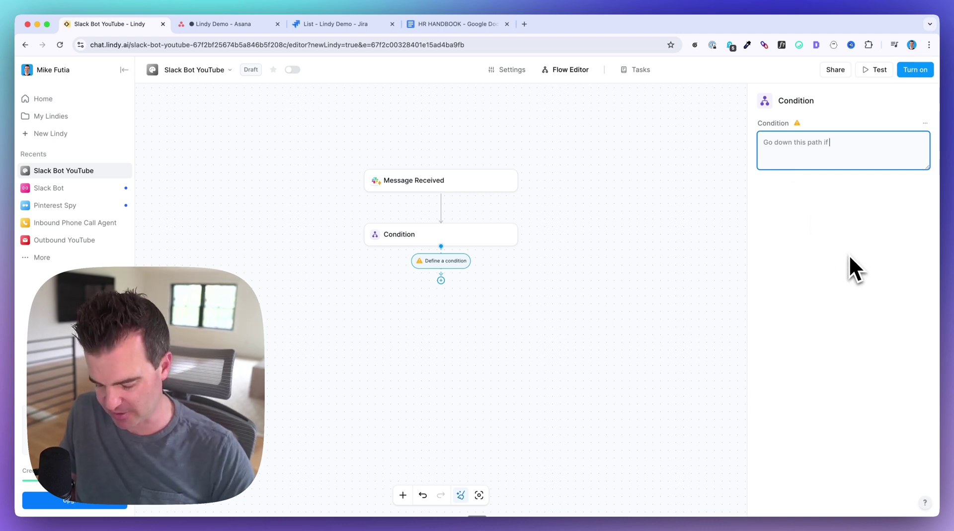
pyautogui.write('The Slack message contains a request to perform a task or action item.  Examples:  "Can someone update the project doc?"  "@[User] please schedule the follow-up meeting."  "Need to fix the bug reported in thread X."  "Action item: Research new vendors."')
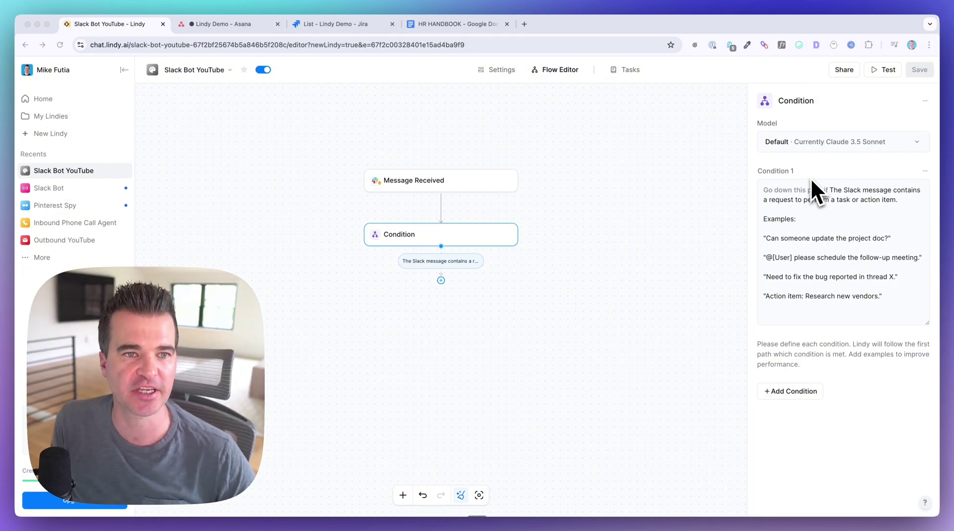
# - Add a second condition for Slack messages with negative sentiment or keywords like 'broken', 'issue' or 'urgent help', including example messages, and save the flow
pyautogui.click(807, 390)
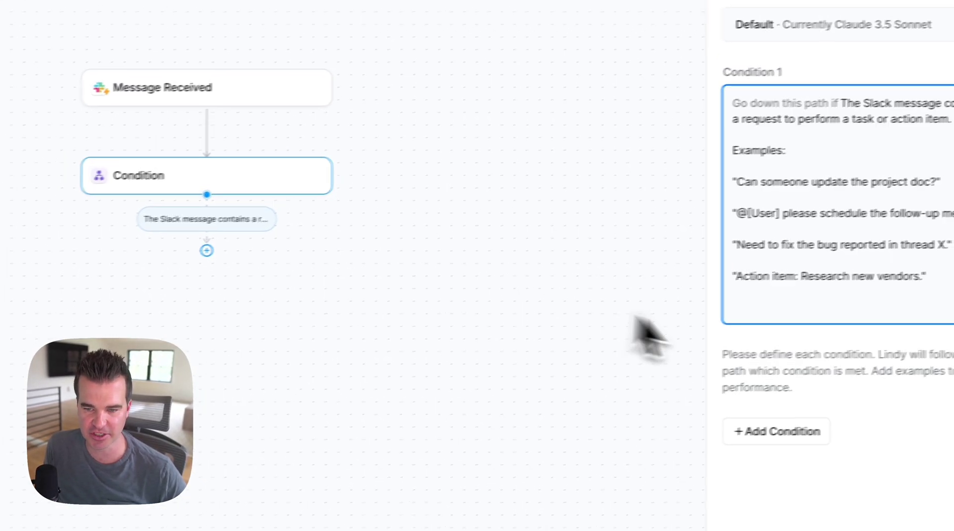
pyautogui.click(729, 449)
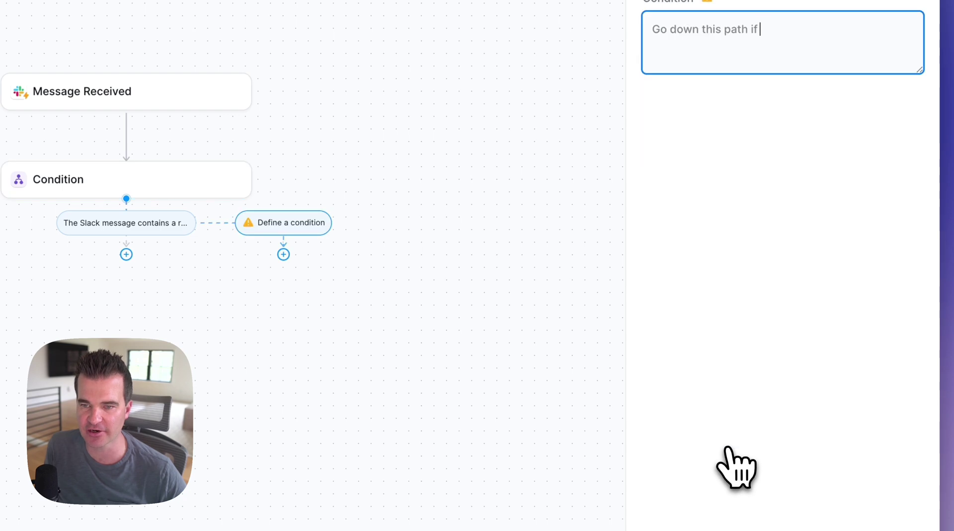
pyautogui.hotkey('ctrl', 'v')
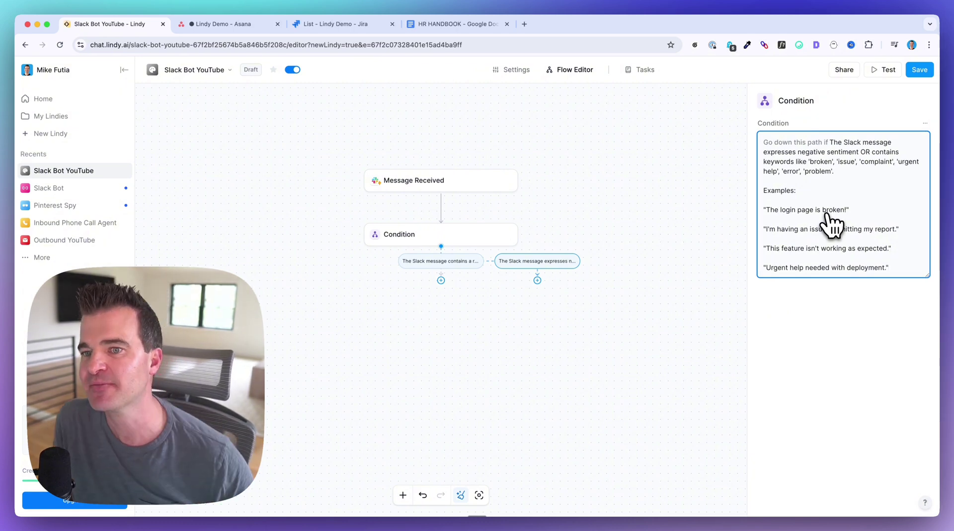
pyautogui.tripleClick(854, 159)
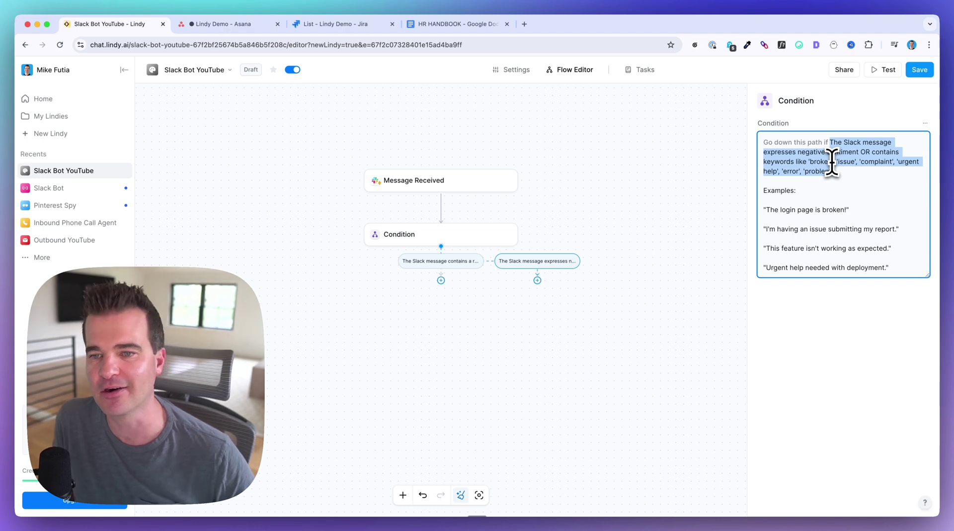
pyautogui.moveTo(764, 190); pyautogui.dragTo(800, 191)
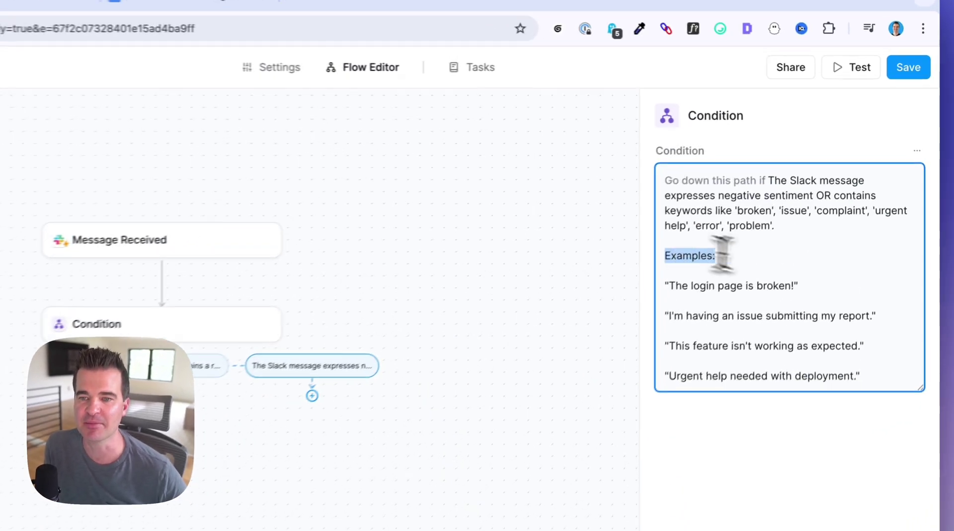
pyautogui.moveTo(723, 254); pyautogui.dragTo(864, 375)
pyautogui.click(867, 237)
pyautogui.click(905, 69)
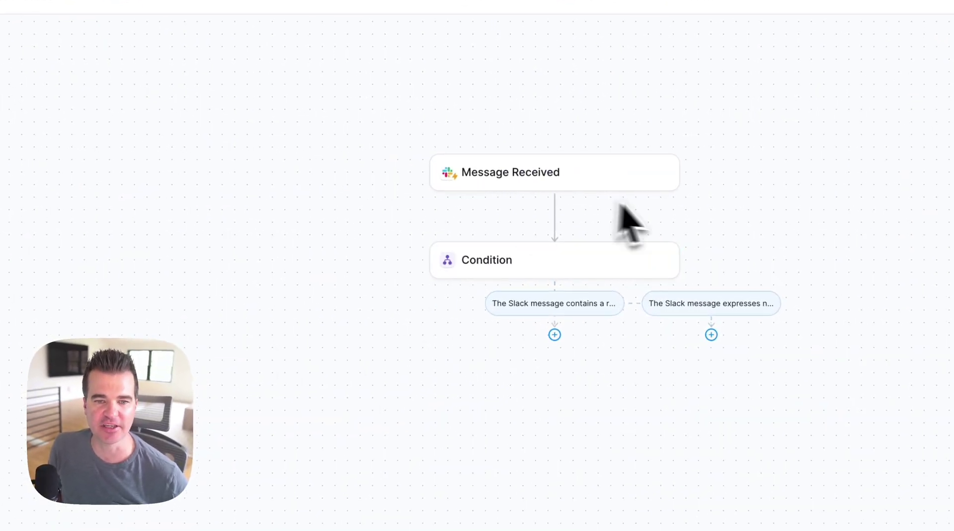
# - Add a third condition for when "The Slack message is asking a question about our internal processes and documents", with examples, and review the task-request condition
pyautogui.click(634, 261)
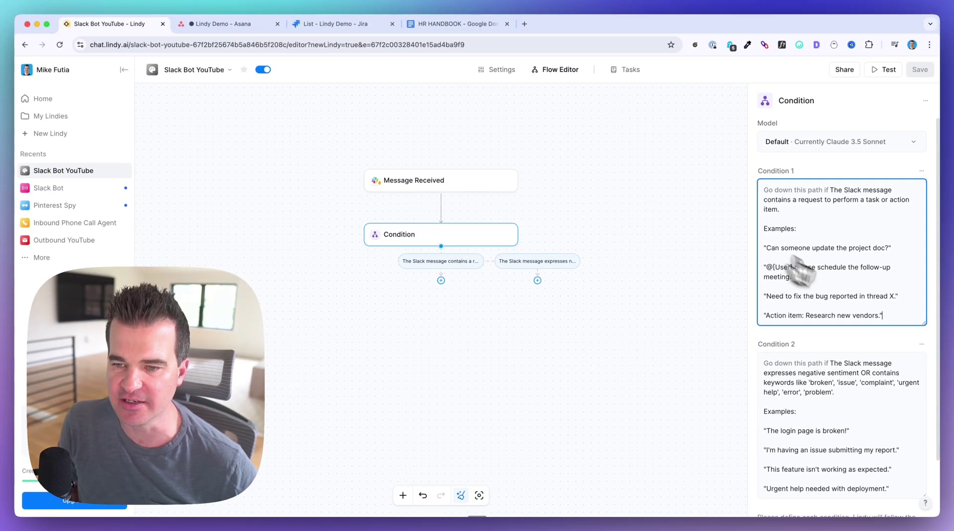
pyautogui.scroll(-3, 839, 368)
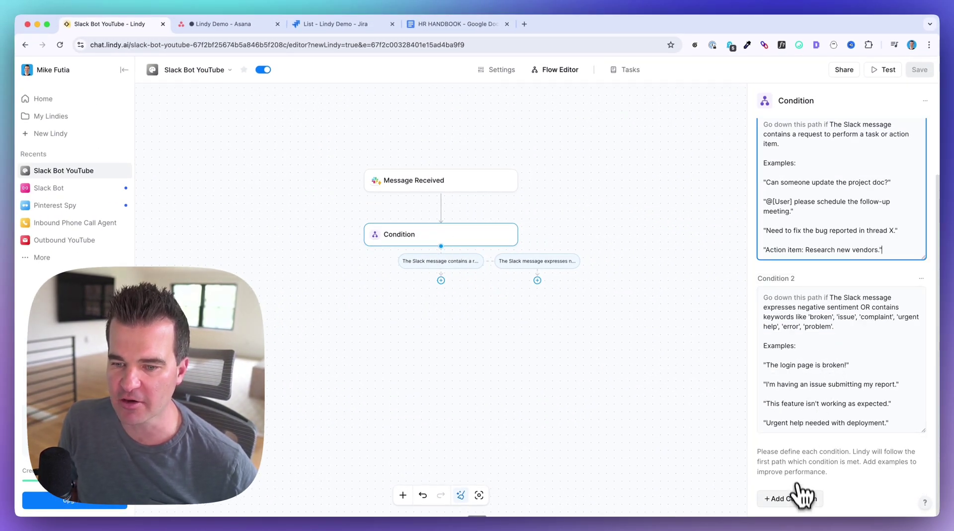
pyautogui.click(795, 499)
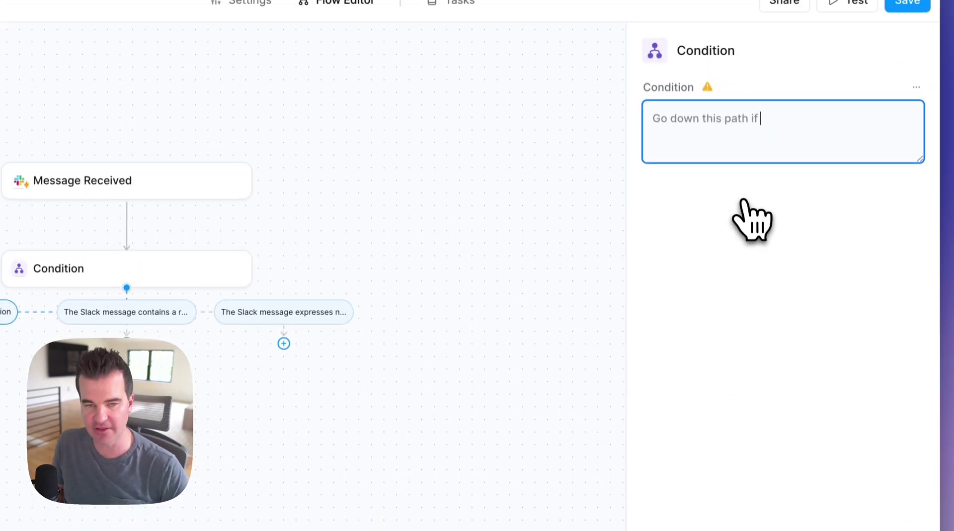
pyautogui.write('The Slack message is asking a question about our internal processes and documents.  Examples:  "How do I submit expenses?"  "Where is the latest design file?"  "What are our Q3 goals?"')
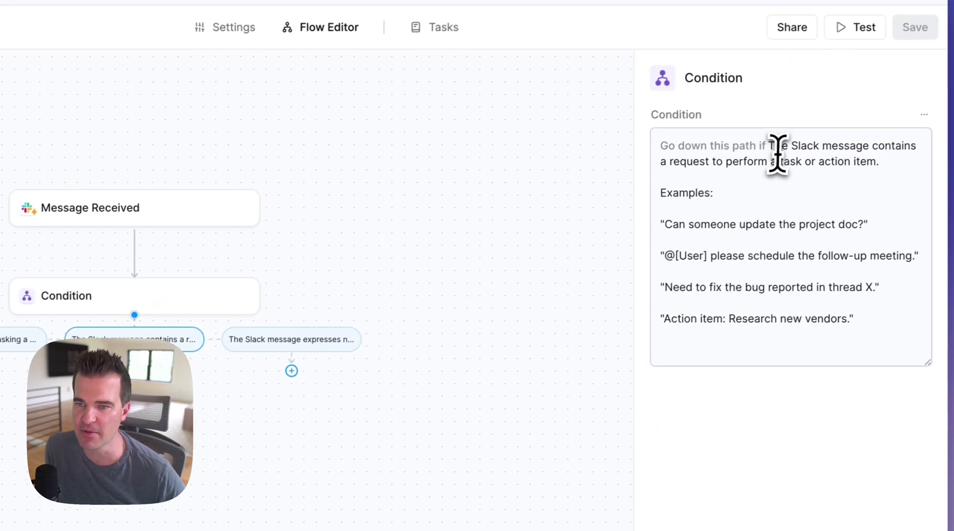
pyautogui.moveTo(773, 149); pyautogui.dragTo(845, 338)
pyautogui.click(146, 422)
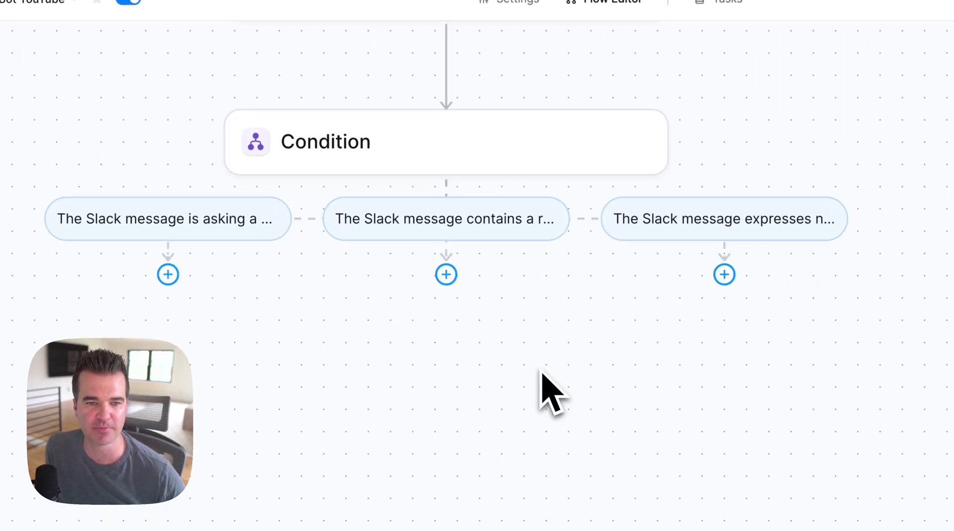
# - Add an Asana Create Task action to the branch for Slack messages containing a task or action item request
pyautogui.click(447, 276)
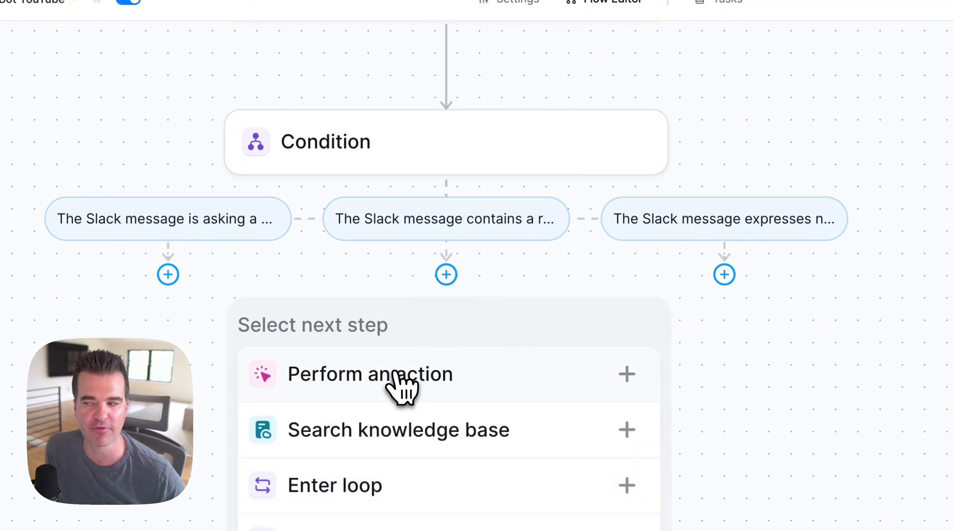
pyautogui.click(420, 380)
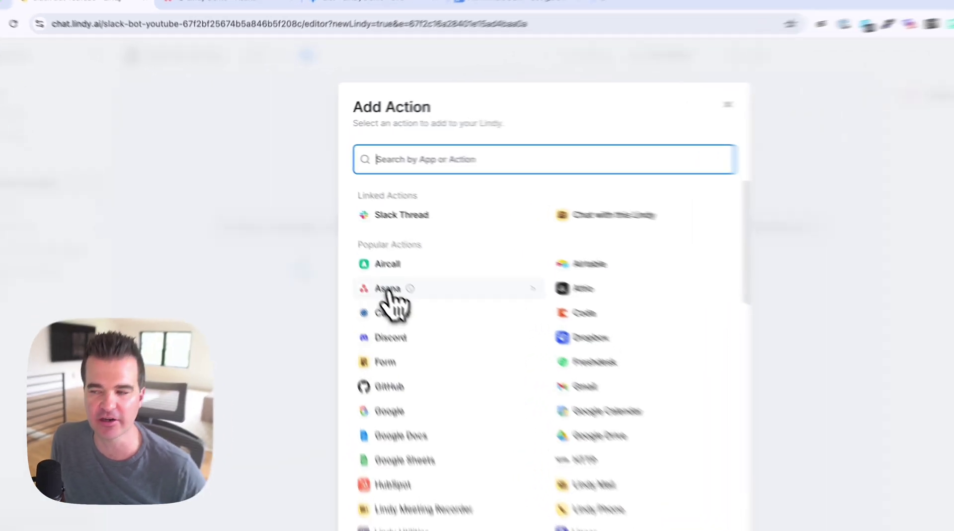
pyautogui.click(354, 253)
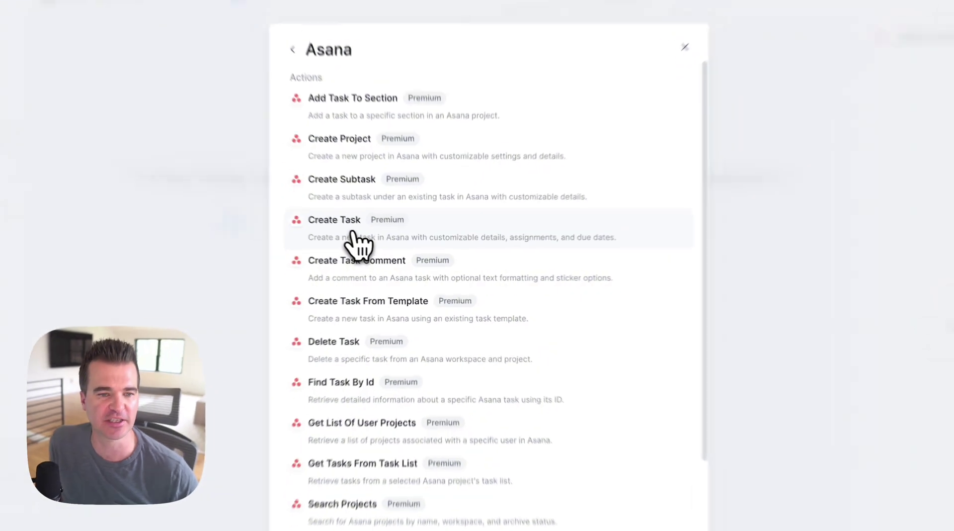
pyautogui.click(378, 250)
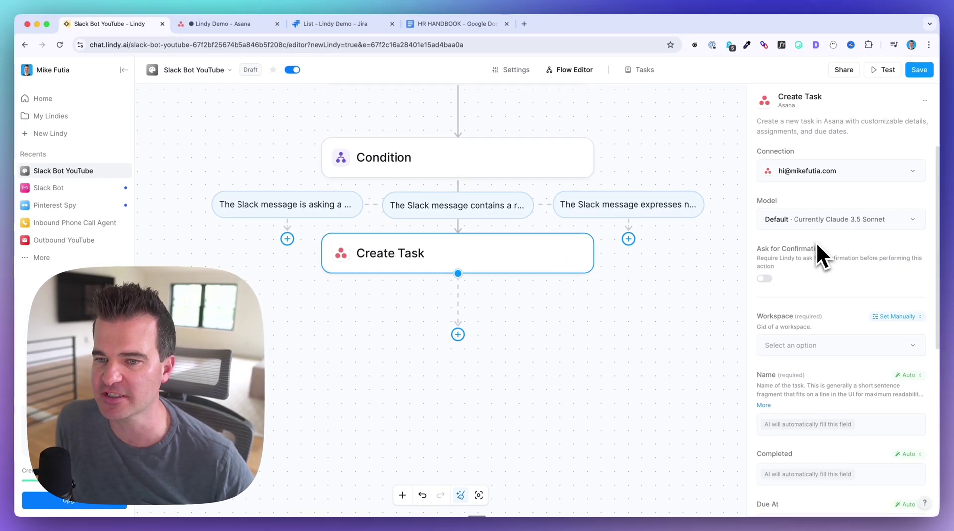
# - Choose the existing Asana workspace for the Create Task action and set its project to Lindy Demo
pyautogui.scroll(-2, 816, 241)
pyautogui.click(785, 253)
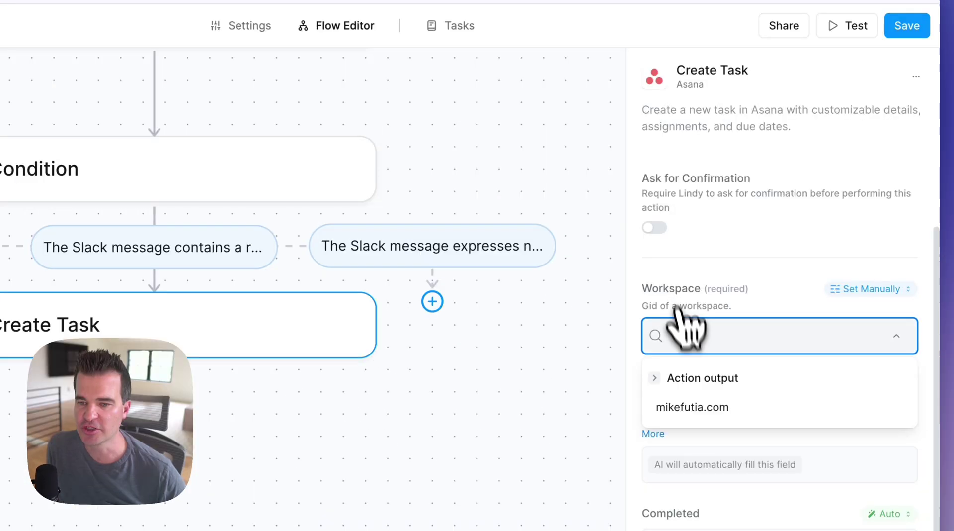
pyautogui.click(792, 300)
pyautogui.scroll(-2, 795, 313)
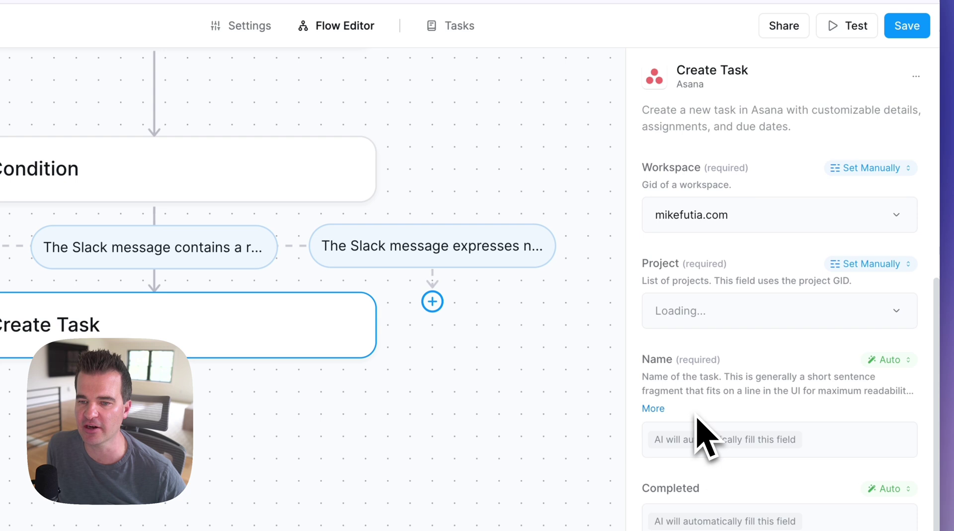
pyautogui.scroll(-1, 698, 420)
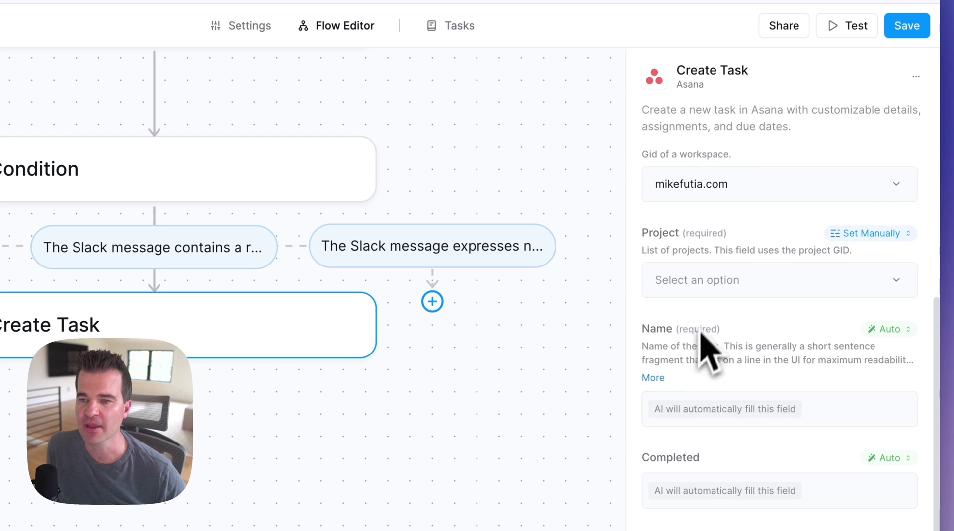
pyautogui.click(710, 279)
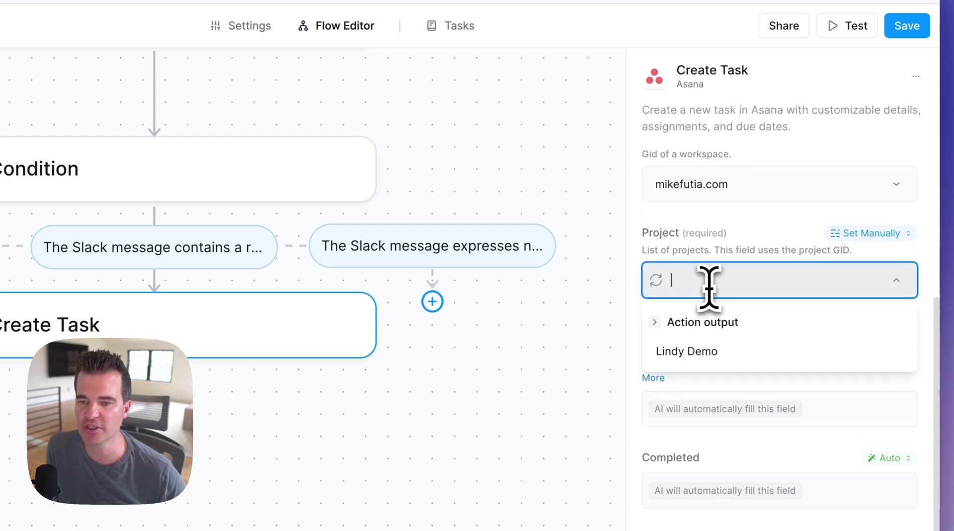
pyautogui.click(683, 348)
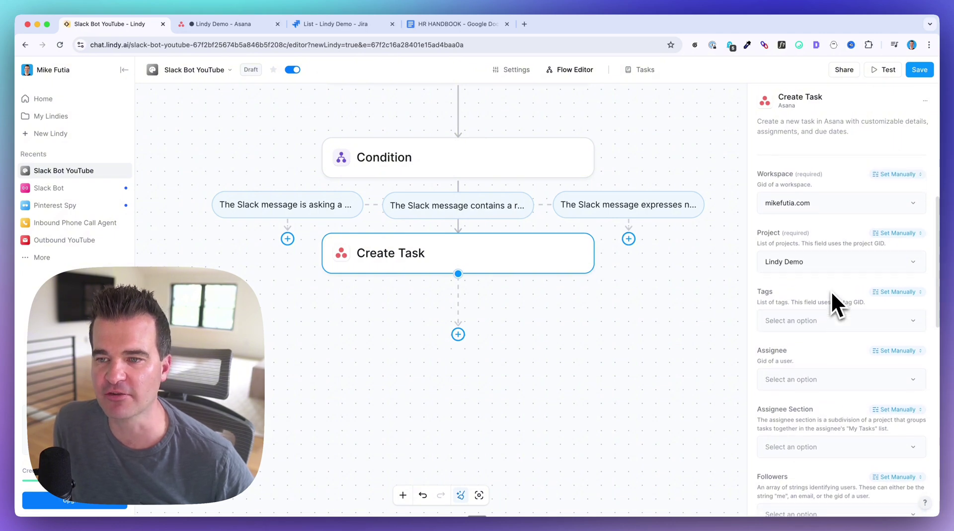
# - Examine the remaining Create Task fields, from Tags to Custom Fields, and the fill modes offered for Due At
pyautogui.scroll(-6, 831, 290)
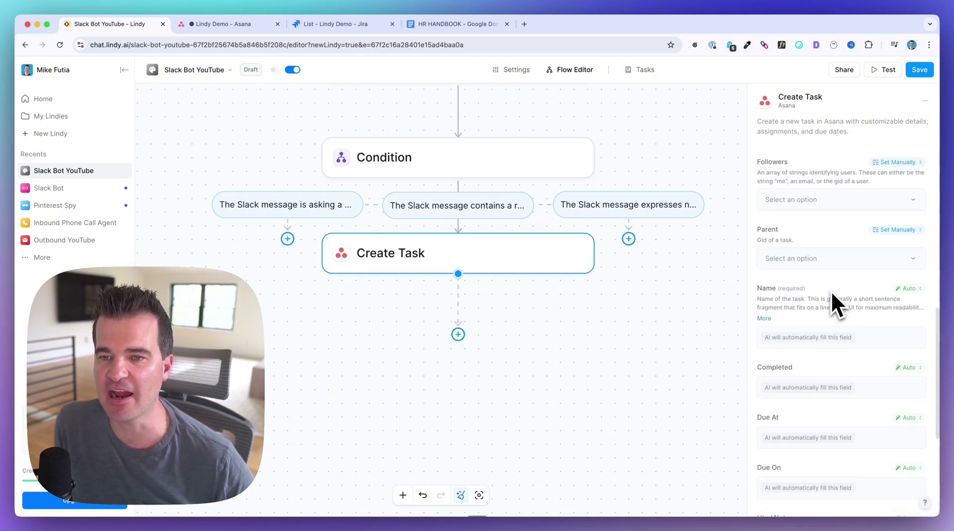
pyautogui.scroll(-3, 816, 279)
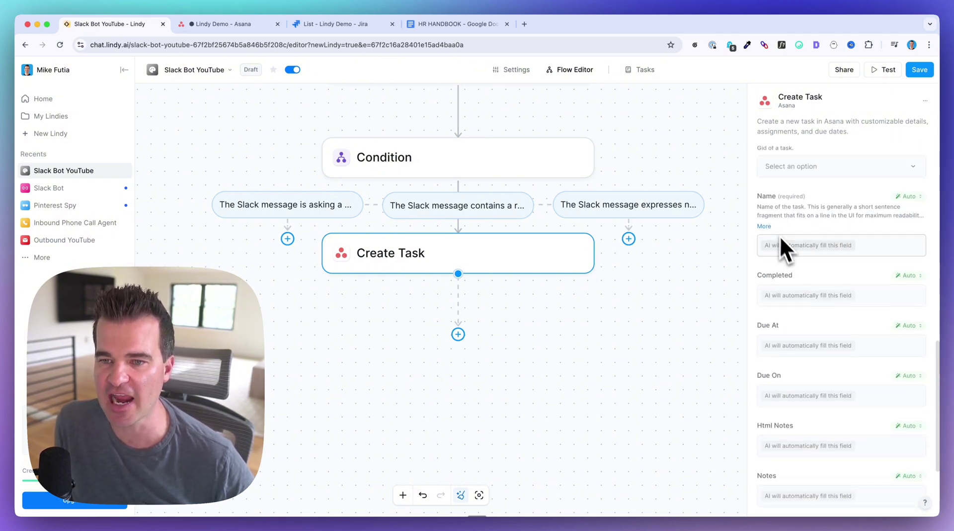
pyautogui.scroll(-2, 773, 277)
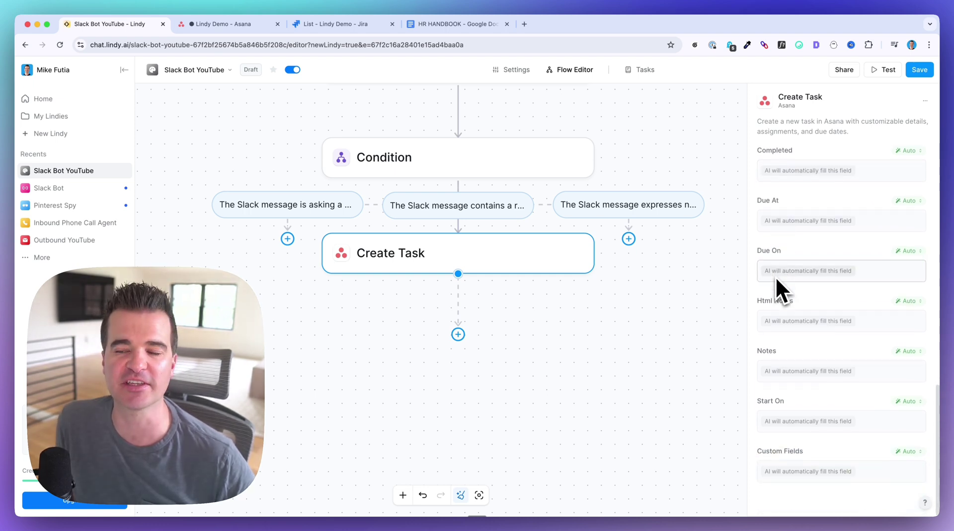
pyautogui.scroll(1, 776, 278)
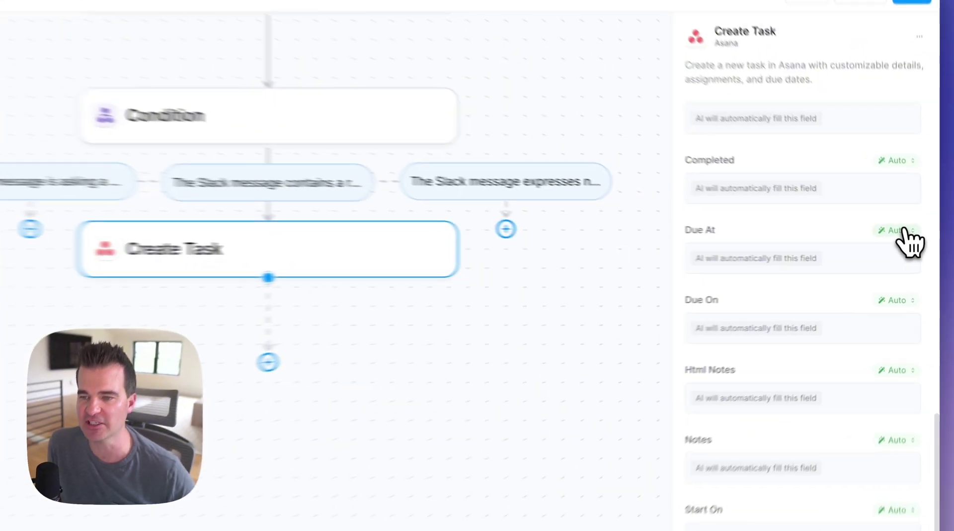
pyautogui.click(915, 240)
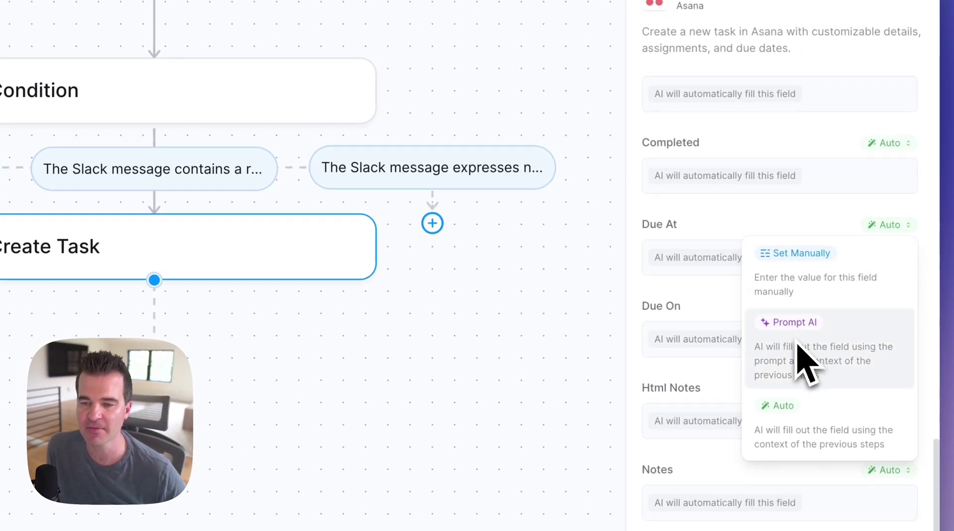
pyautogui.click(740, 231)
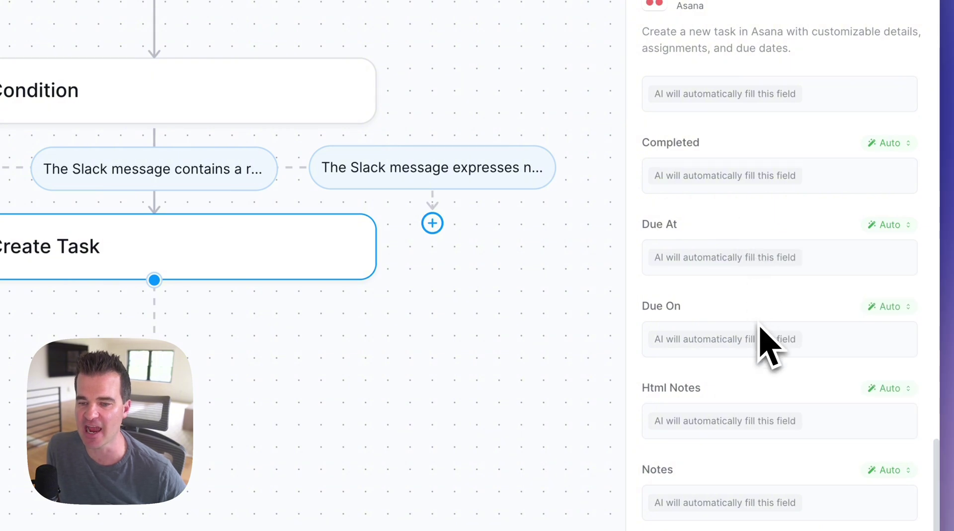
pyautogui.scroll(2, 759, 323)
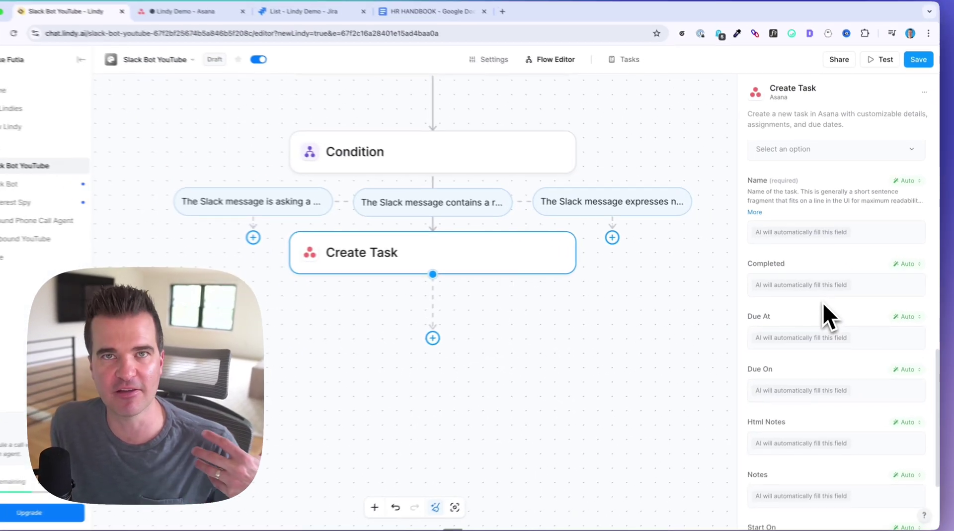
pyautogui.scroll(1, 828, 302)
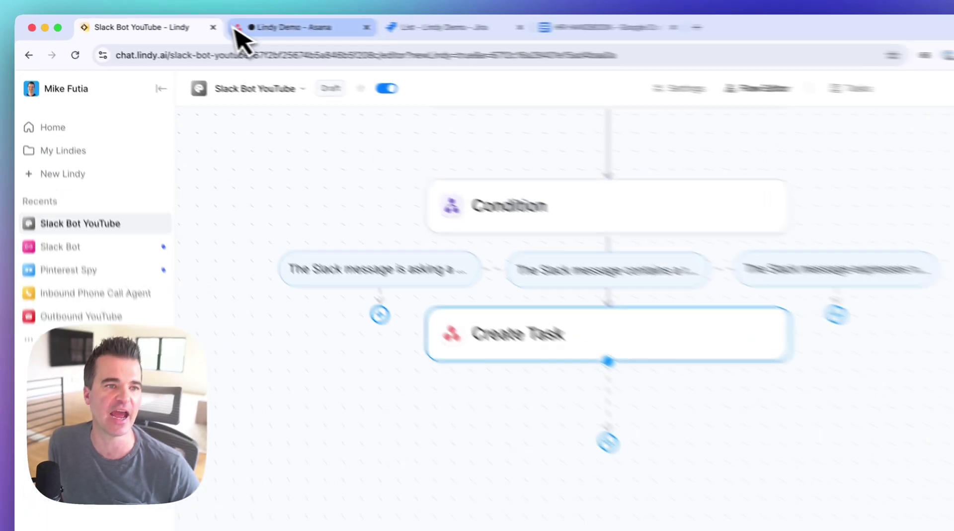
# - Check the task list and its columns in the Asana Lindy Demo project, and return to the Lindy flow editor
pyautogui.click(188, 24)
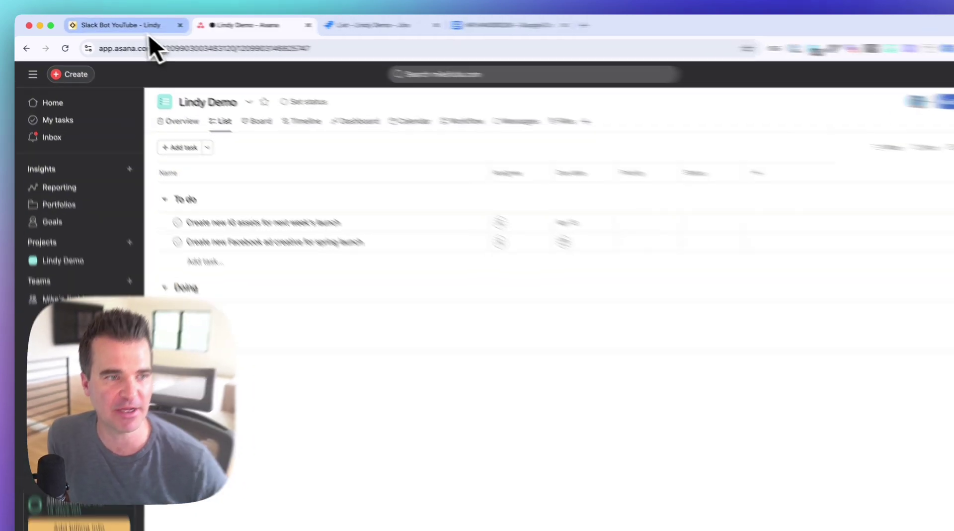
pyautogui.click(149, 25)
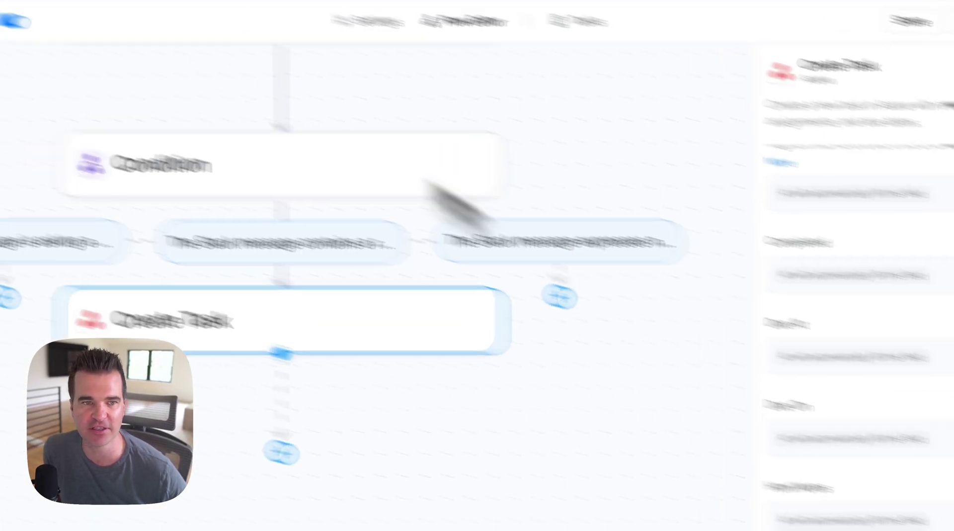
pyautogui.click(206, 23)
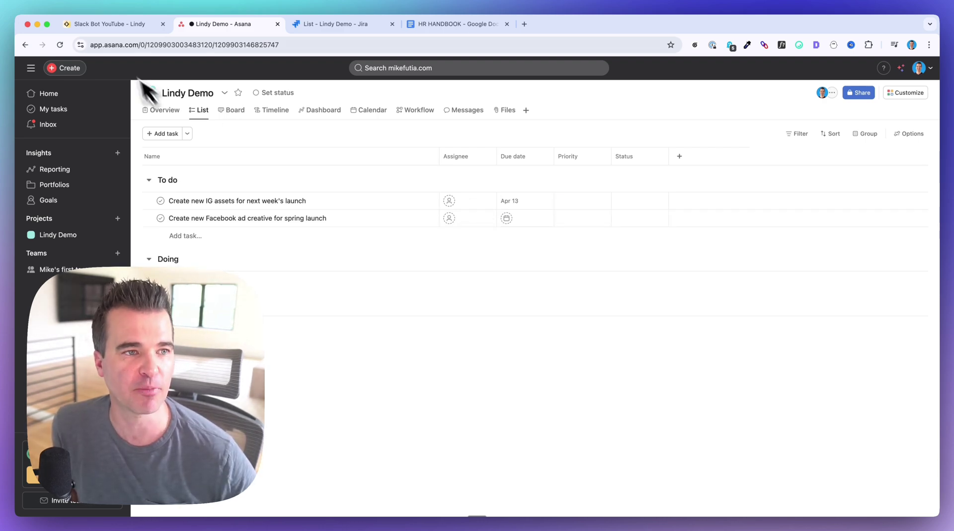
pyautogui.click(102, 24)
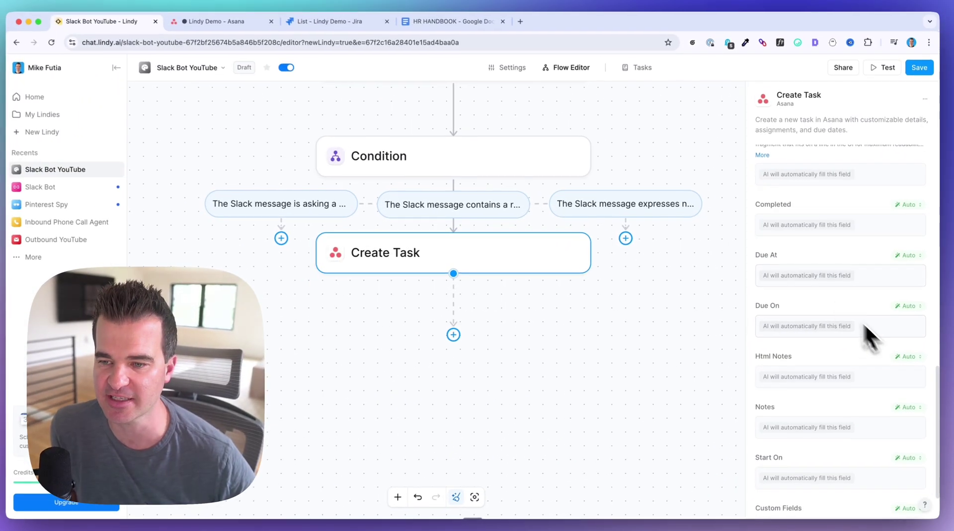
# - Review the Create Task fields, including the fill modes for Completed, and save the flow
pyautogui.scroll(-2, 808, 293)
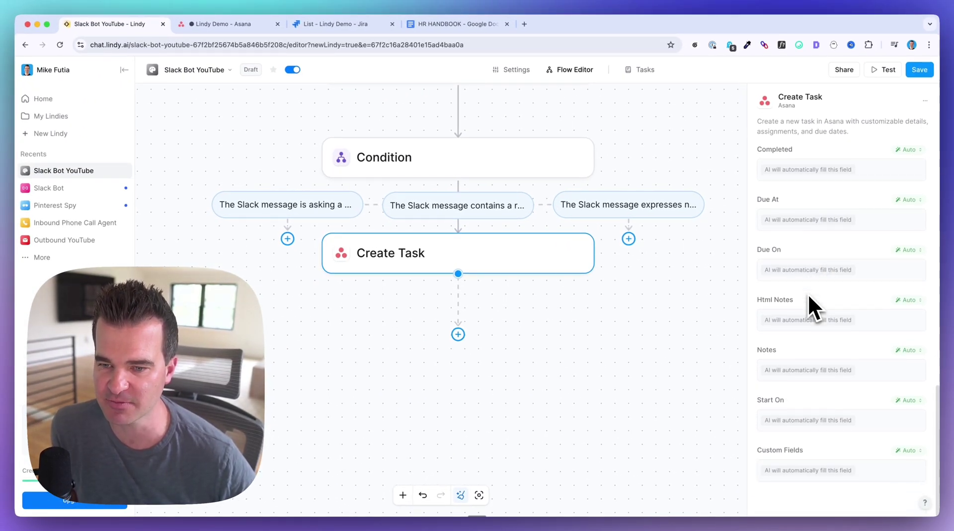
pyautogui.scroll(4, 801, 371)
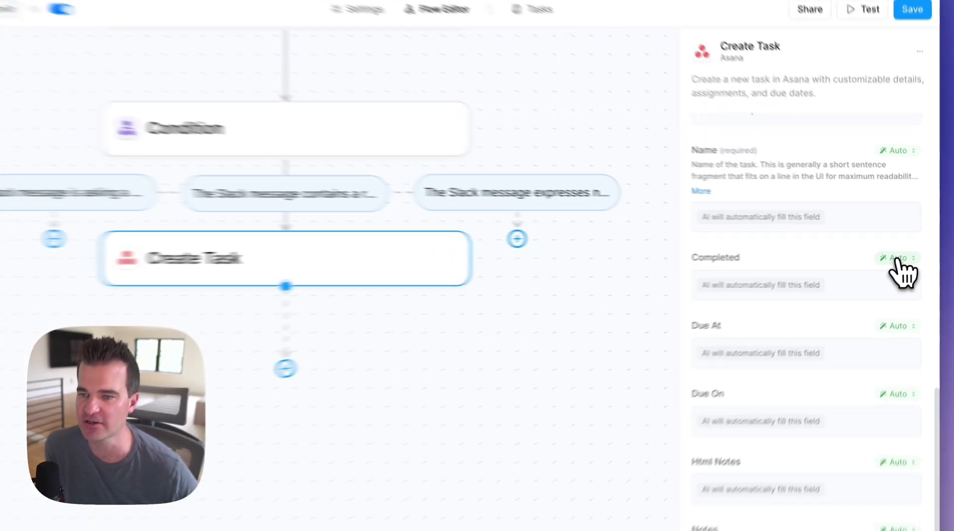
pyautogui.click(897, 258)
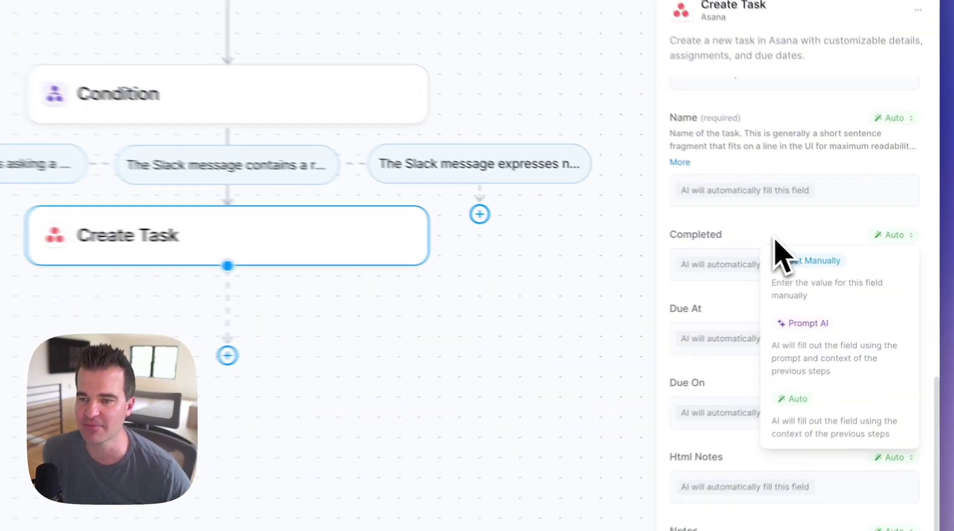
pyautogui.click(773, 237)
pyautogui.scroll(-3, 774, 309)
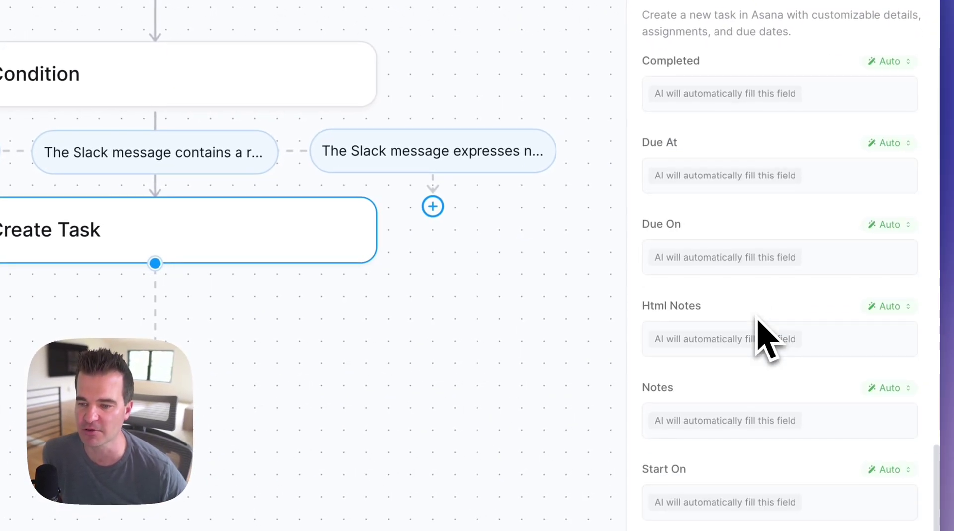
pyautogui.scroll(4, 774, 313)
pyautogui.scroll(3, 761, 330)
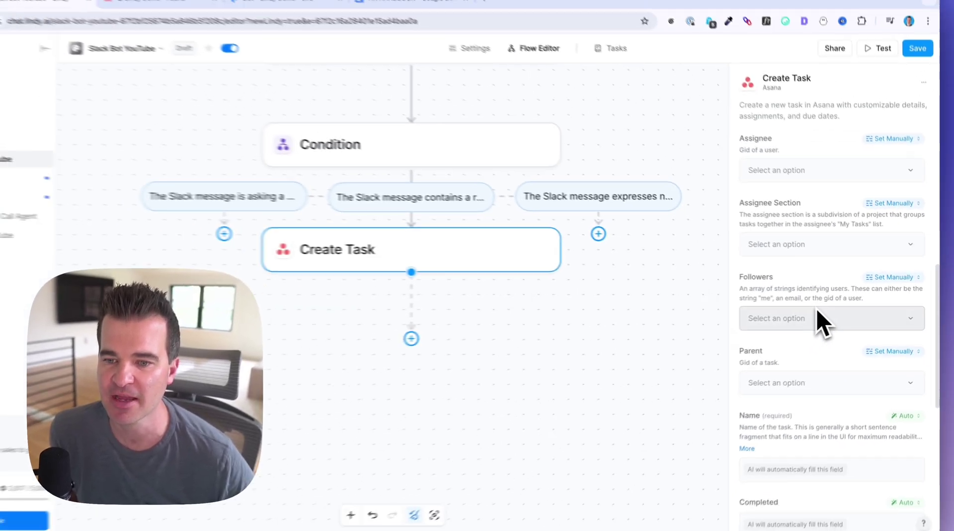
pyautogui.scroll(3, 827, 305)
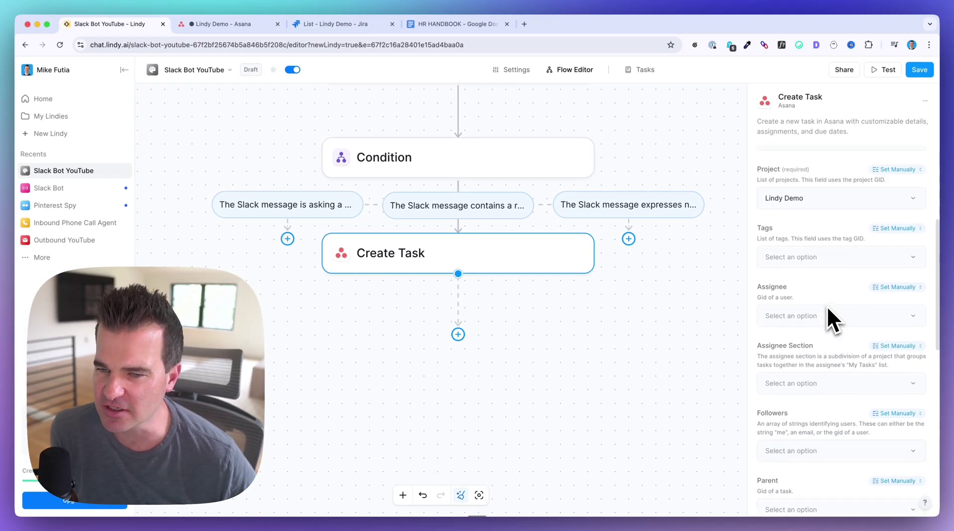
pyautogui.scroll(4, 827, 305)
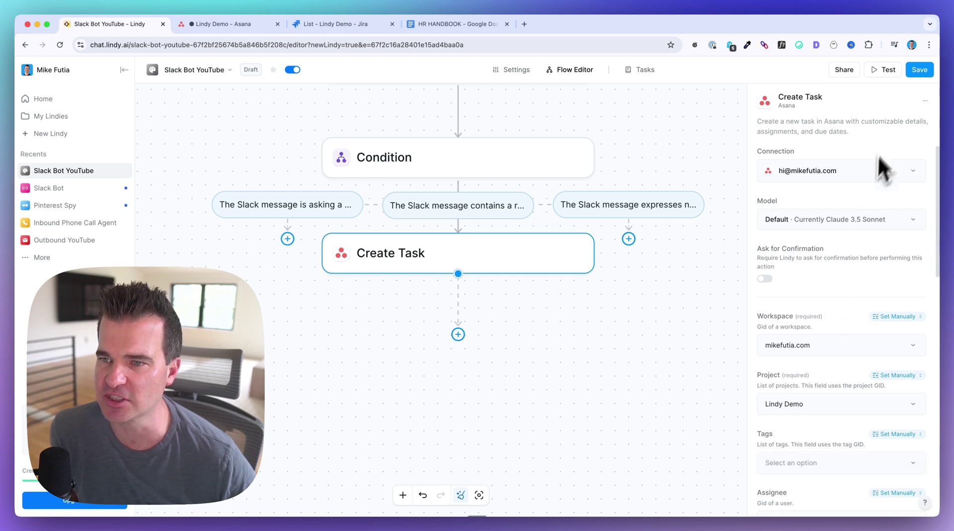
pyautogui.click(919, 70)
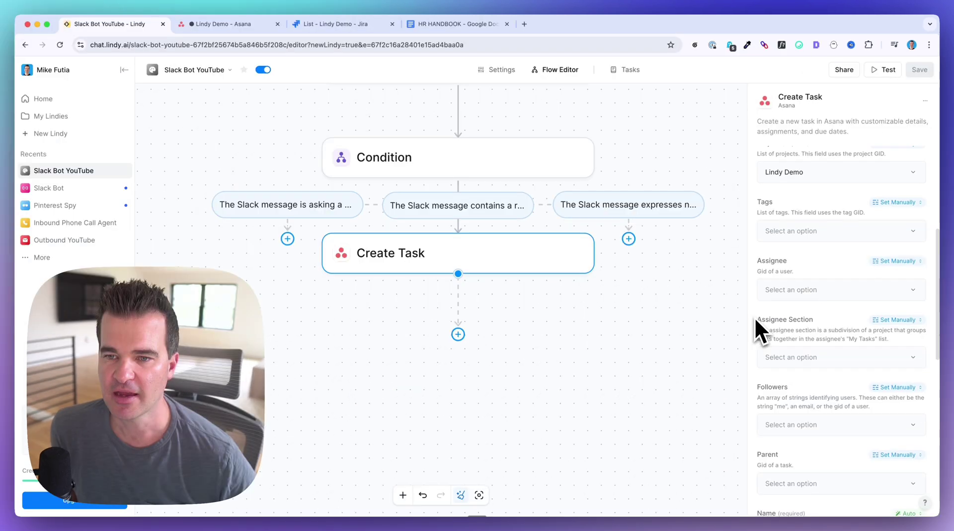
# - Set the Tags and Assignee fields of the Create Task action to Auto
pyautogui.scroll(2, 755, 317)
pyautogui.scroll(2, 754, 317)
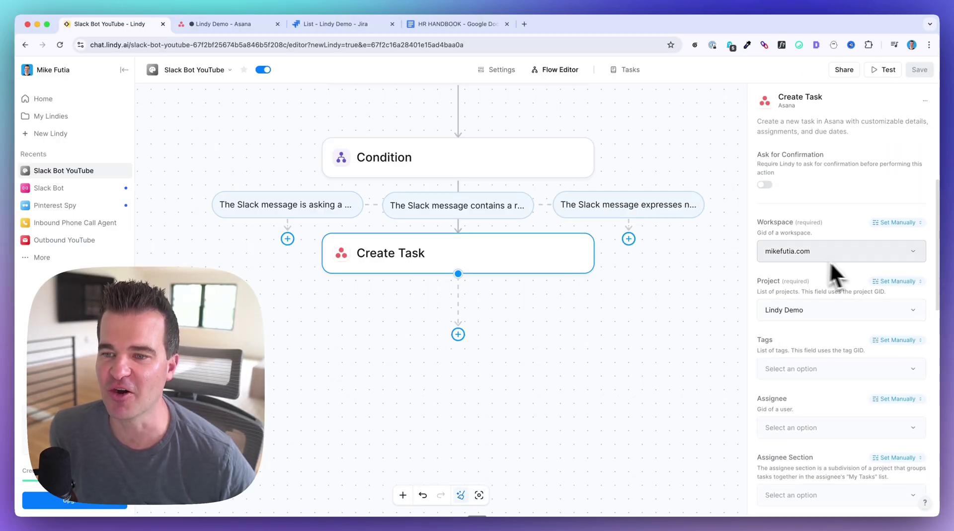
pyautogui.scroll(-2, 801, 266)
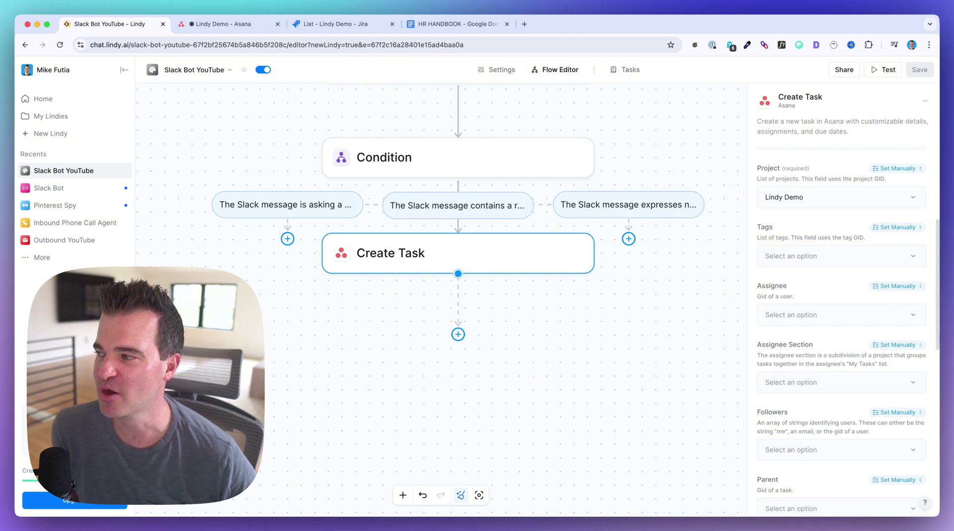
pyautogui.scroll(1, 761, 223)
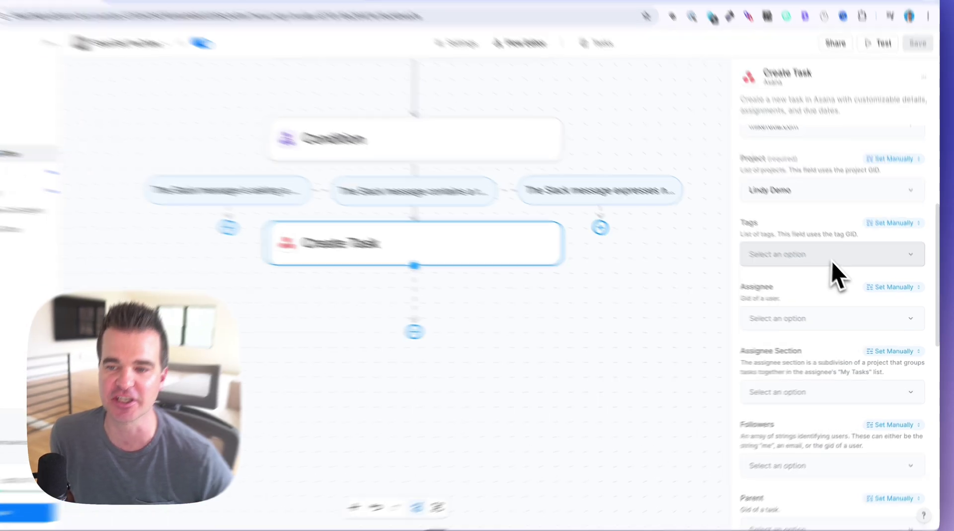
pyautogui.click(897, 234)
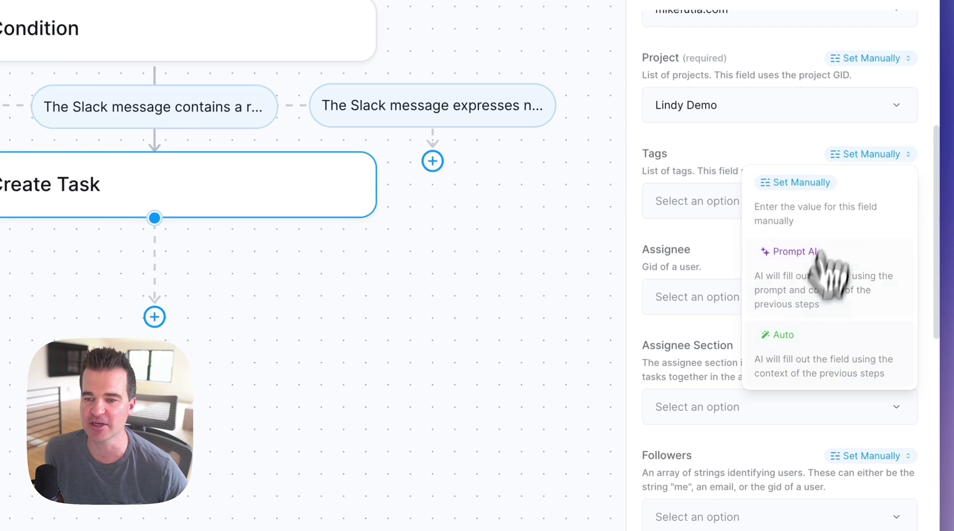
pyautogui.click(810, 338)
pyautogui.click(867, 251)
pyautogui.click(831, 433)
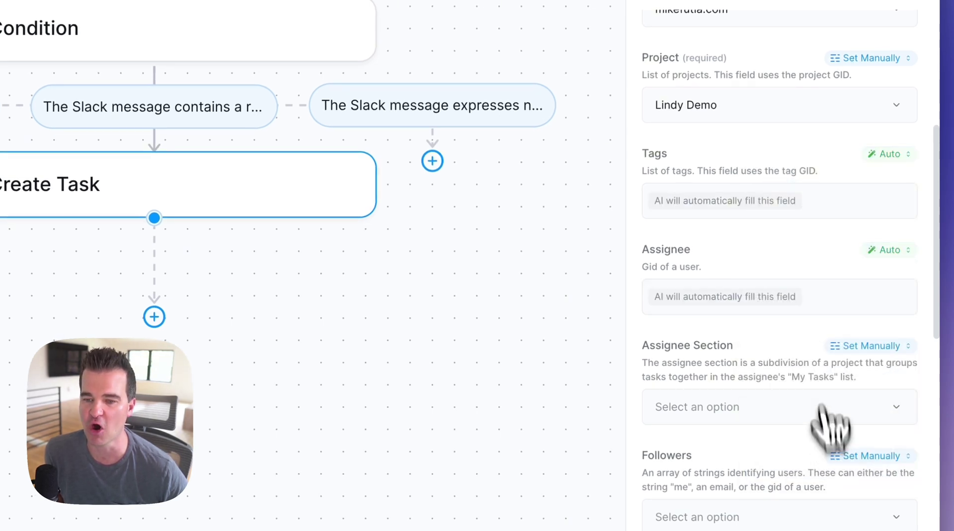
# - Set the Assignee Section, Followers and Parent fields of the Create Task action to Auto
pyautogui.scroll(-3, 825, 348)
pyautogui.click(870, 197)
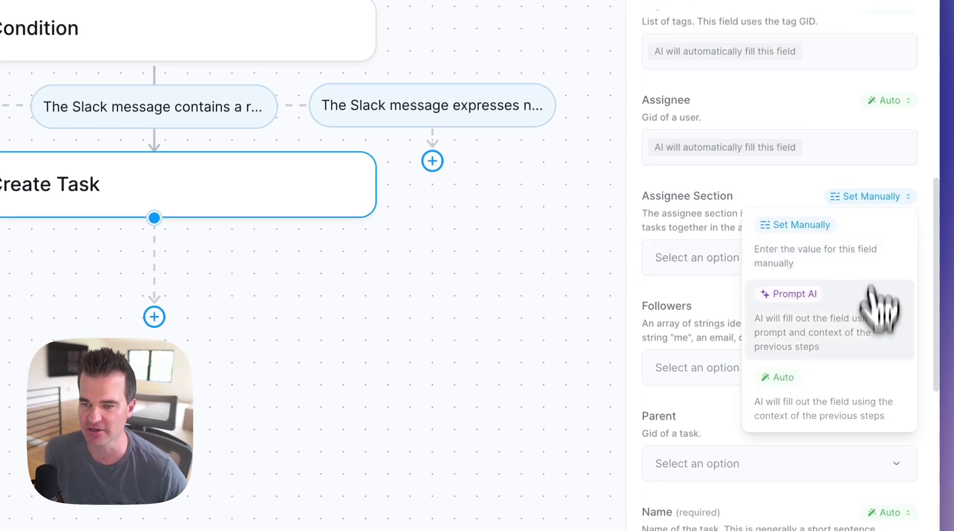
pyautogui.click(848, 381)
pyautogui.scroll(-3, 770, 298)
pyautogui.click(890, 134)
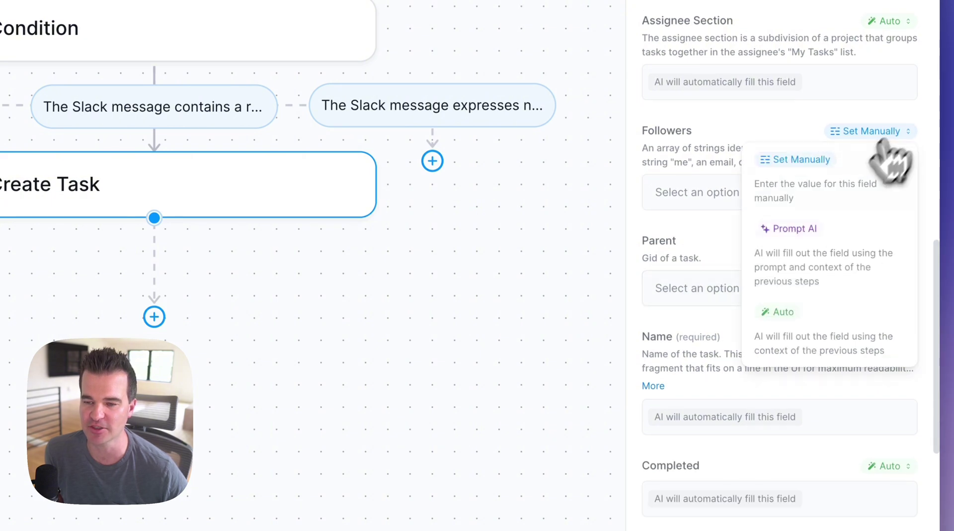
pyautogui.click(791, 350)
pyautogui.click(887, 242)
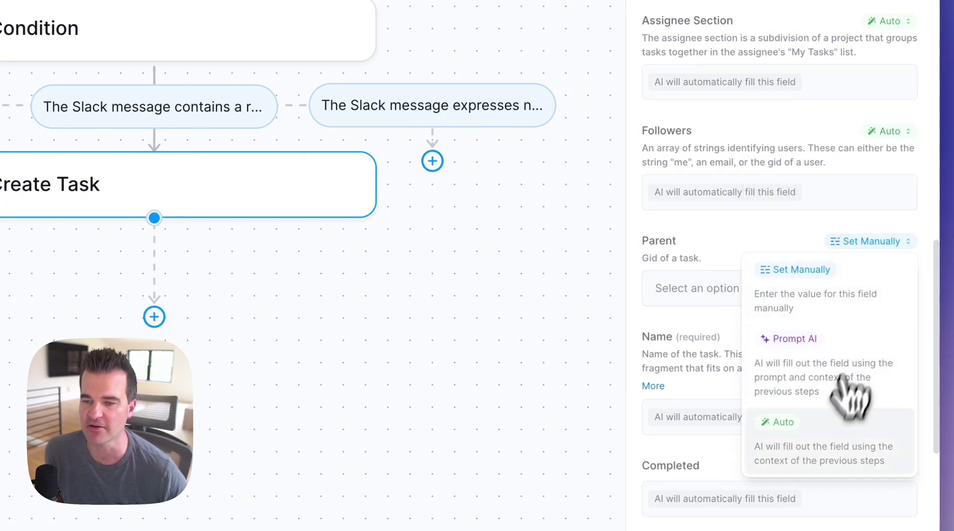
pyautogui.click(830, 434)
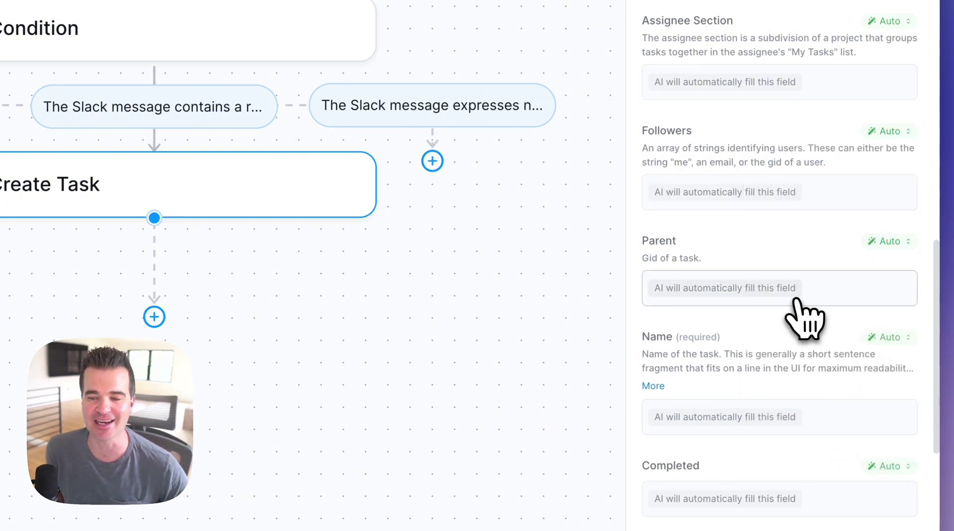
# - Check the remaining Create Task fields down to Custom Fields, save the flow and close the action's settings
pyautogui.scroll(-2, 797, 300)
pyautogui.scroll(-6, 808, 325)
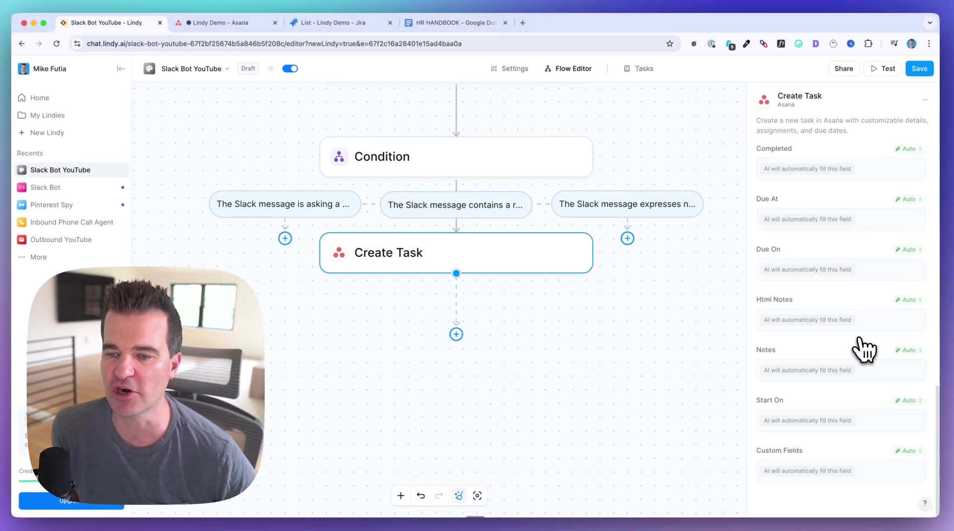
pyautogui.scroll(8, 864, 350)
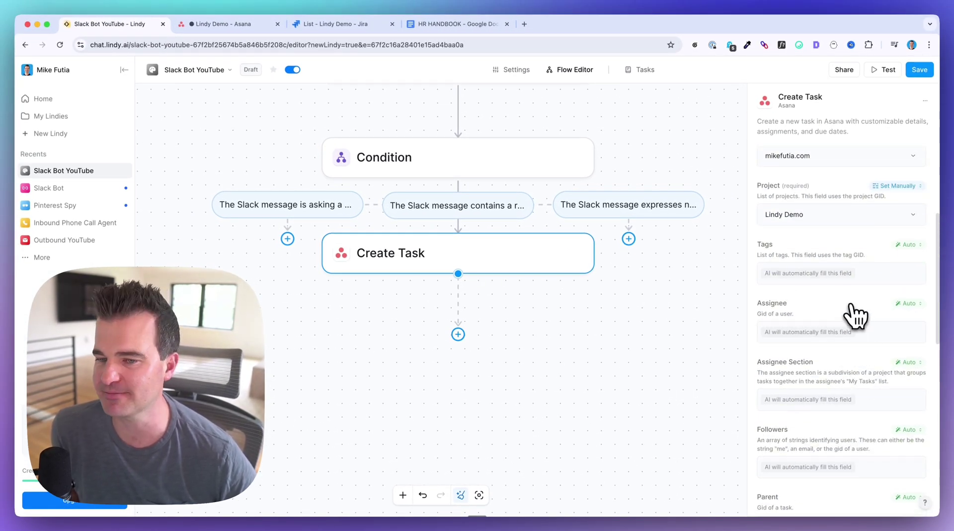
pyautogui.click(922, 71)
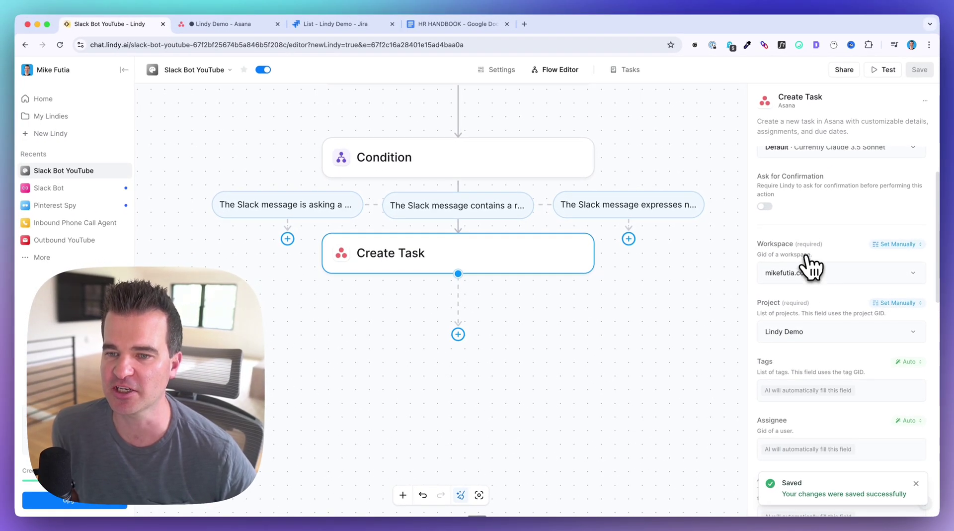
pyautogui.scroll(-3, 811, 265)
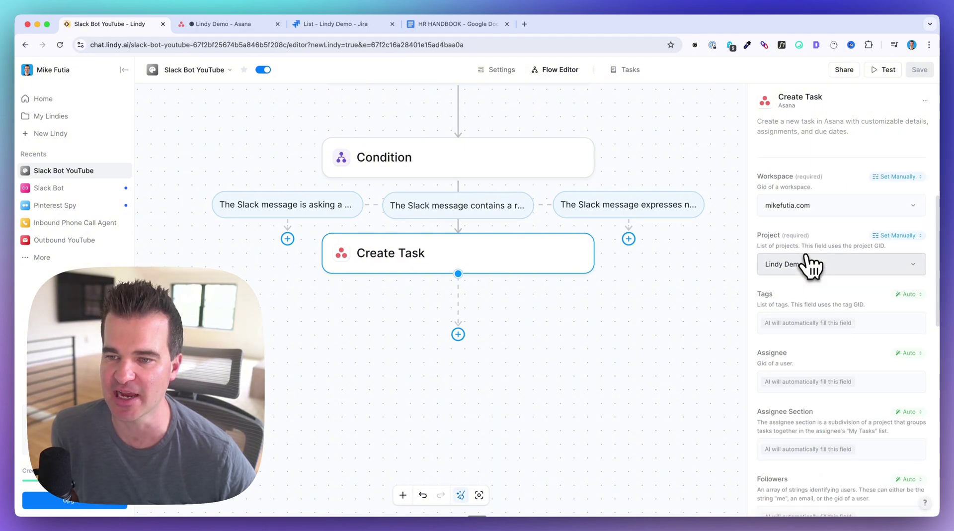
pyautogui.click(474, 323)
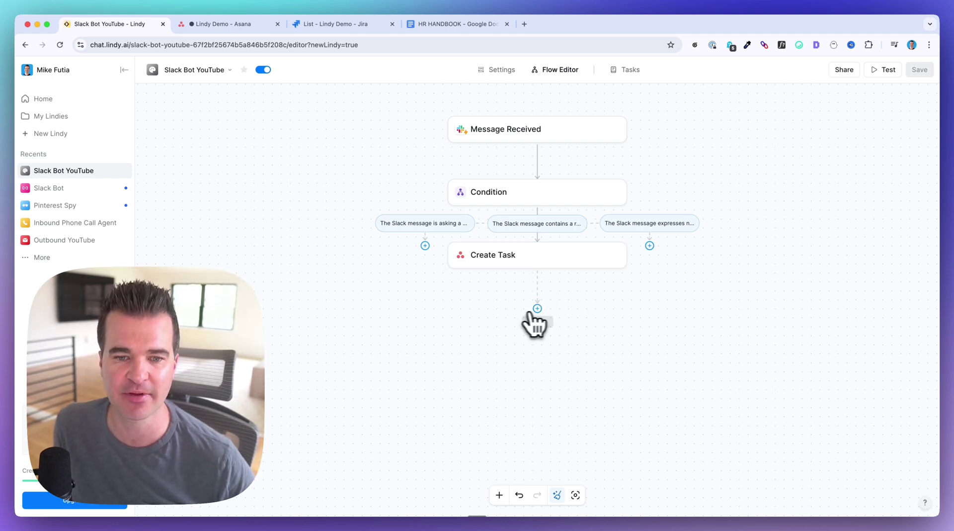
# - Add a Slack Thread Send Message action after the Create Task step
pyautogui.click(537, 309)
pyautogui.click(533, 347)
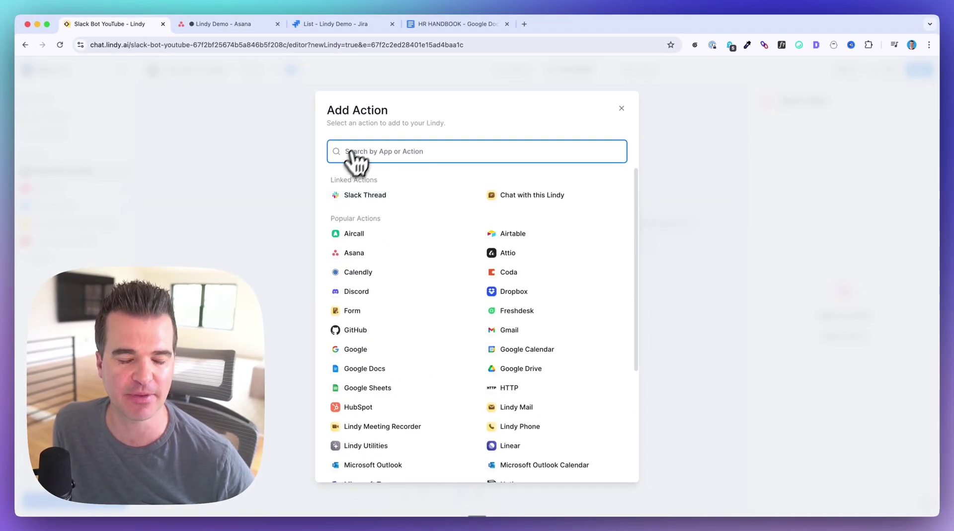
pyautogui.click(367, 198)
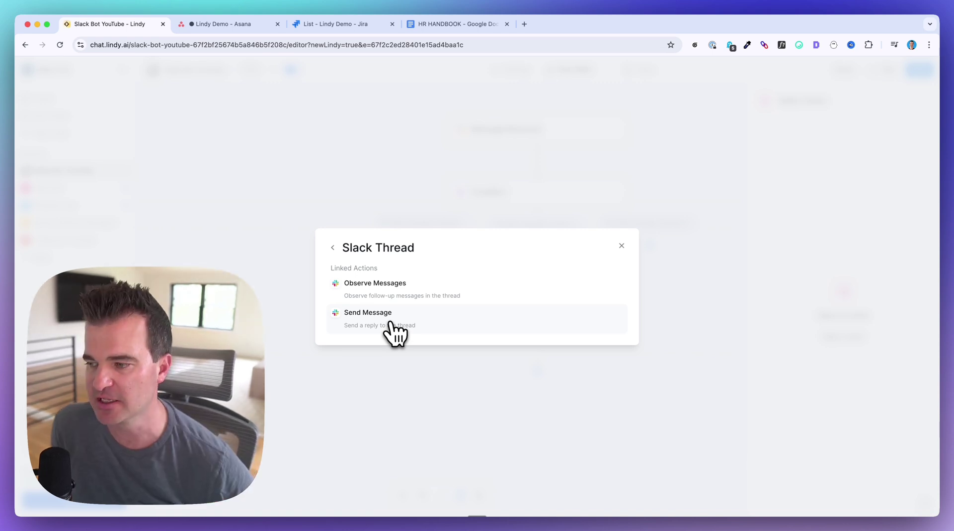
pyautogui.click(394, 332)
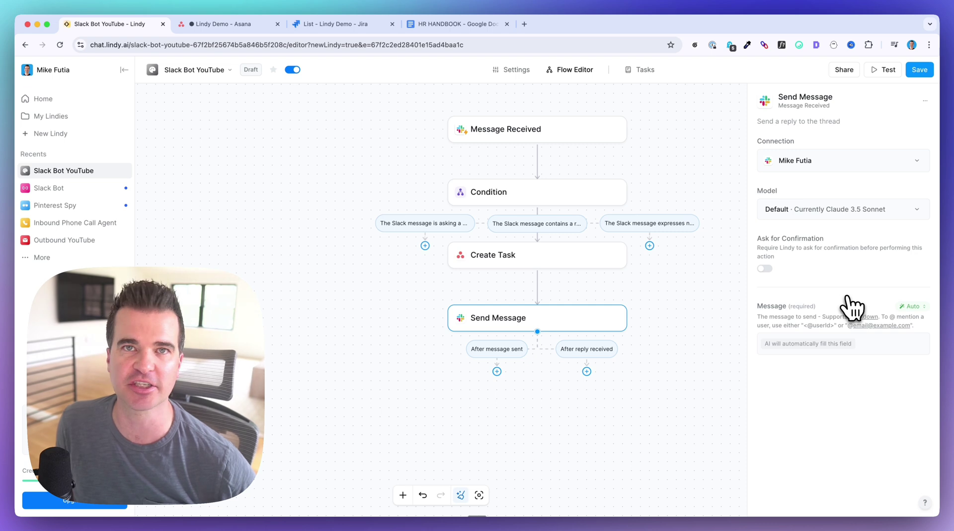
# - Set the Message field to Prompt AI with "✅ Task created in Asana for [sender name]: [task name]. Link: [Asana task url]" and save the flow
pyautogui.click(910, 306)
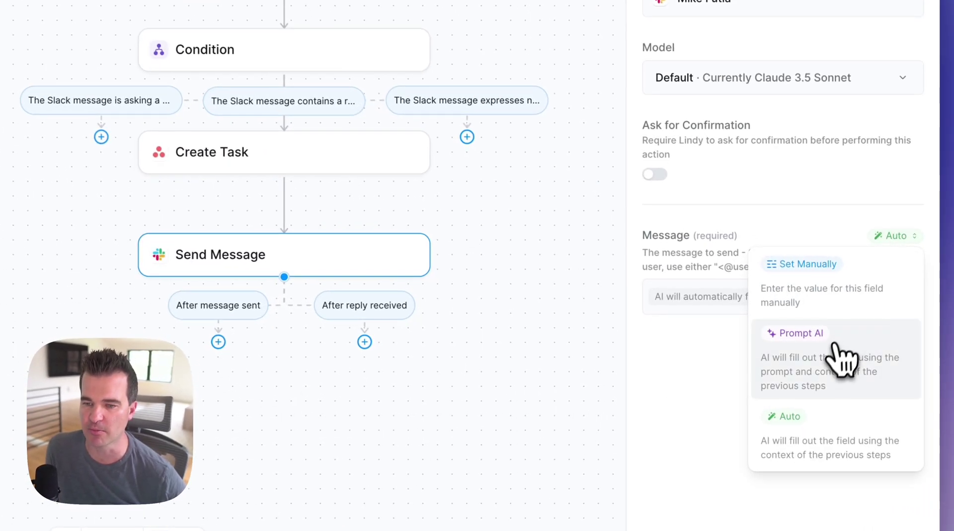
pyautogui.click(870, 372)
pyautogui.click(734, 298)
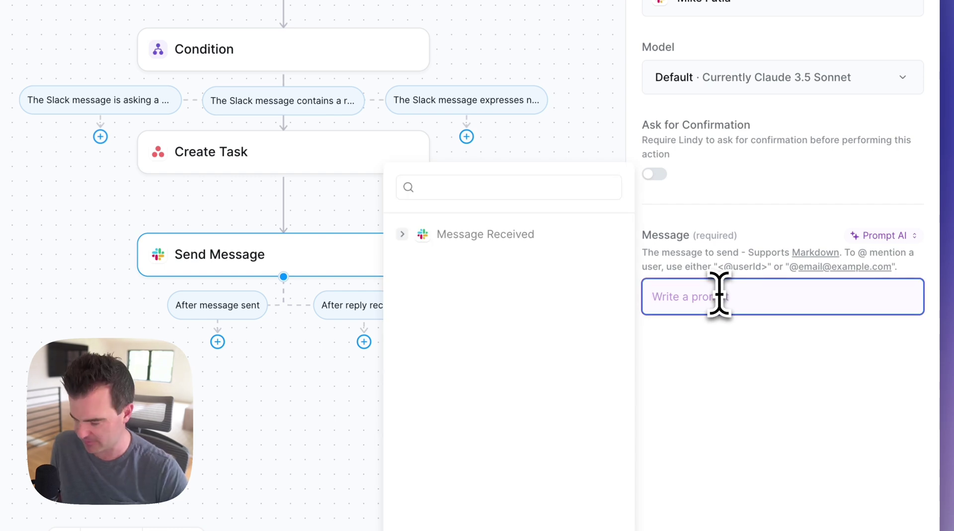
pyautogui.write('✅ Task created in Asana for [sender name]: [task name]. Link: [task url]')
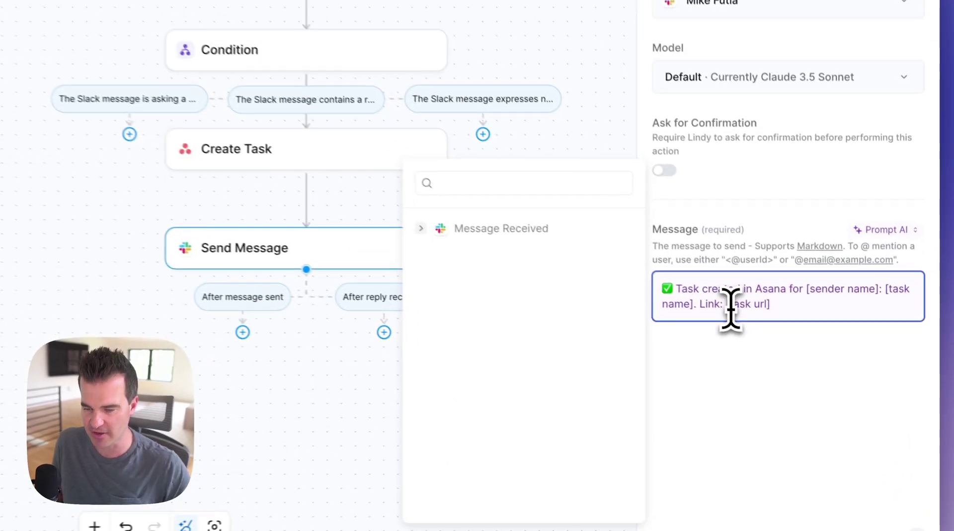
pyautogui.click(806, 354)
pyautogui.write('asana')
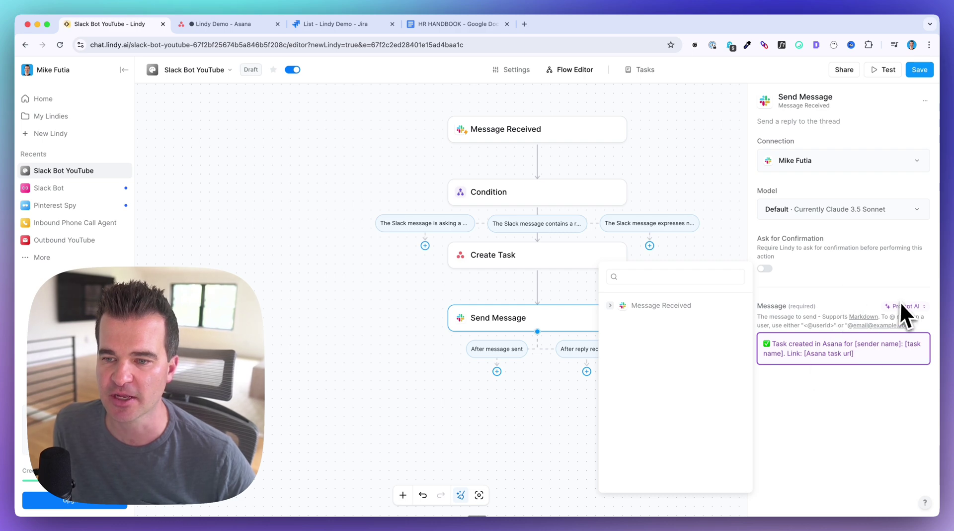
pyautogui.click(919, 71)
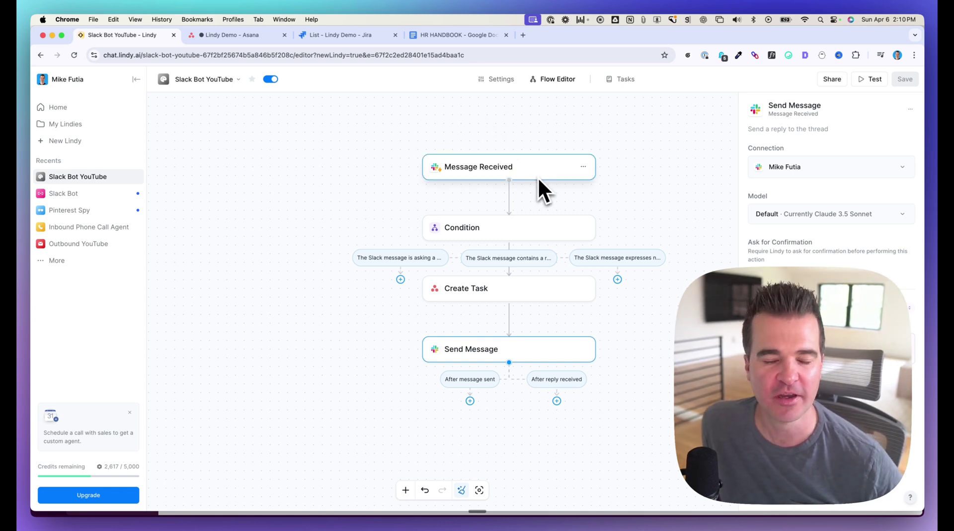
# - Switch to Slack and post "Hey Lindy, new task: complete SEO audit, deadline April 17th 2025" in the lindy-demo channel
pyautogui.moveTo(273, 518)
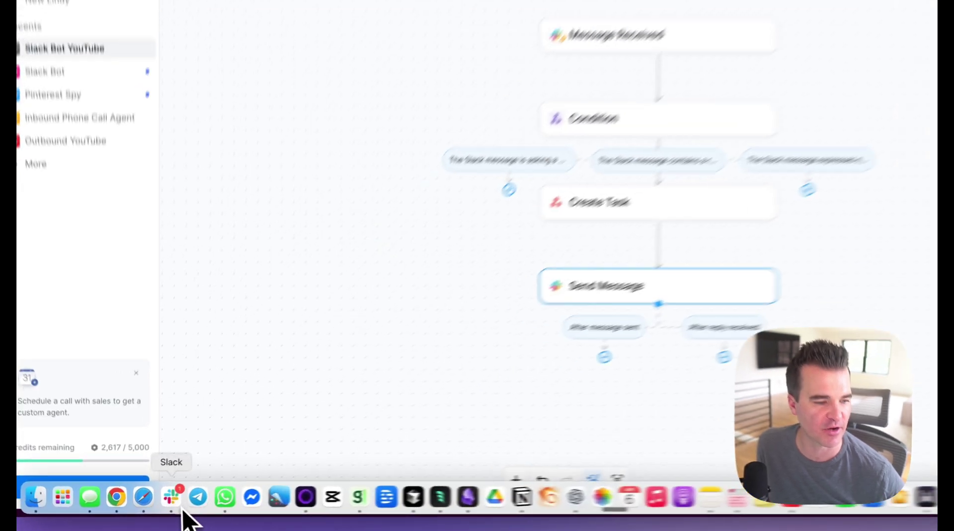
pyautogui.click(155, 502)
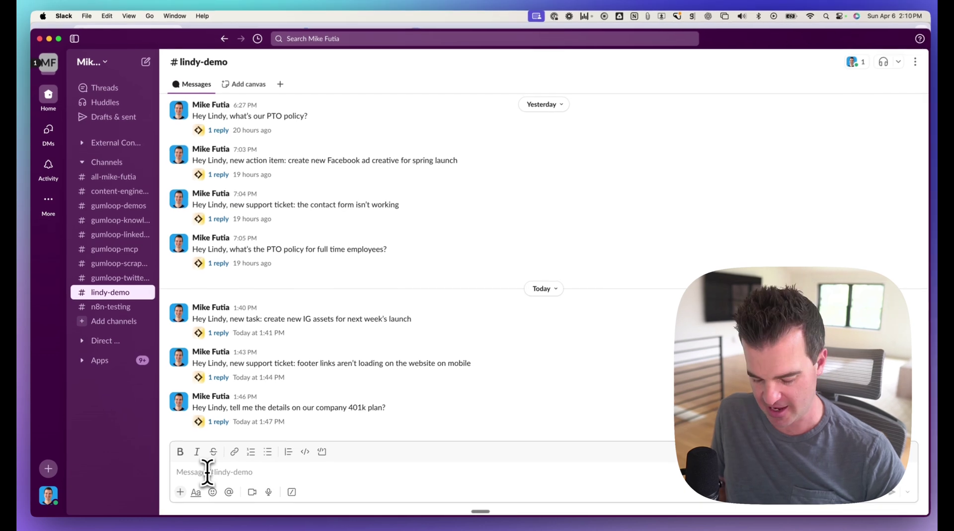
pyautogui.write('Hey Lindy, new task: complete SEO audit, deadline April 17th 2025')
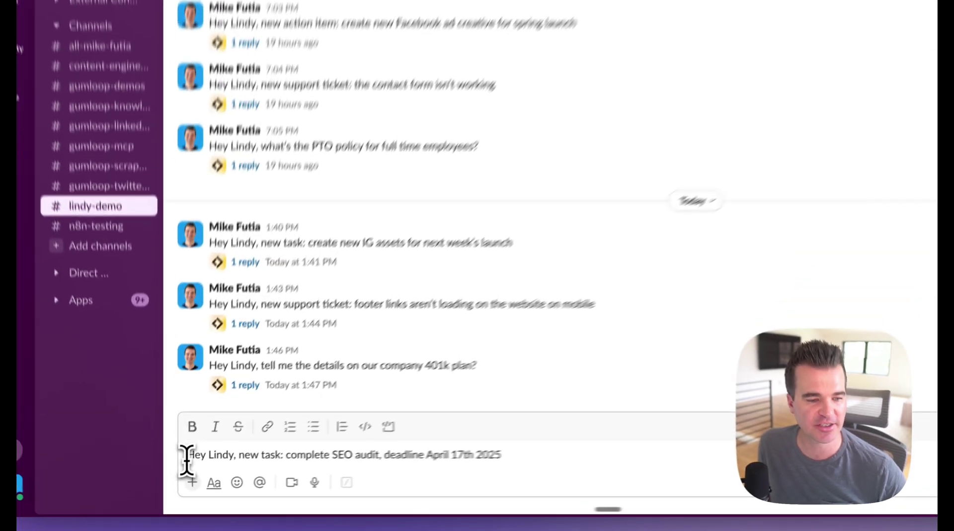
pyautogui.moveTo(176, 472); pyautogui.dragTo(364, 471)
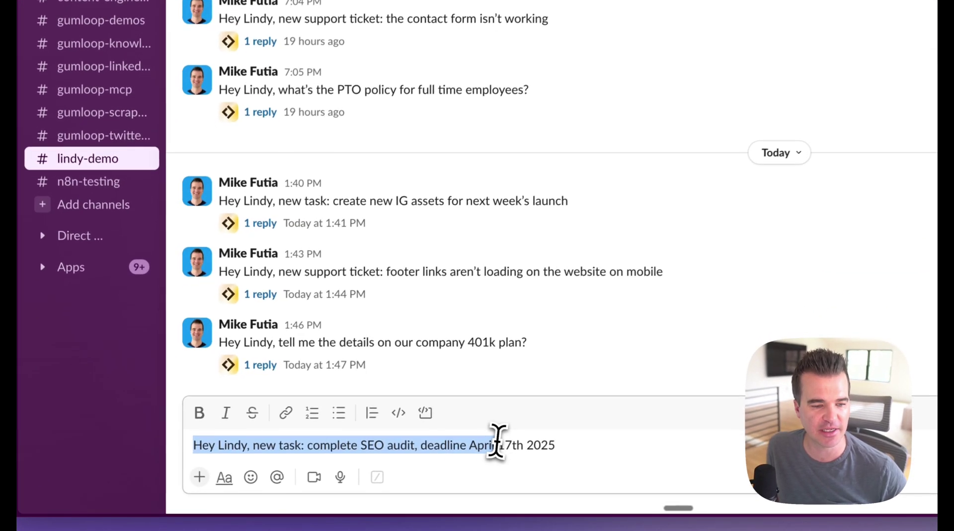
pyautogui.moveTo(497, 441); pyautogui.dragTo(628, 441)
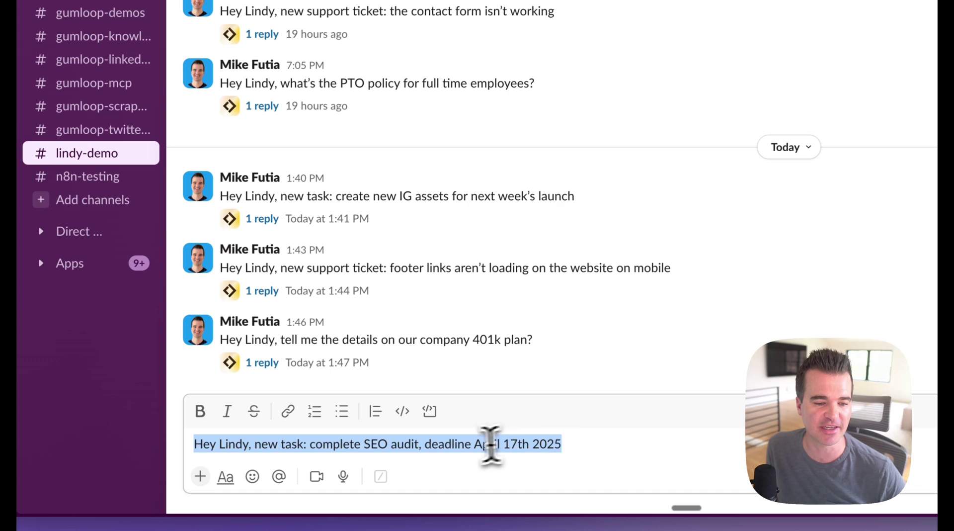
pyautogui.click(473, 443)
pyautogui.press('Return')
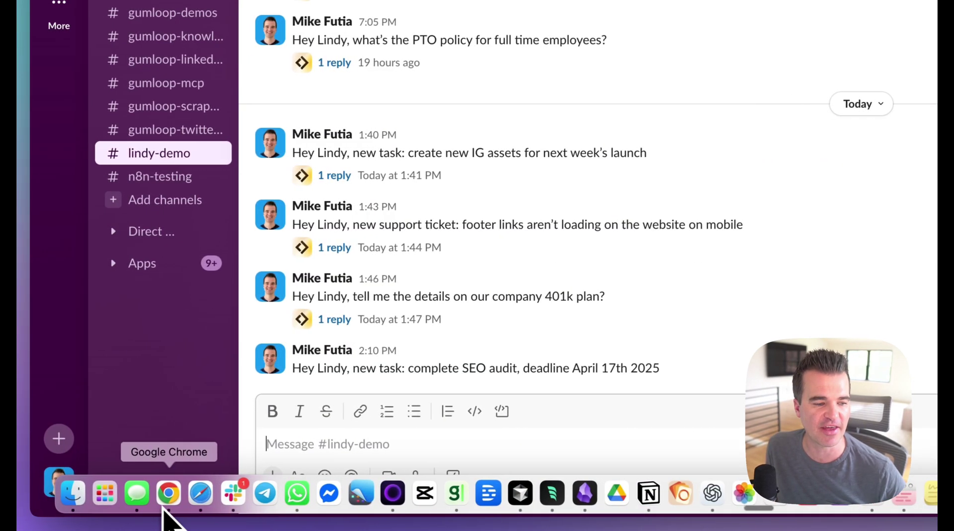
# - Switch to Chrome, review the SEO audit run in the Lindy task history, and check the Asana Lindy Demo project for the task
pyautogui.click(166, 504)
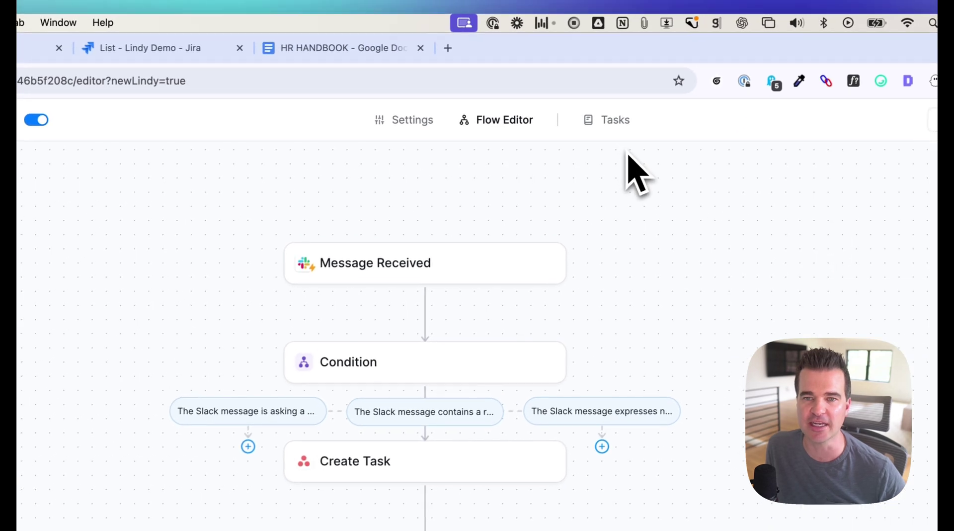
pyautogui.click(615, 122)
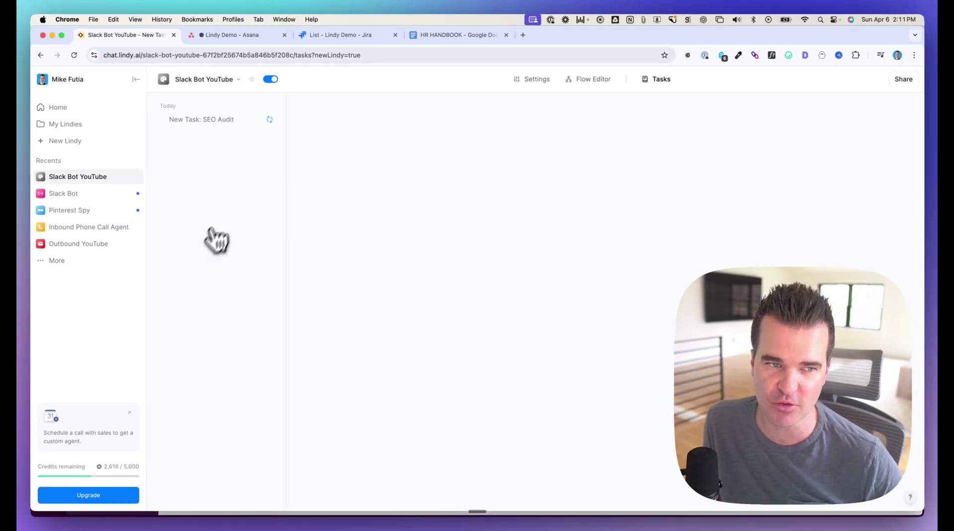
pyautogui.click(199, 122)
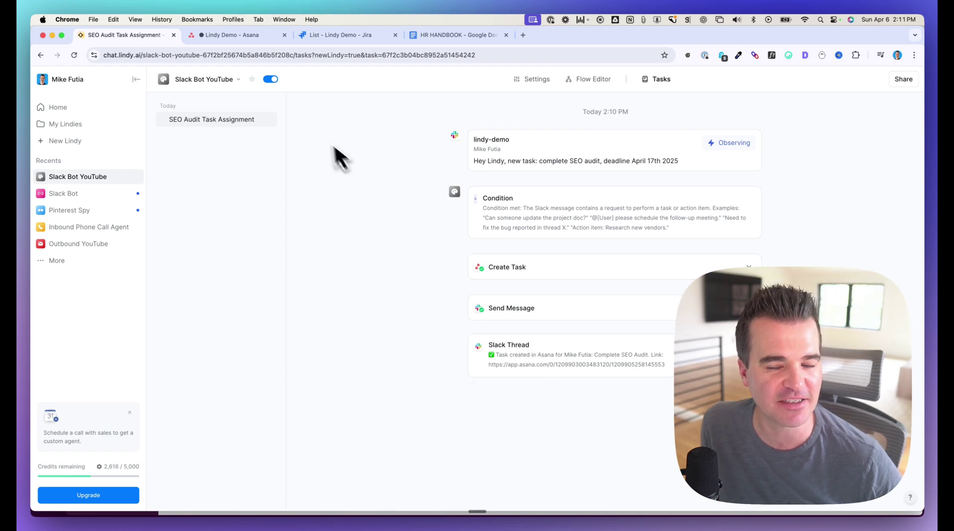
pyautogui.click(221, 36)
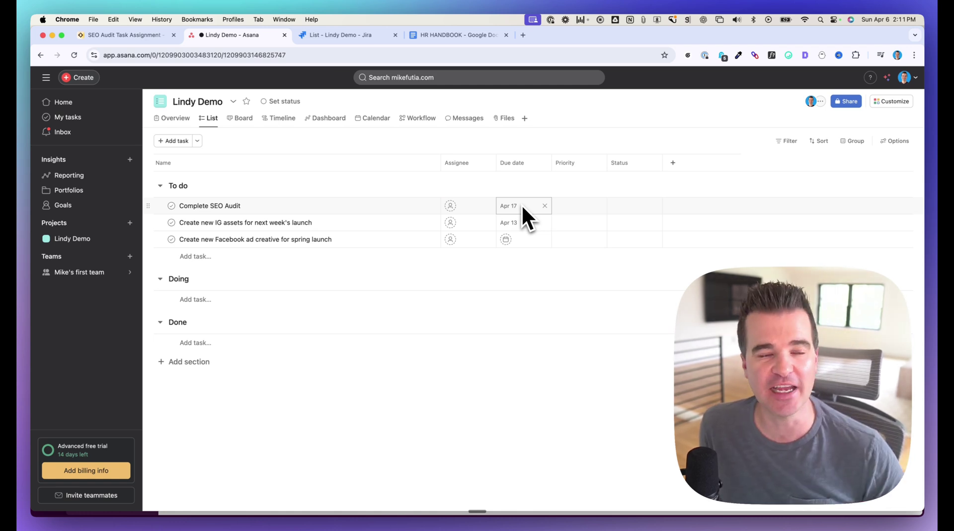
# - Return to the Slack Bot YouTube flow in Lindy's Flow Editor and open the Create Task action's settings
pyautogui.click(123, 35)
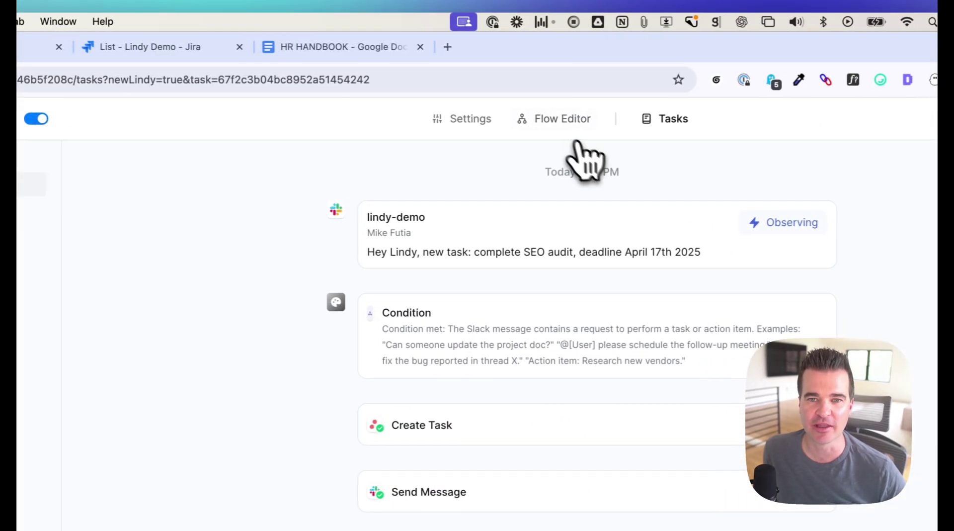
pyautogui.click(621, 120)
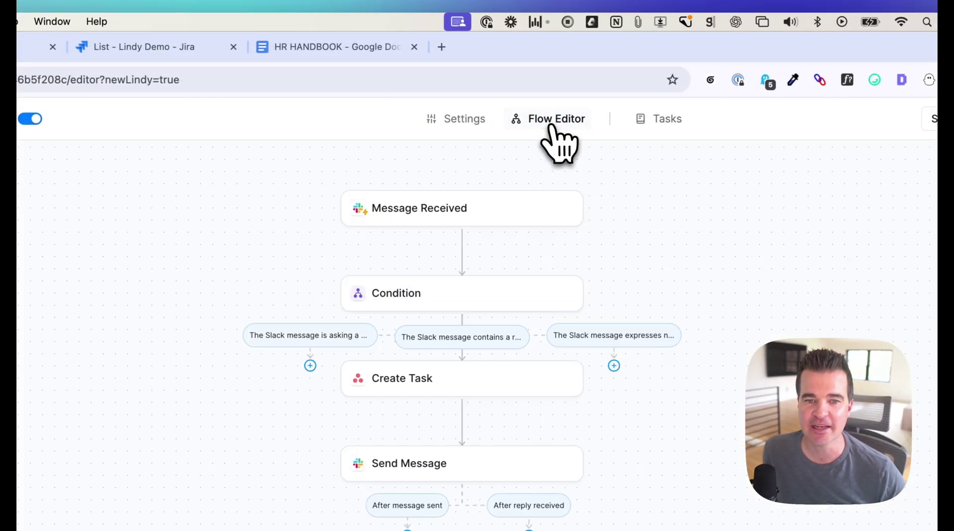
pyautogui.click(426, 376)
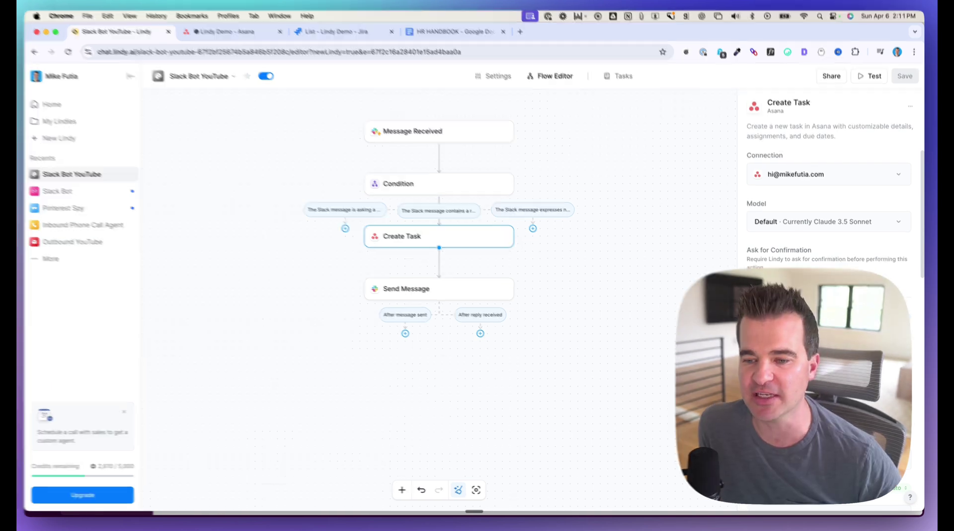
# - Review the Create Task action's field settings down to Due At, check the Asana Lindy Demo task list, and return to the Lindy flow
pyautogui.scroll(-5, 794, 339)
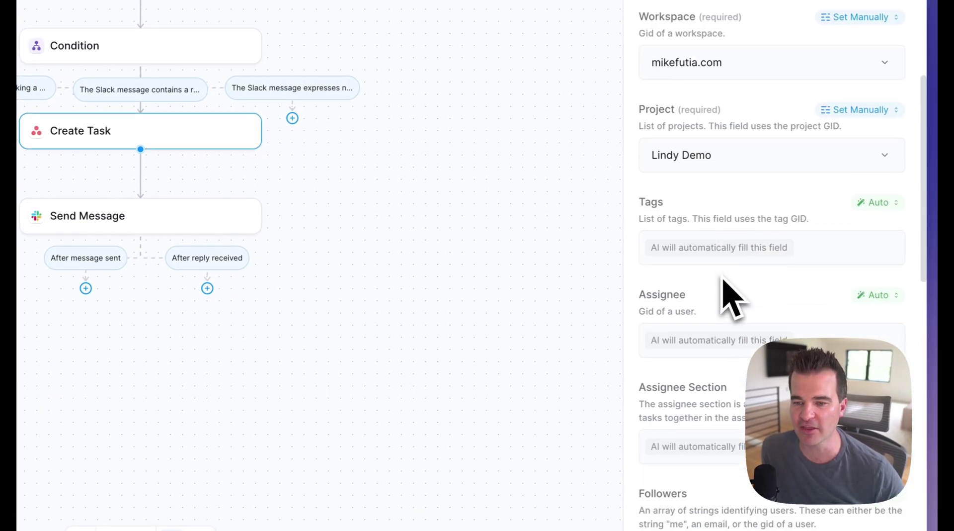
pyautogui.scroll(-10, 730, 298)
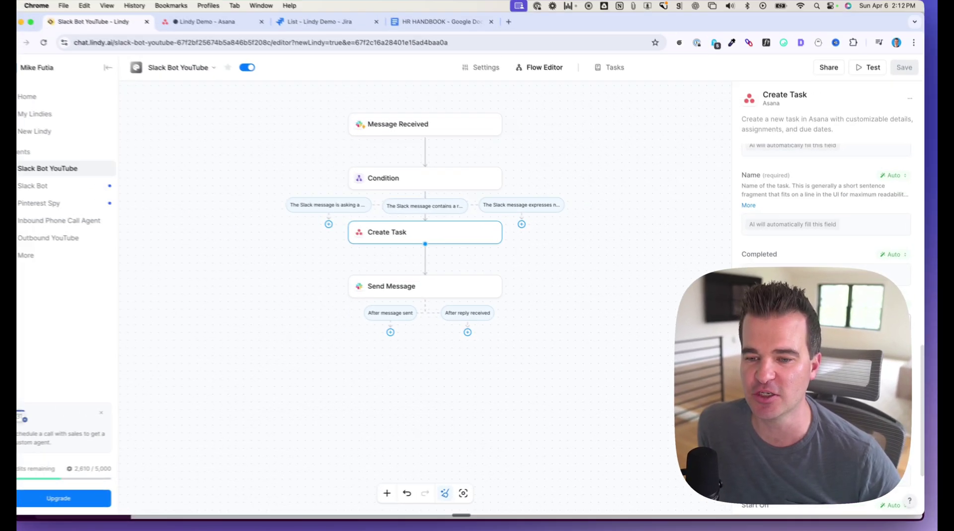
pyautogui.scroll(-3, 825, 224)
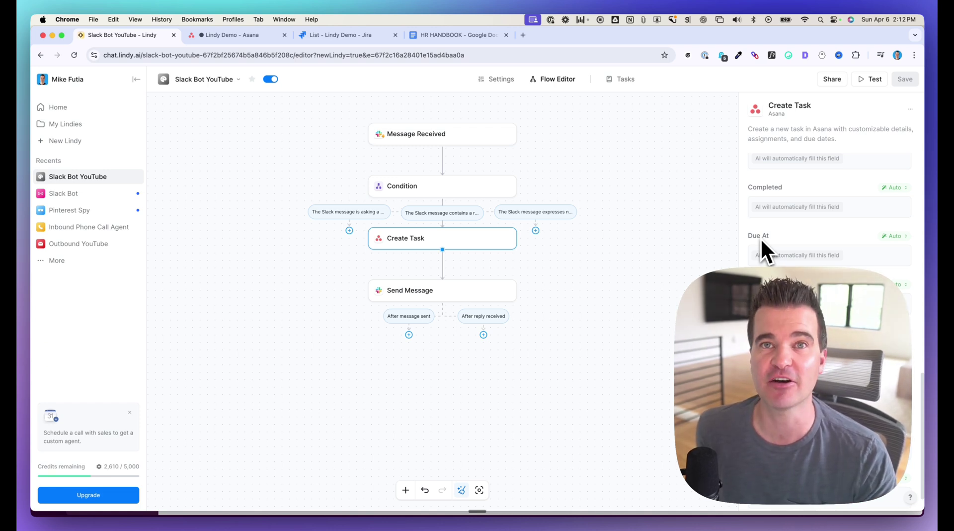
pyautogui.click(265, 37)
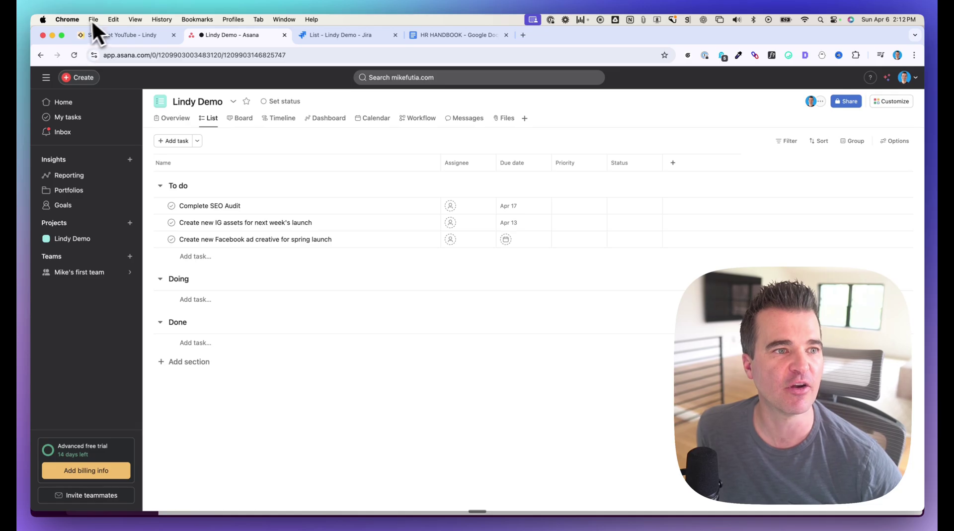
pyautogui.click(112, 36)
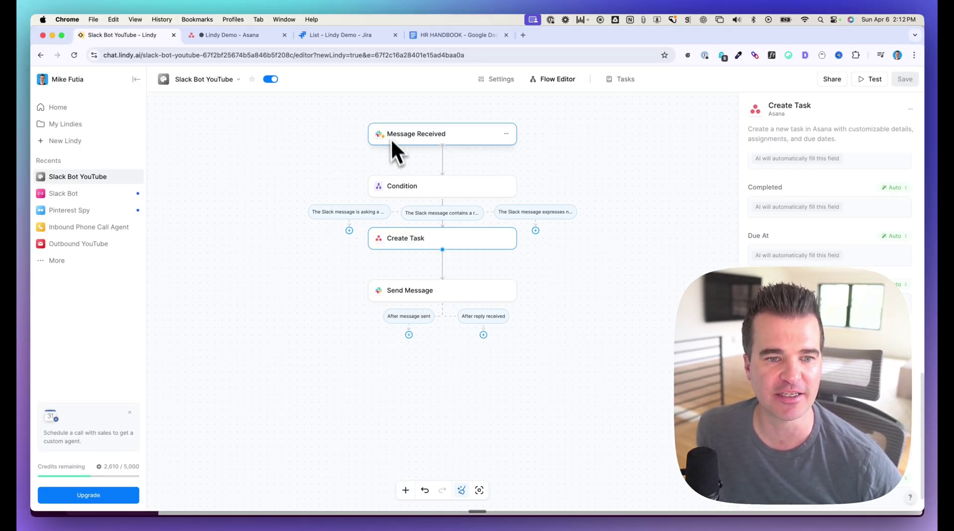
# - Review the condition text of the branch for Slack messages asking a question, then close its settings
pyautogui.click(312, 306)
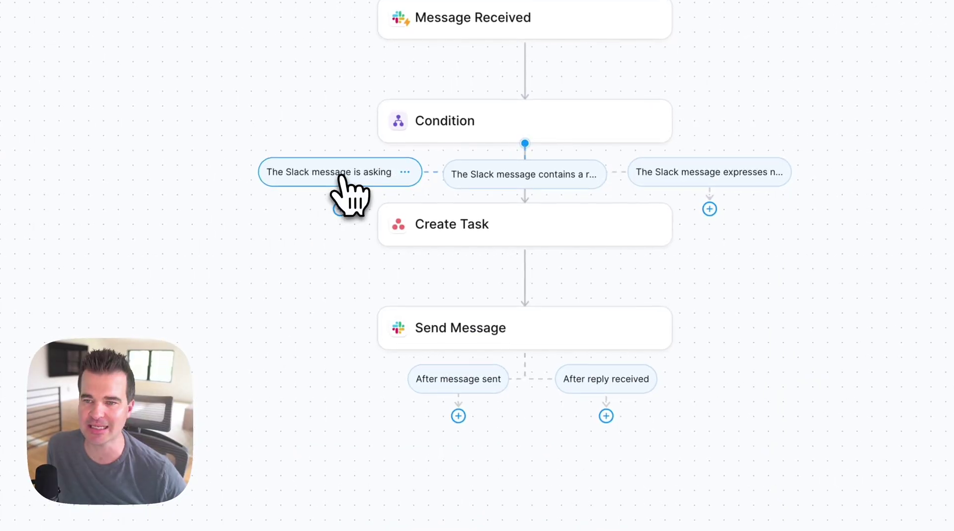
pyautogui.click(343, 177)
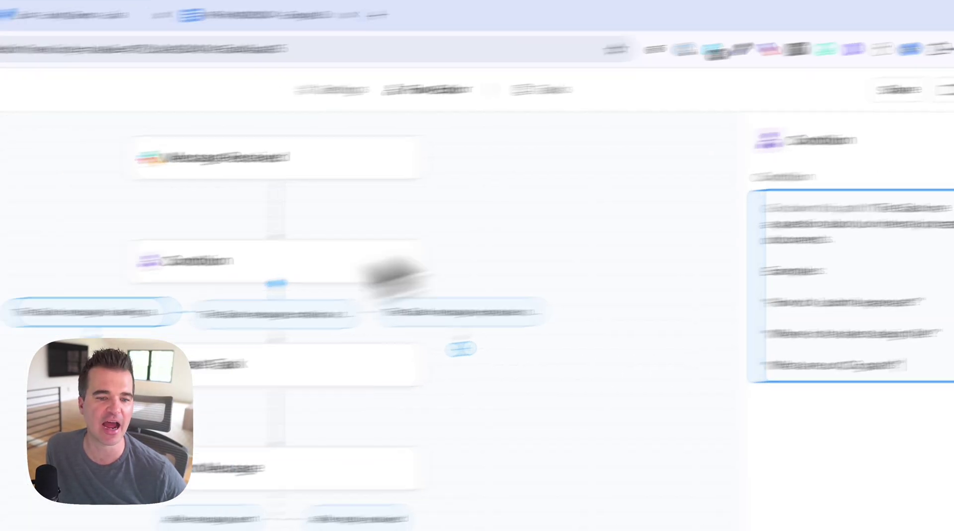
pyautogui.click(410, 343)
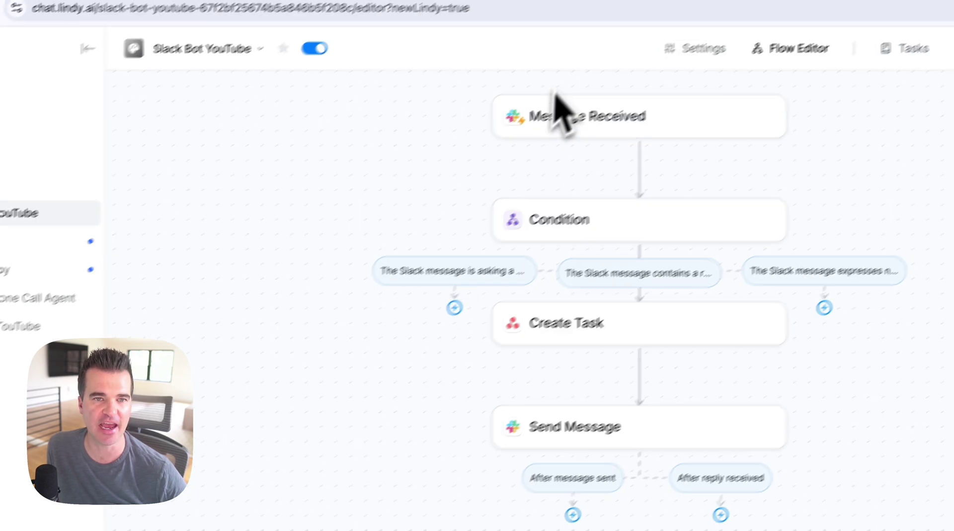
# - Open the HR HANDBOOK Google Doc and read through its PTO, benefits, reimbursement and work-hours policies
pyautogui.click(533, 47)
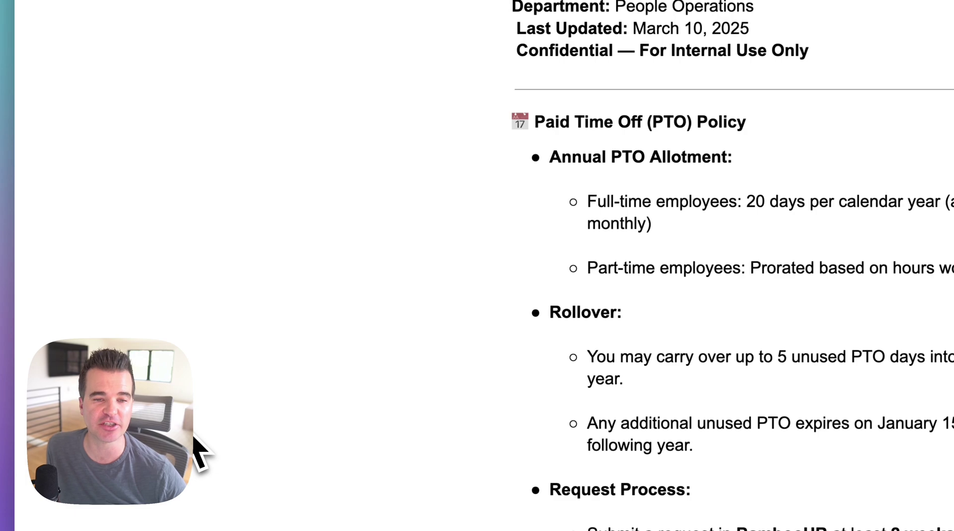
pyautogui.scroll(-20, 389, 335)
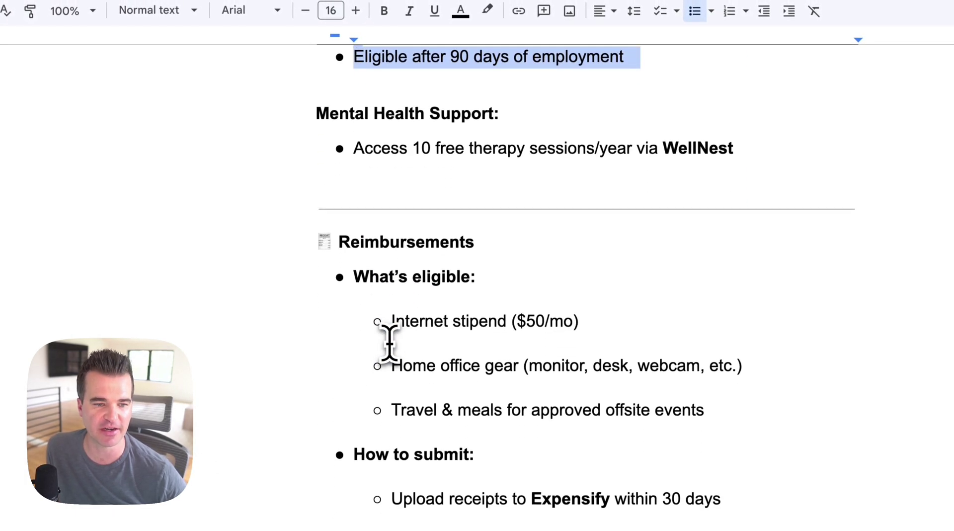
pyautogui.scroll(-8, 390, 343)
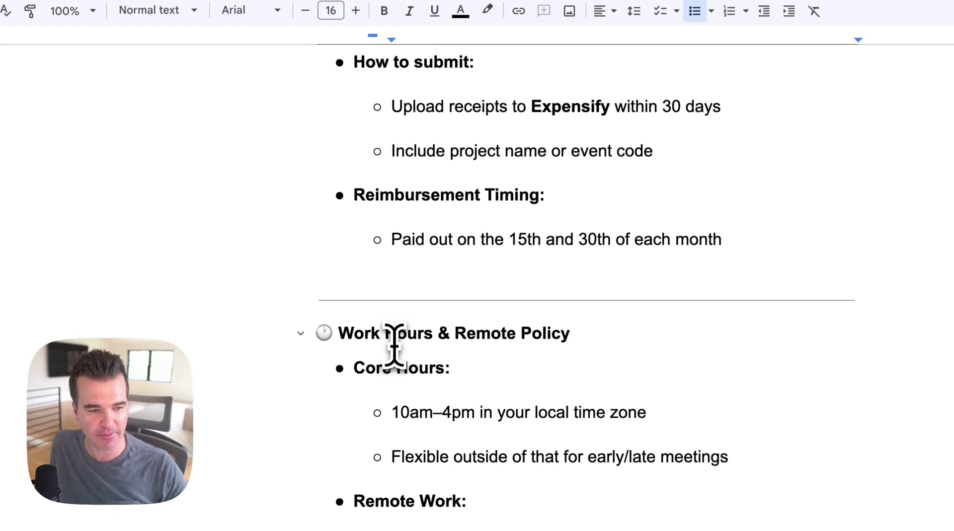
pyautogui.scroll(-5, 394, 343)
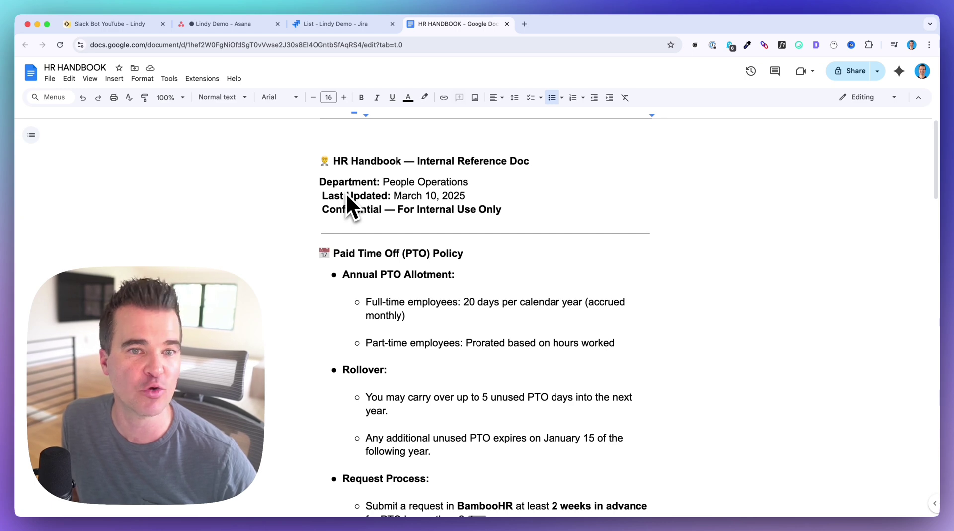
# - Return to the Lindy flow and add a Search Knowledge Base step to the branch for messages asking a question
pyautogui.click(128, 27)
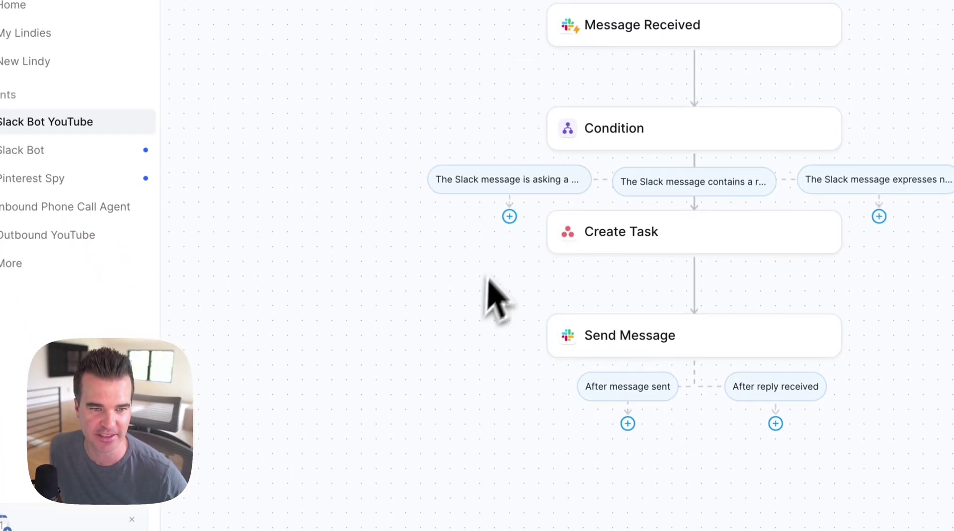
pyautogui.click(508, 212)
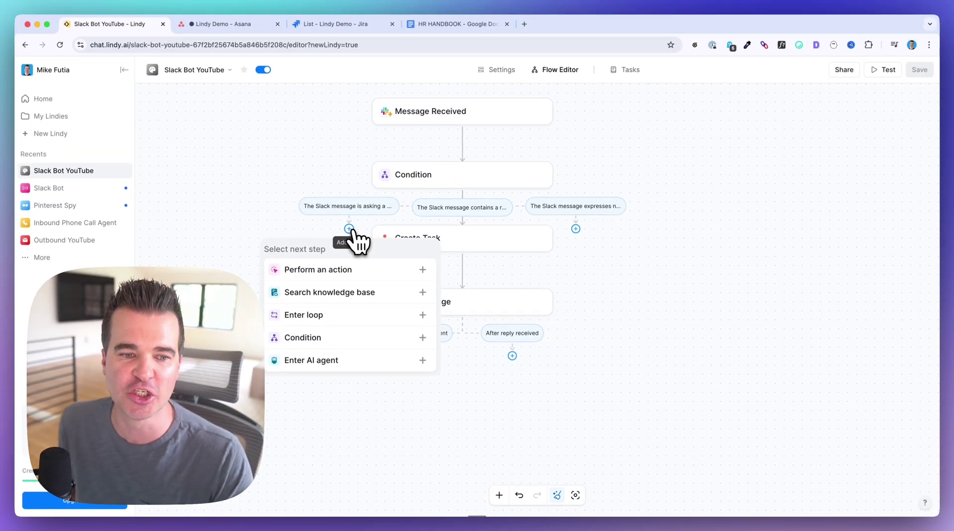
pyautogui.click(314, 294)
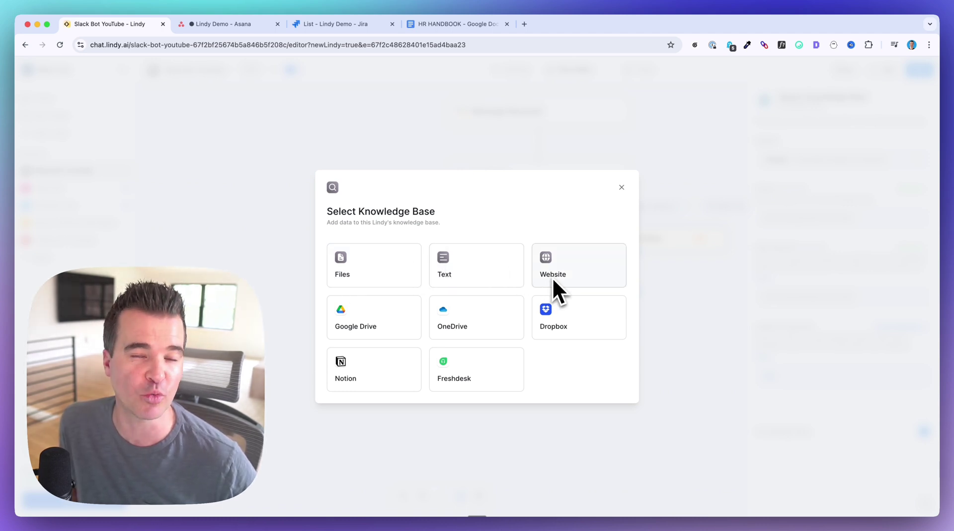
# - Add the handbook file from Google Drive as the knowledge base source, authorizing the connected Google account, and save the source
pyautogui.click(346, 312)
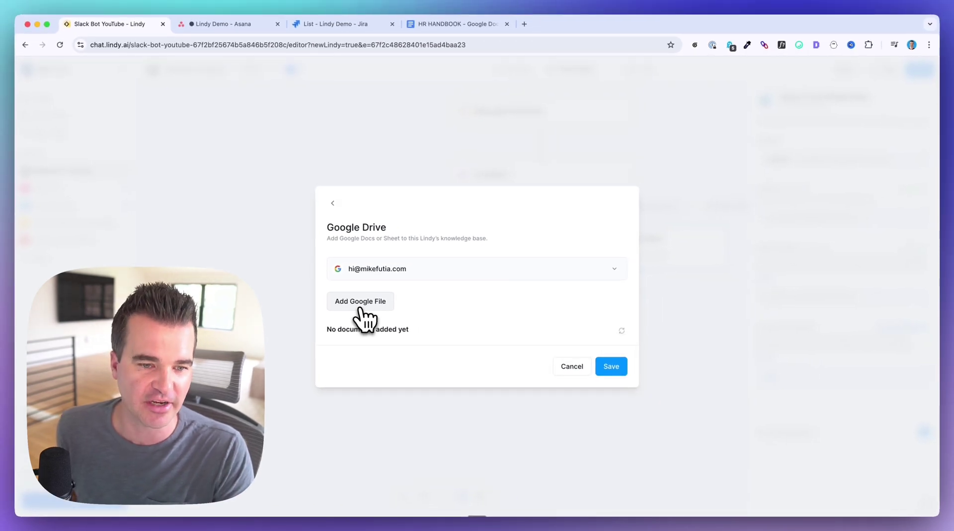
pyautogui.click(359, 306)
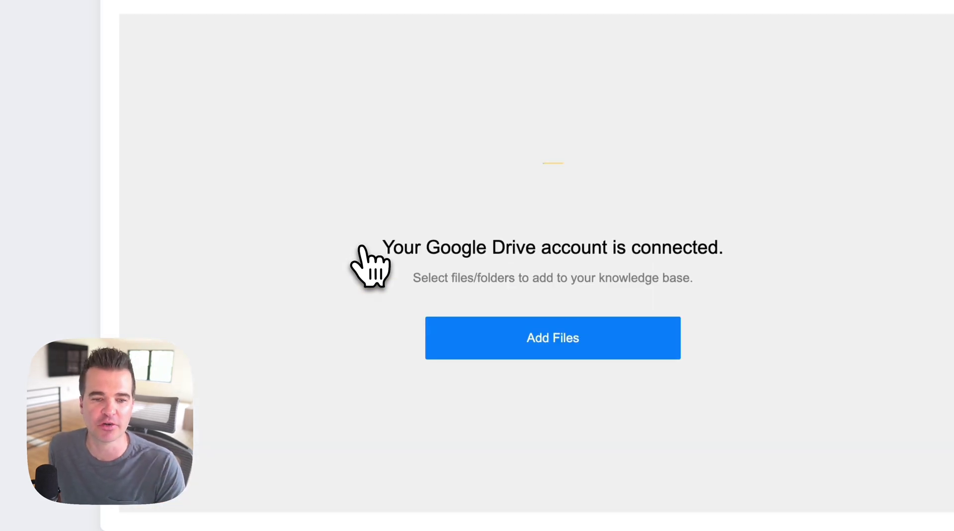
pyautogui.click(539, 351)
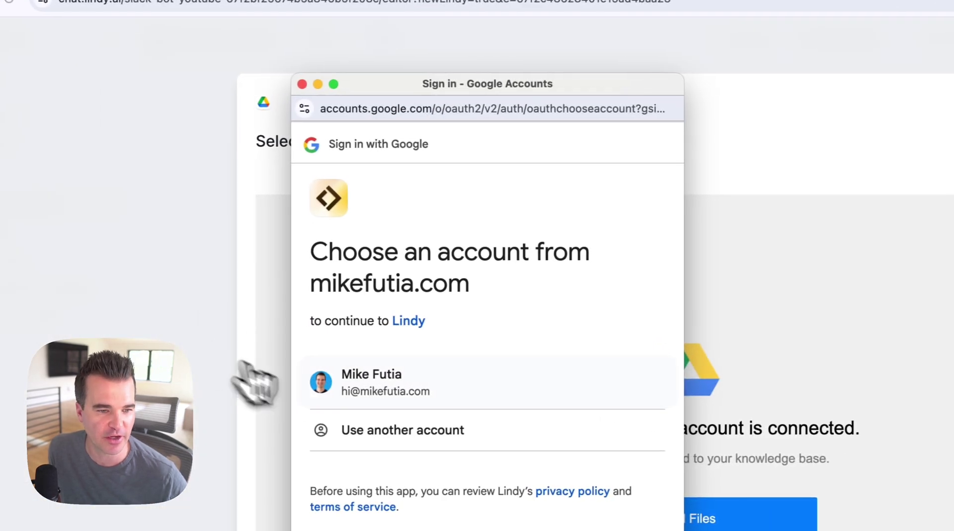
pyautogui.click(268, 402)
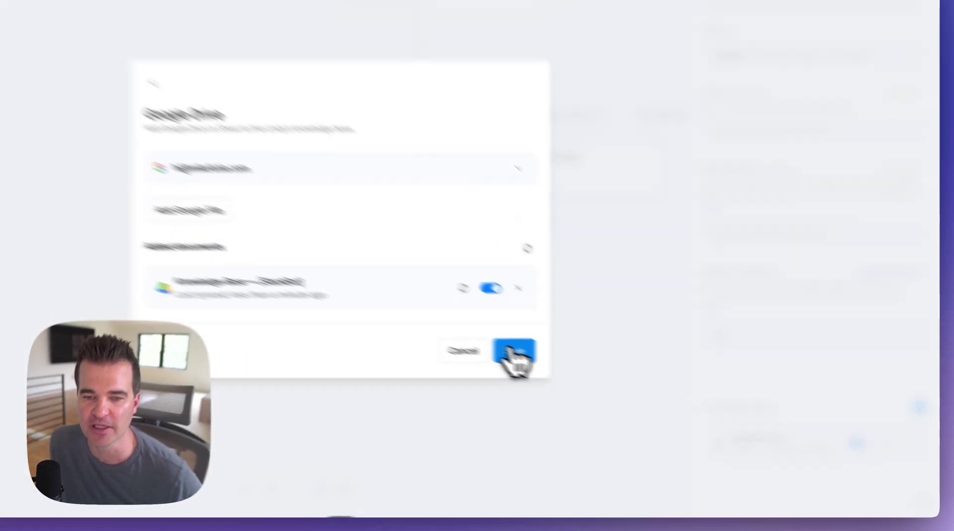
pyautogui.click(612, 387)
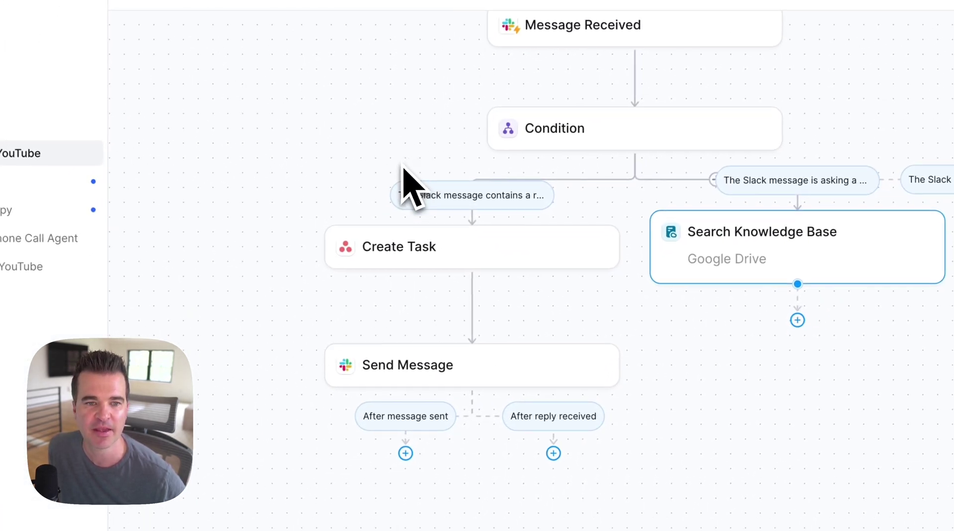
# - Rearrange the flow so the Create Task branch sits further left and Search Knowledge Base lies directly below Condition
pyautogui.moveTo(411, 222); pyautogui.dragTo(267, 213)
pyautogui.moveTo(378, 342); pyautogui.dragTo(230, 329)
pyautogui.moveTo(798, 315); pyautogui.dragTo(740, 475)
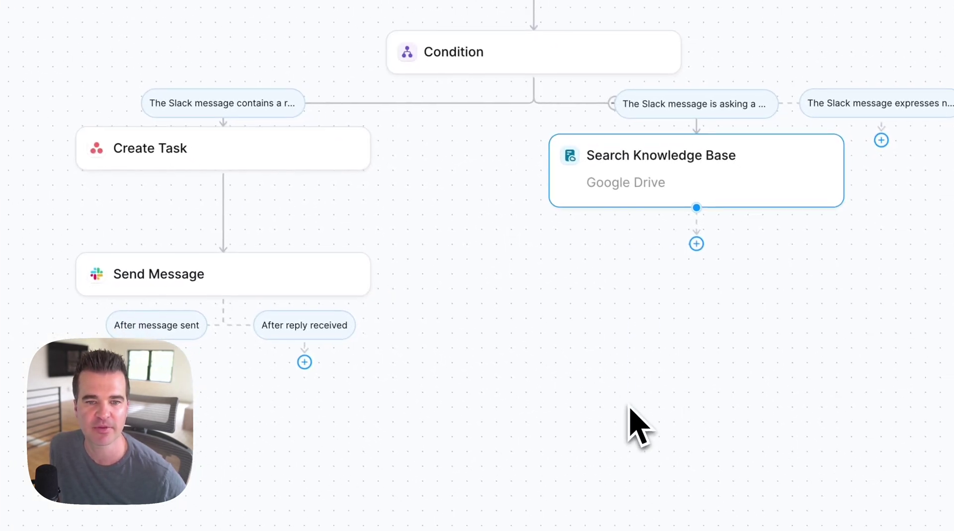
pyautogui.moveTo(602, 163); pyautogui.dragTo(432, 203)
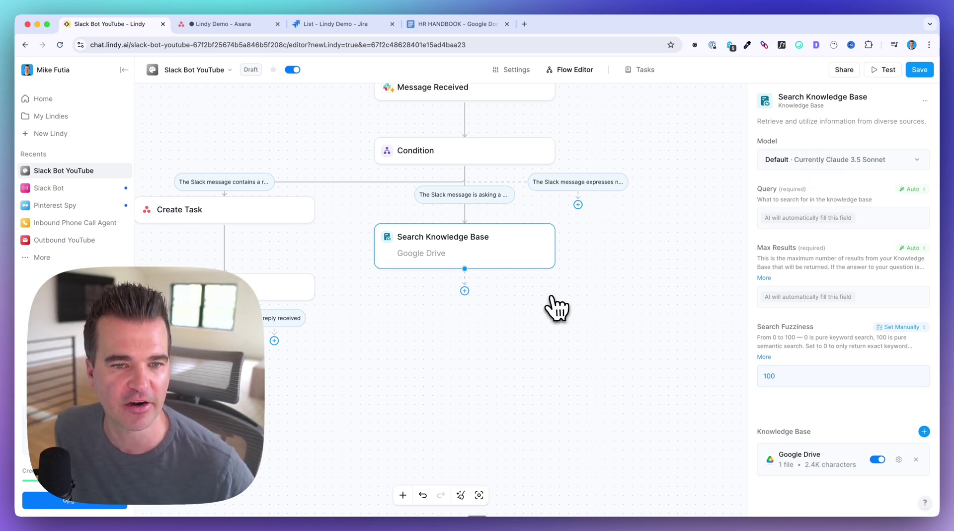
pyautogui.scroll(3, 552, 306)
pyautogui.scroll(1, 555, 308)
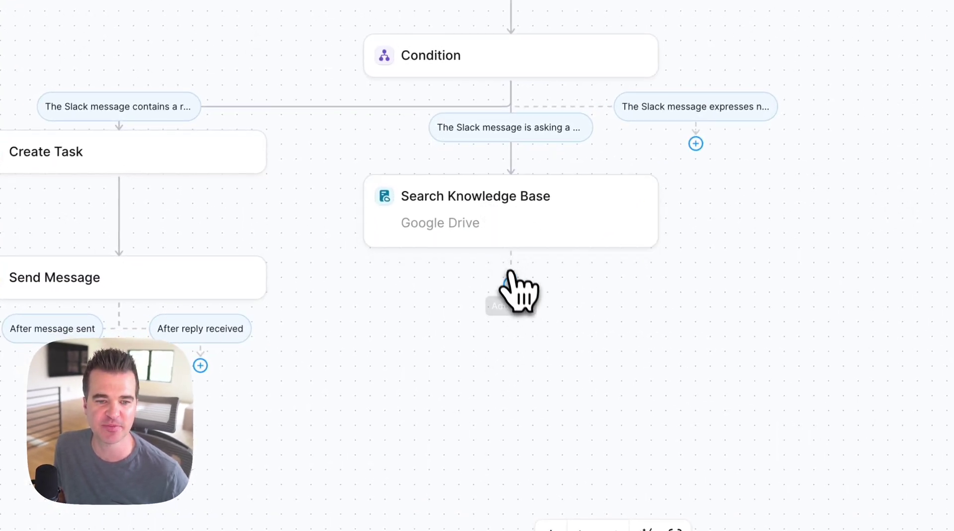
# - Add a Slack Thread Send Message action after Search Knowledge Base, keep its Message field on Auto, and save the flow
pyautogui.click(511, 285)
pyautogui.click(495, 349)
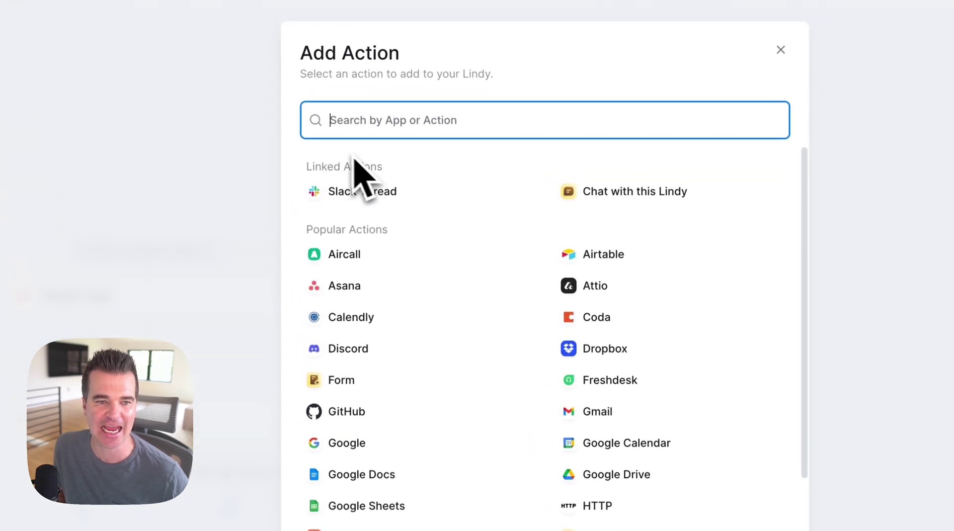
pyautogui.click(341, 192)
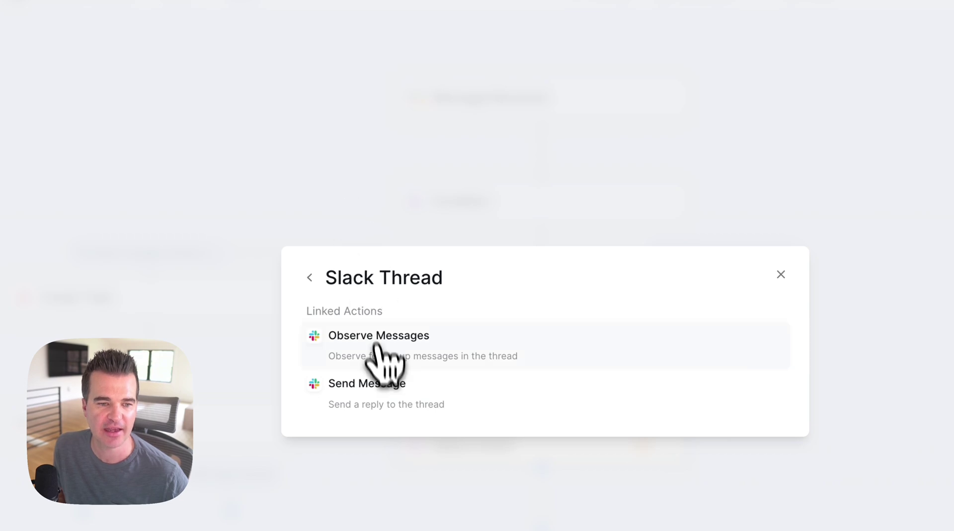
pyautogui.click(386, 384)
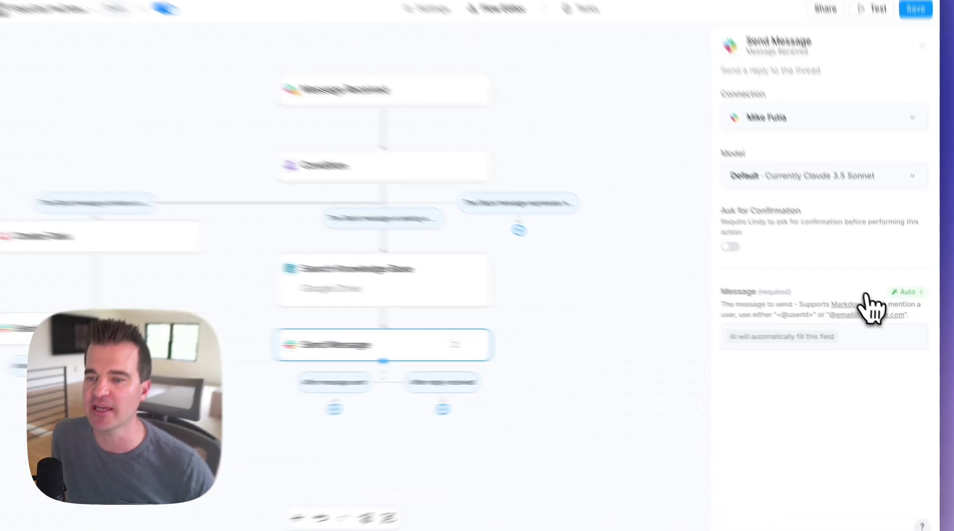
pyautogui.click(912, 306)
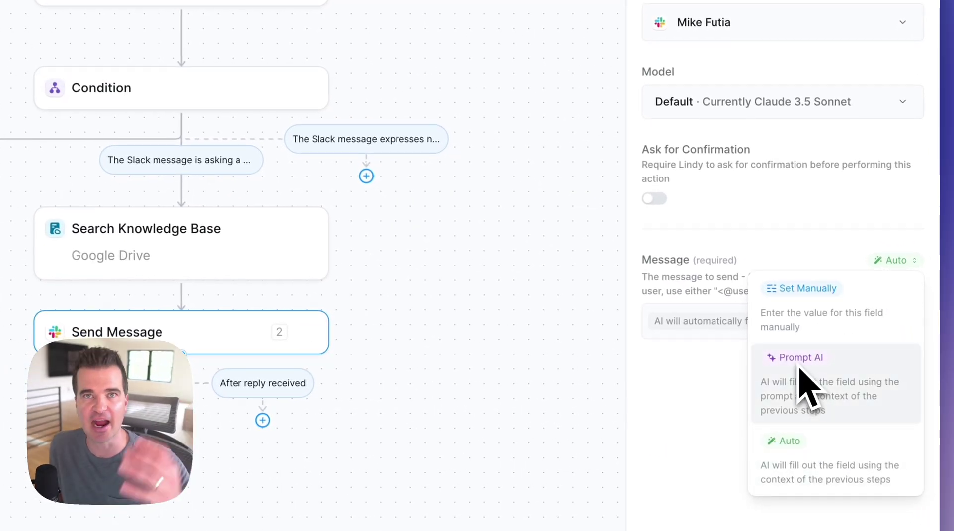
pyautogui.click(681, 391)
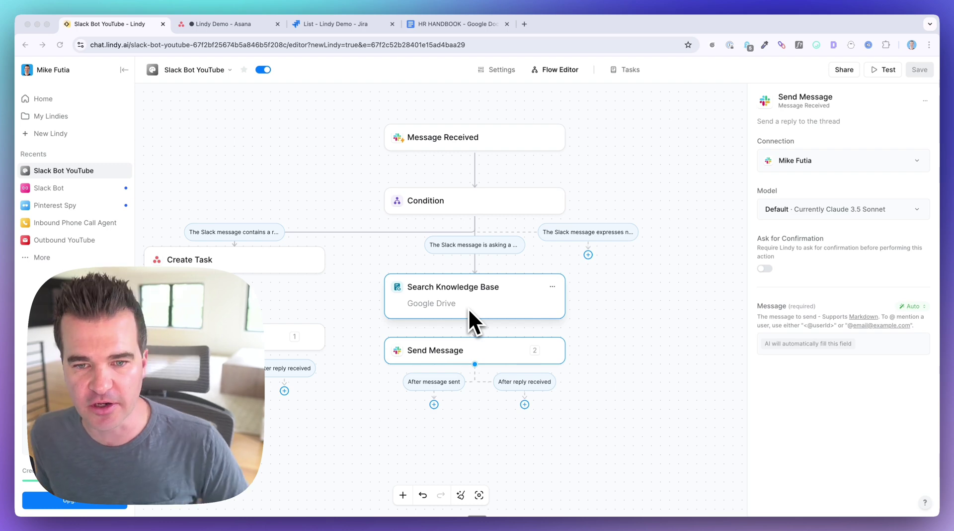
# - Check the Lindy Demo issue list in Jira, then return to the flow and review the problem-report branch's condition
pyautogui.click(343, 25)
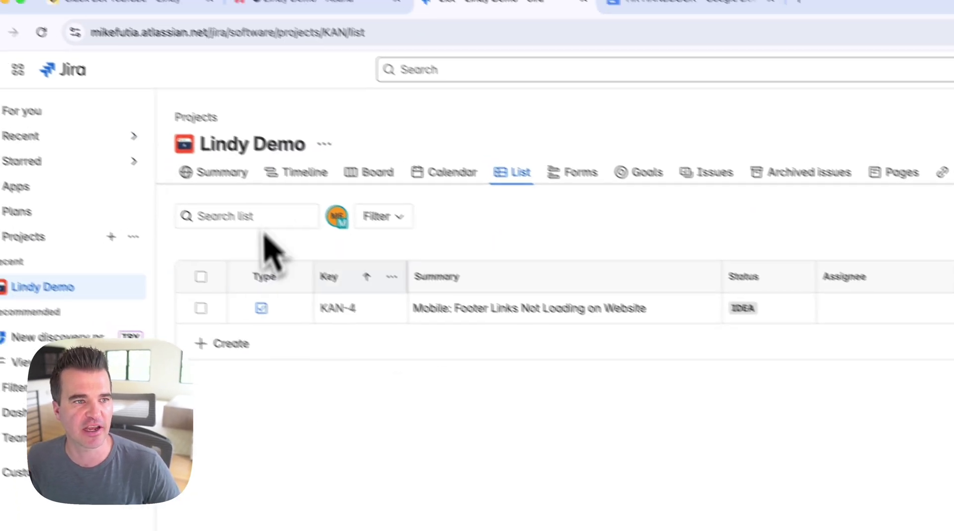
pyautogui.click(105, 34)
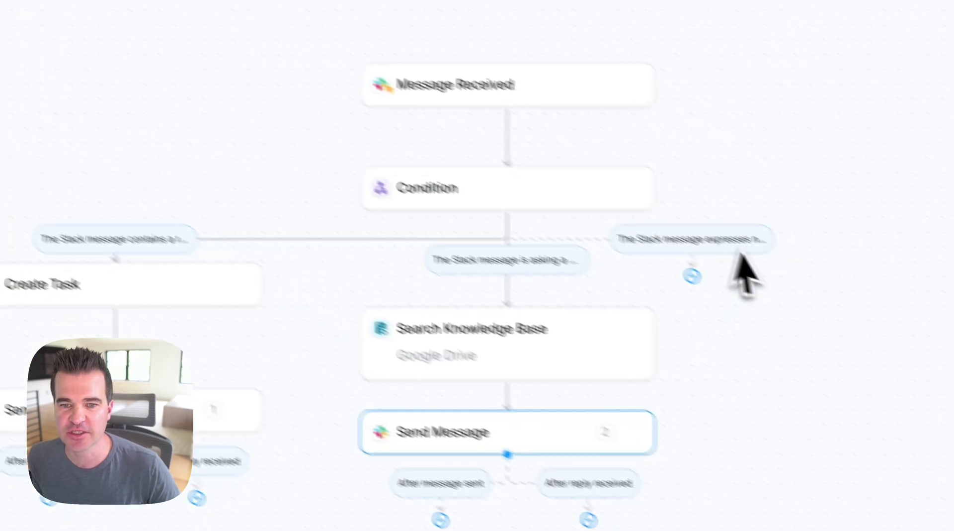
pyautogui.click(692, 214)
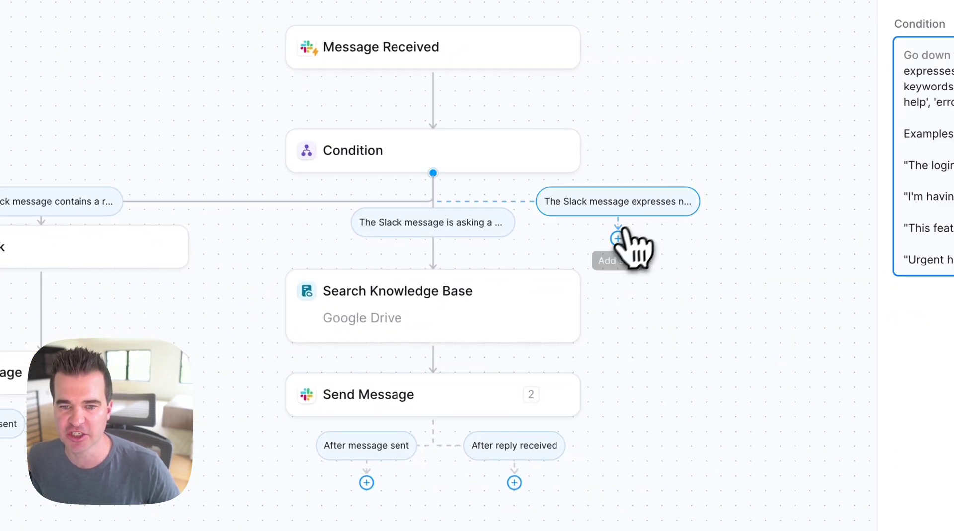
# - Add Jira's Create Issue action to the branch for Slack messages reporting problems, finding it with the search "jira"
pyautogui.click(618, 239)
pyautogui.click(570, 304)
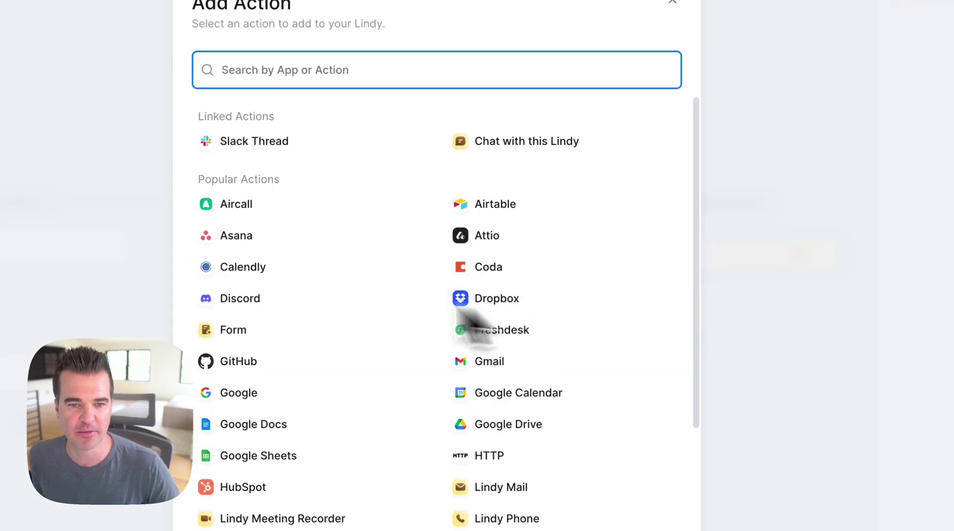
pyautogui.write('jira')
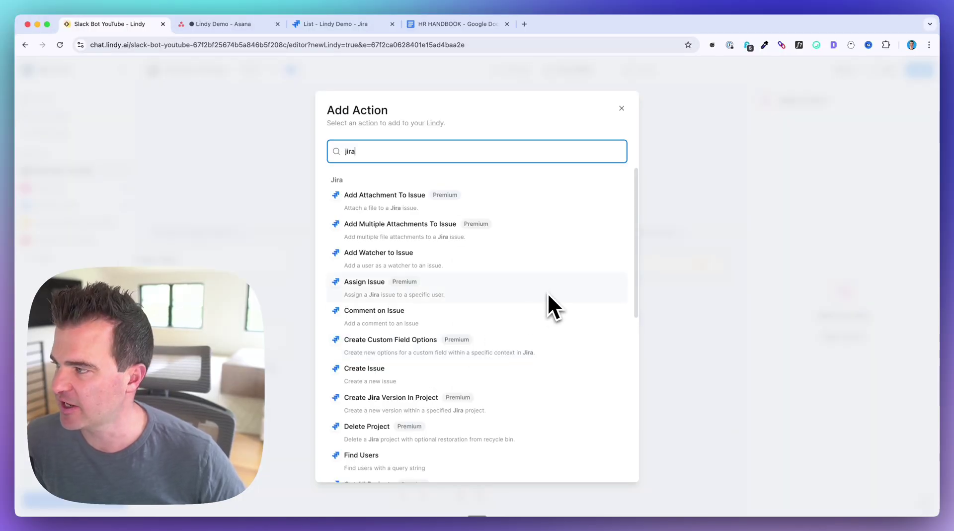
pyautogui.scroll(-1, 547, 292)
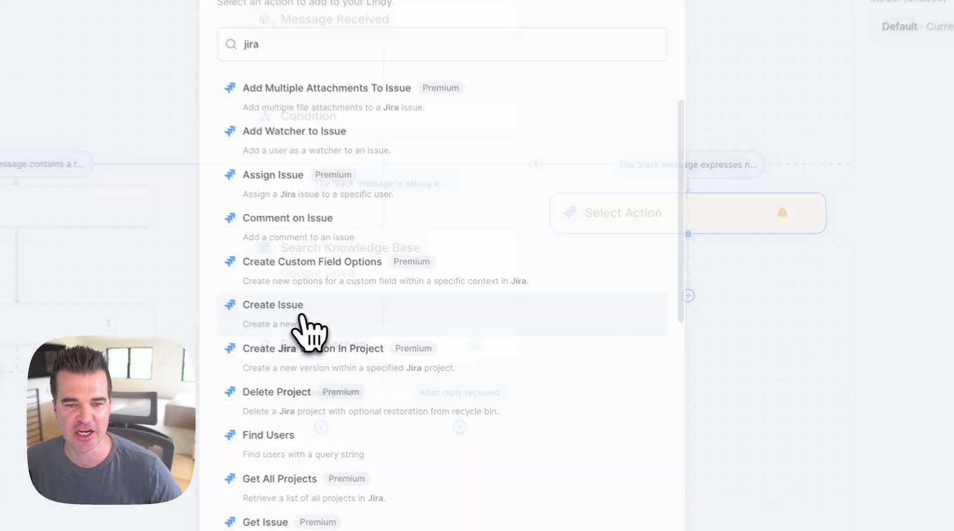
pyautogui.click(378, 338)
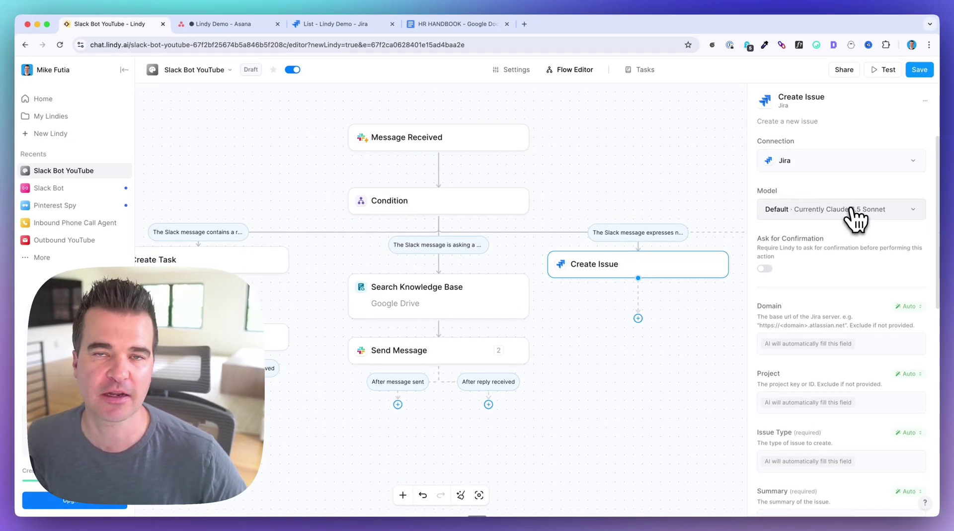
# - Review the Create Issue fields against the Lindy Demo issue list in Jira, keep them on Auto, and save the flow
pyautogui.scroll(-5, 852, 213)
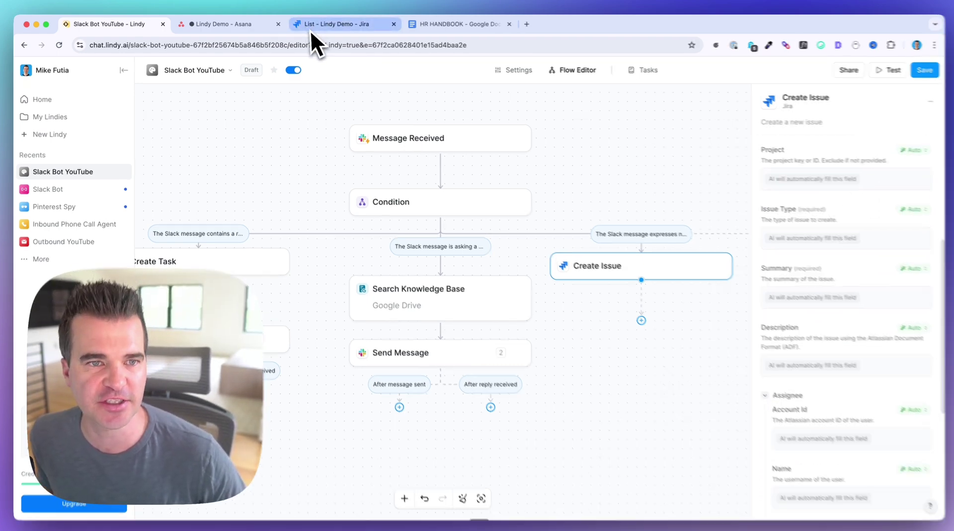
pyautogui.click(311, 27)
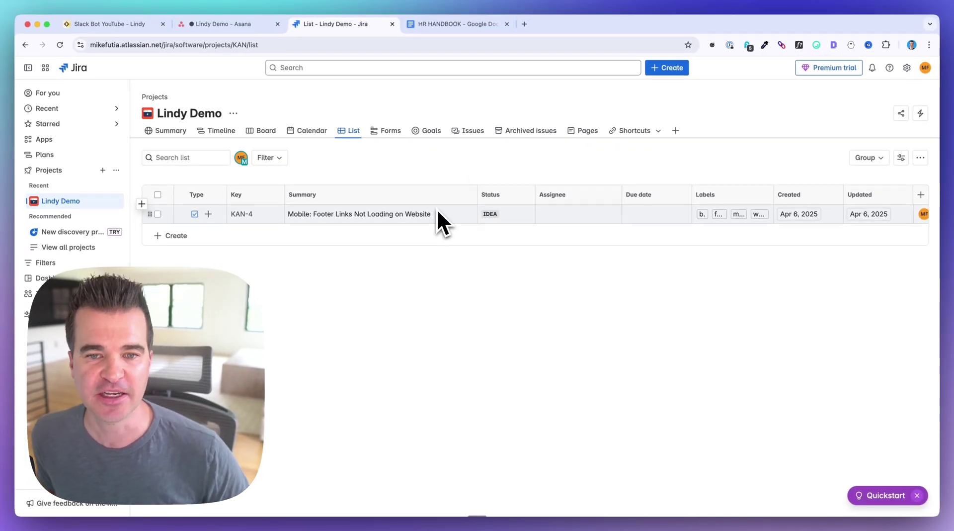
pyautogui.click(119, 25)
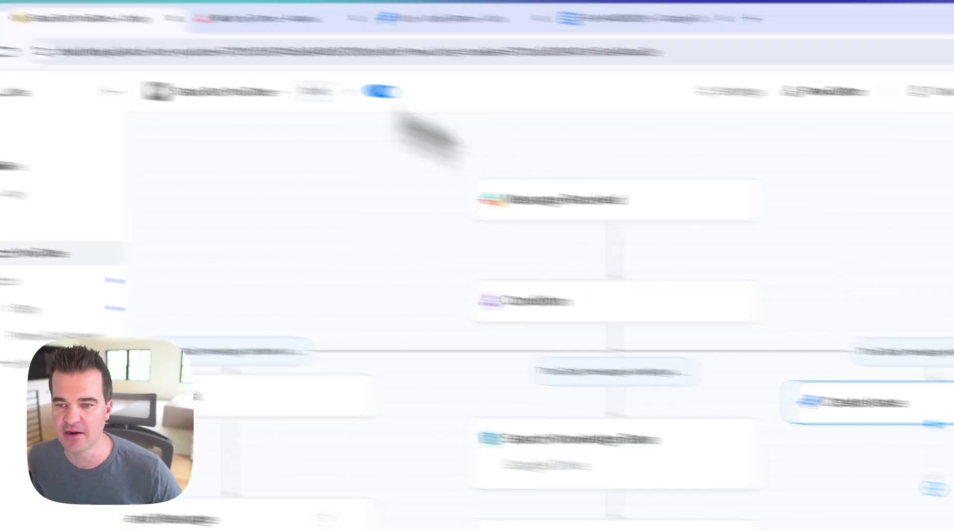
pyautogui.scroll(-5, 778, 309)
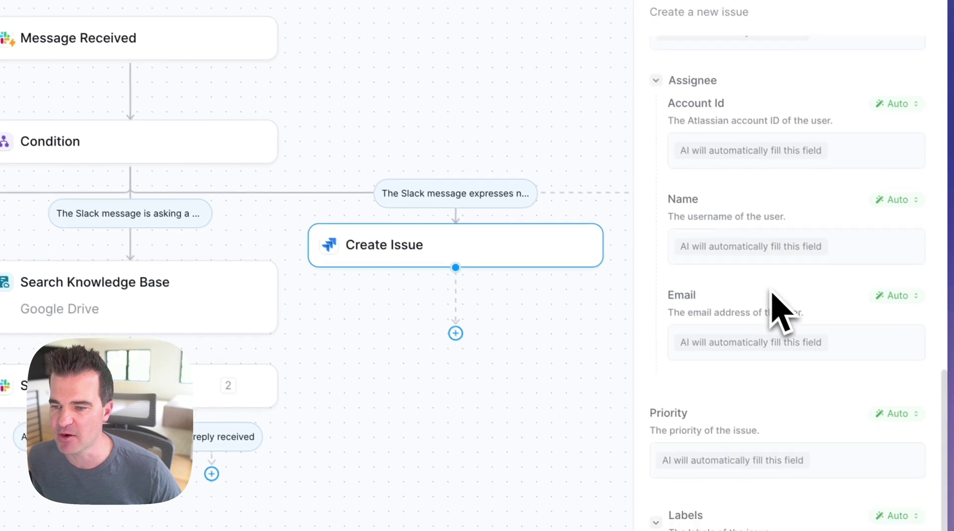
pyautogui.scroll(2, 768, 305)
pyautogui.scroll(2, 764, 286)
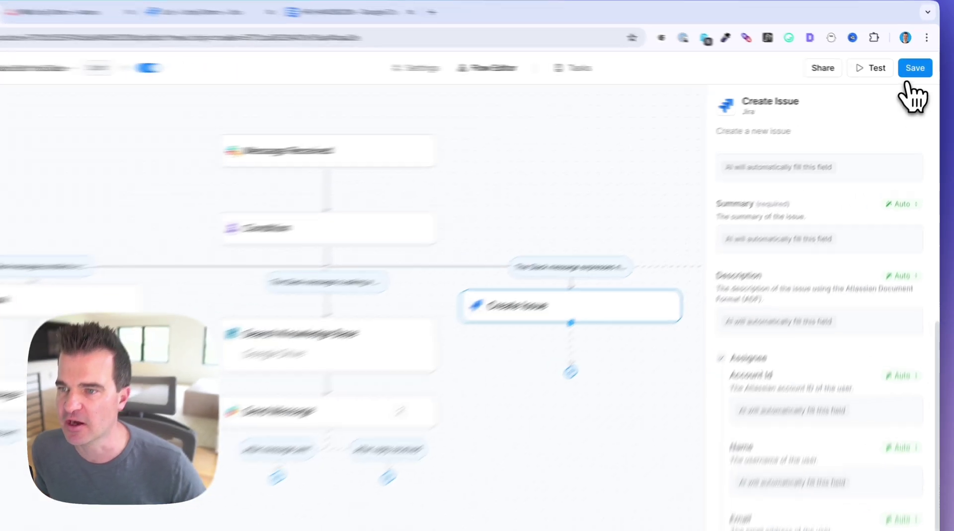
pyautogui.click(918, 70)
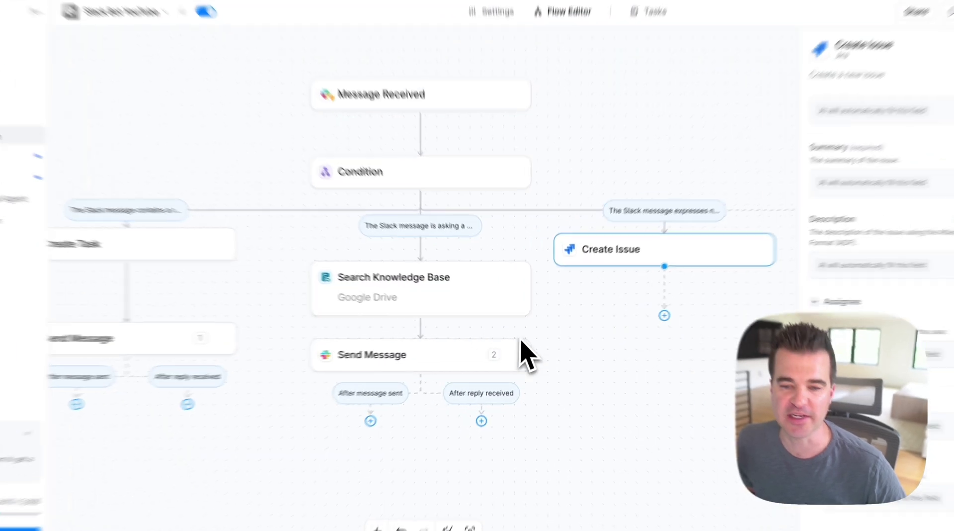
# - Add a Slack Thread Send Message action after Jira's Create Issue
pyautogui.click(664, 315)
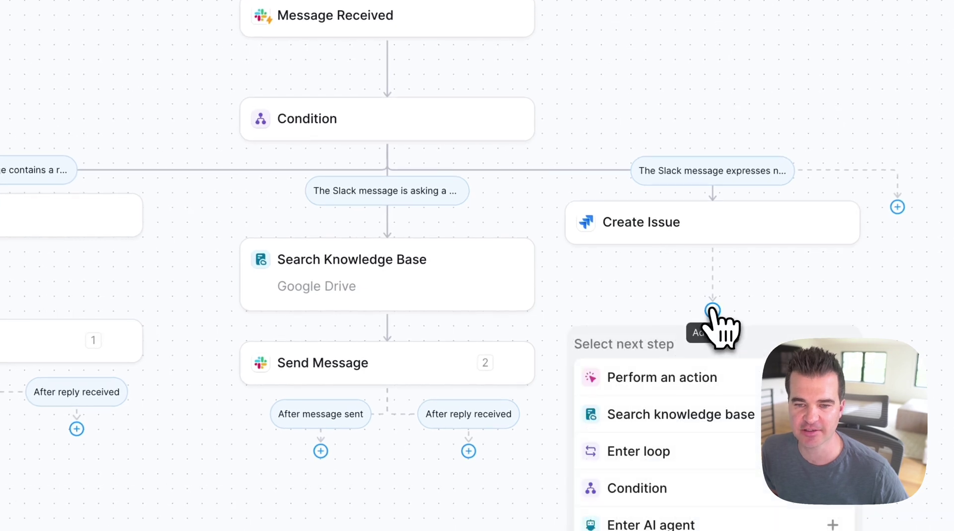
pyautogui.click(674, 377)
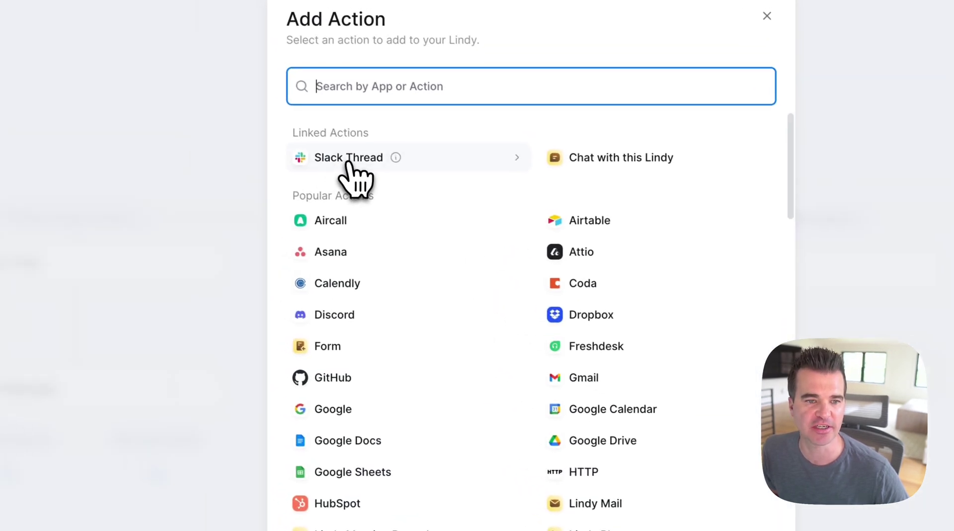
pyautogui.click(348, 159)
pyautogui.click(375, 350)
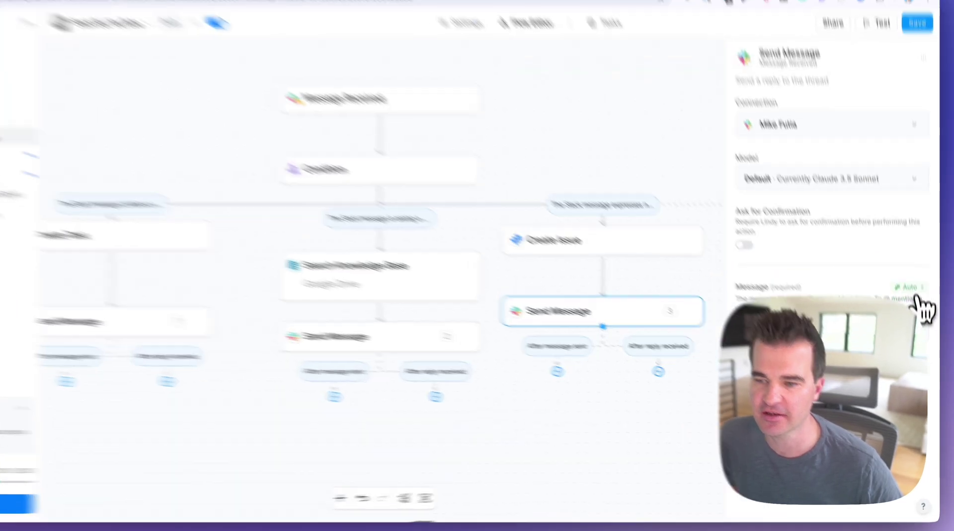
# - Set Message to Prompt AI: "Got it, [sender username]. I've logged this as a support ticket #[jira ticket id]. The team will investigate." plus ticket link, and save
pyautogui.click(913, 305)
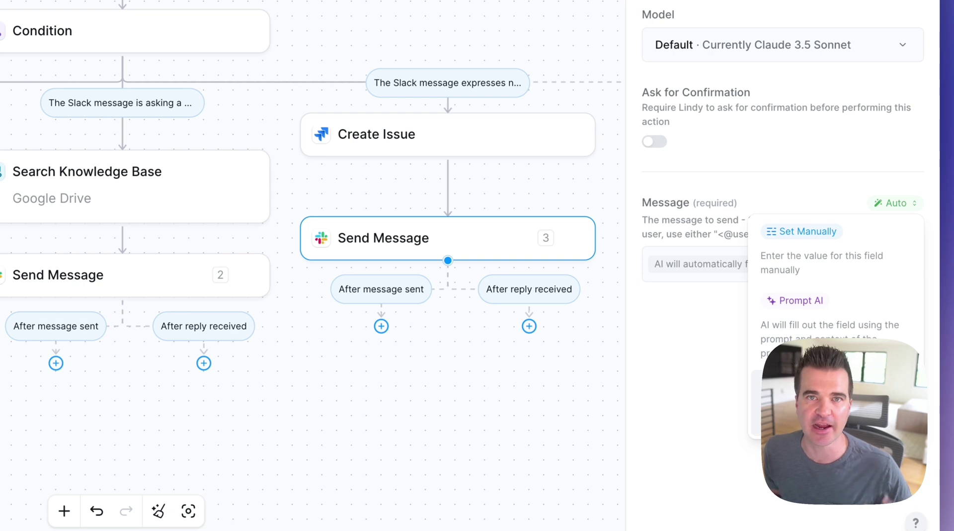
pyautogui.click(795, 300)
pyautogui.click(692, 270)
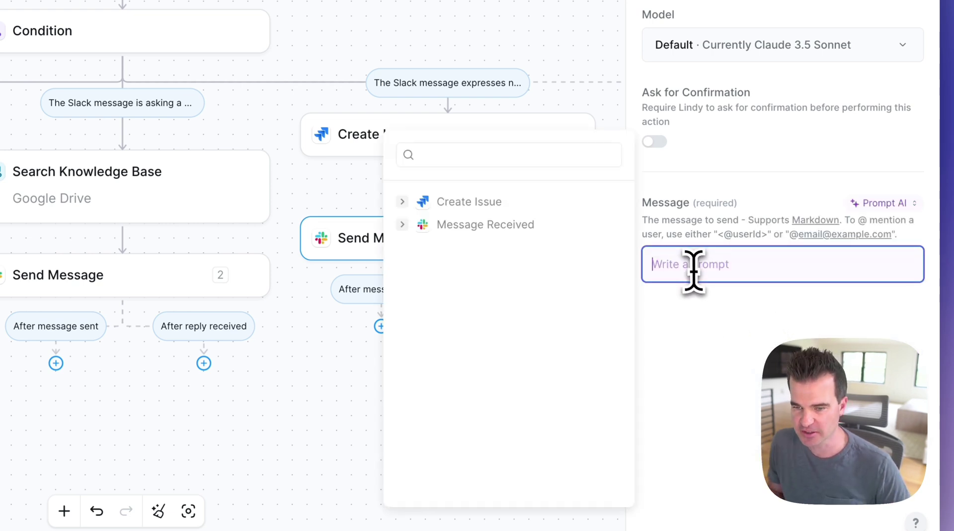
pyautogui.write("Got it, [sender username]. I've logged this as a support ticket #[jira ticket id]. The team will investigate. Link: [ticket url]")
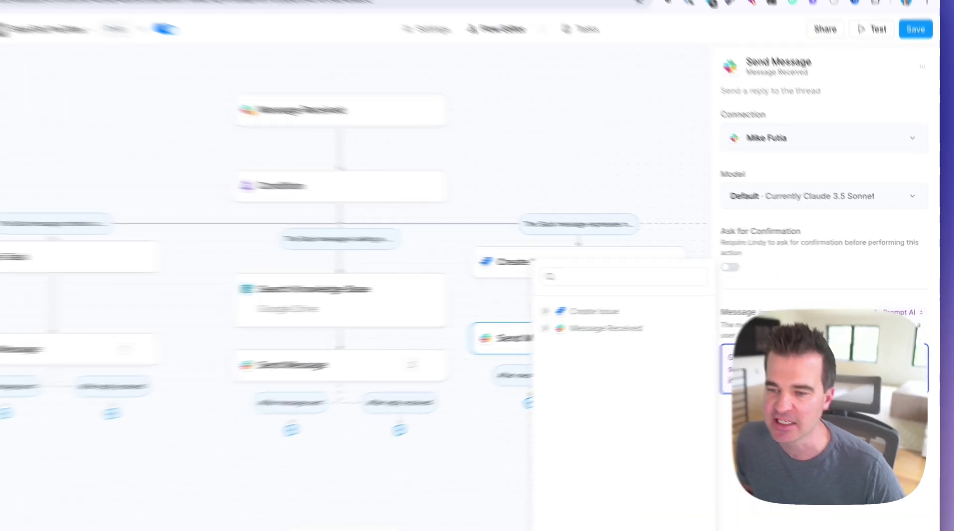
pyautogui.moveTo(853, 363); pyautogui.dragTo(763, 346)
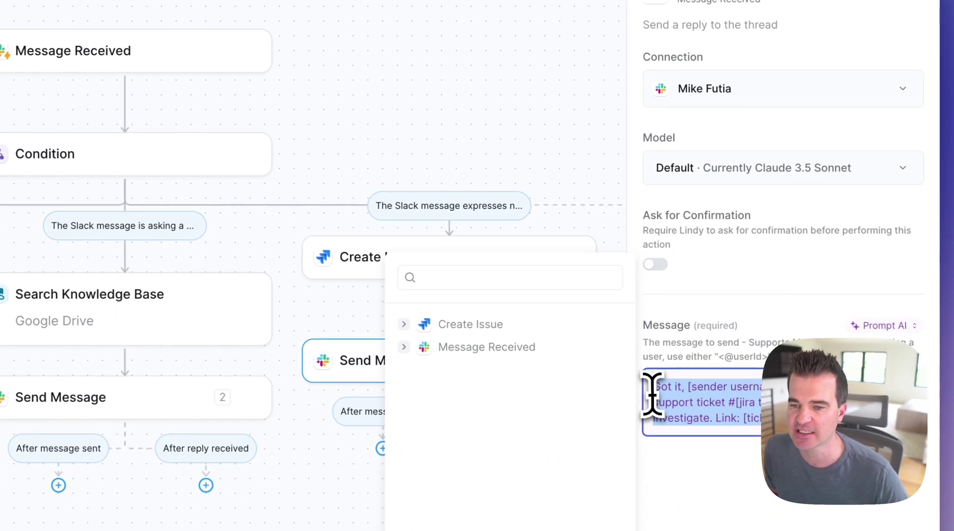
pyautogui.click(907, 2)
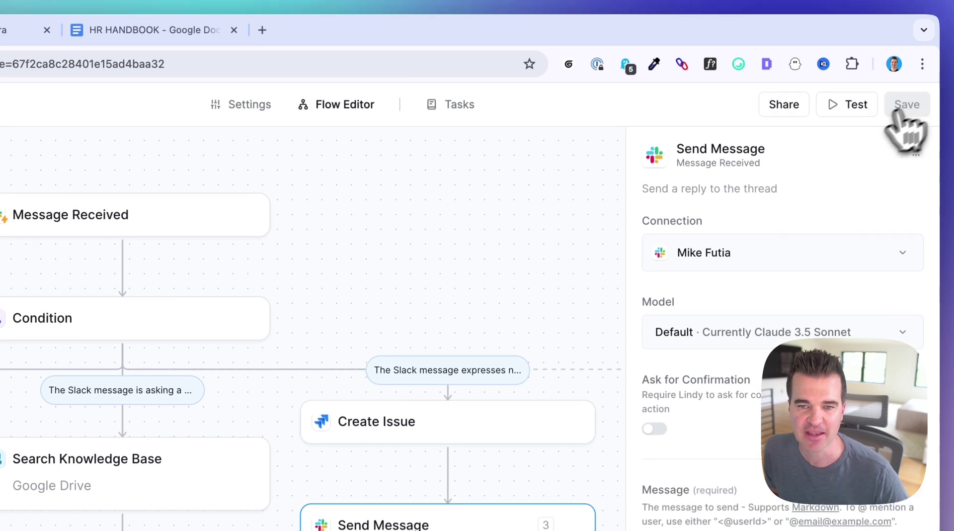
# - Move Create Issue further right with Send Message directly below it, and raise Search Knowledge Base and its Send Message level with the Create Task branch
pyautogui.scroll(-3, 466, 234)
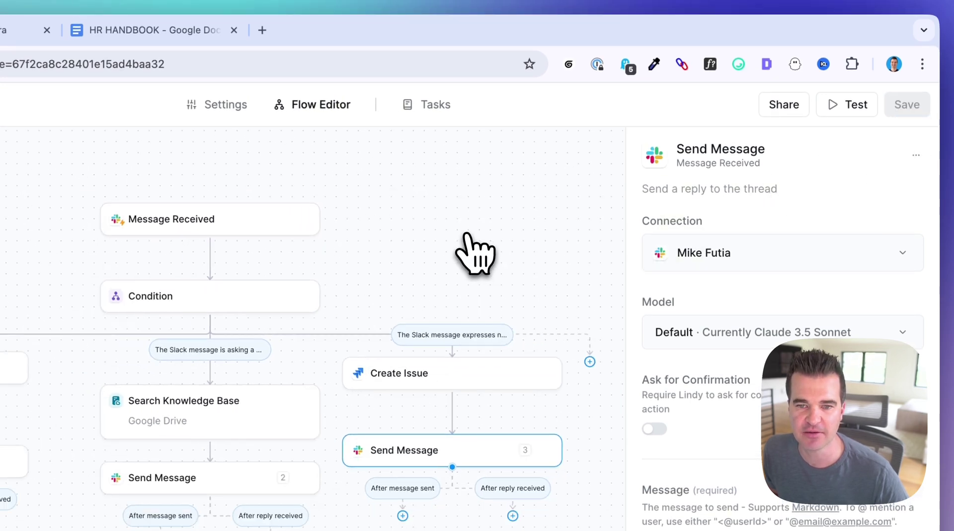
pyautogui.hscroll(2, 466, 234)
pyautogui.scroll(-1, 466, 234)
pyautogui.moveTo(371, 328); pyautogui.dragTo(414, 332)
pyautogui.moveTo(389, 406); pyautogui.dragTo(393, 406)
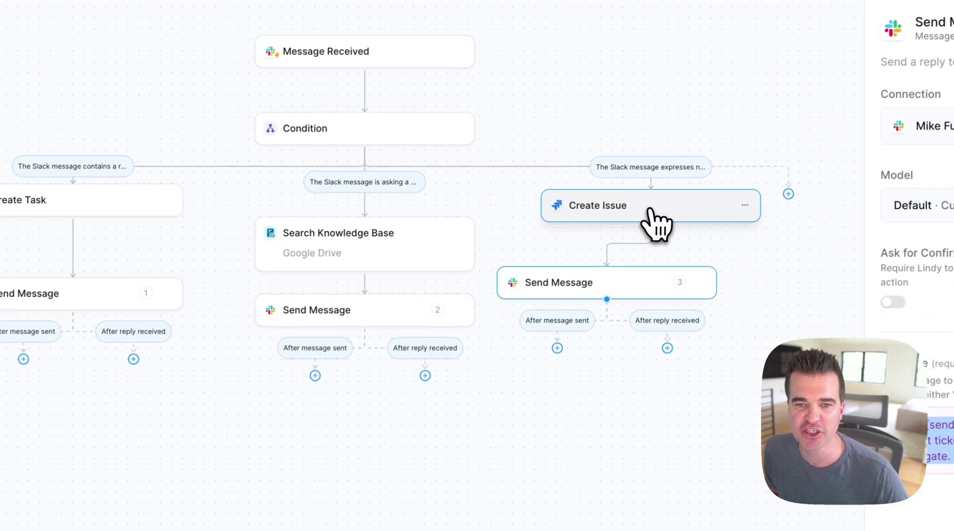
pyautogui.moveTo(640, 276); pyautogui.dragTo(678, 271)
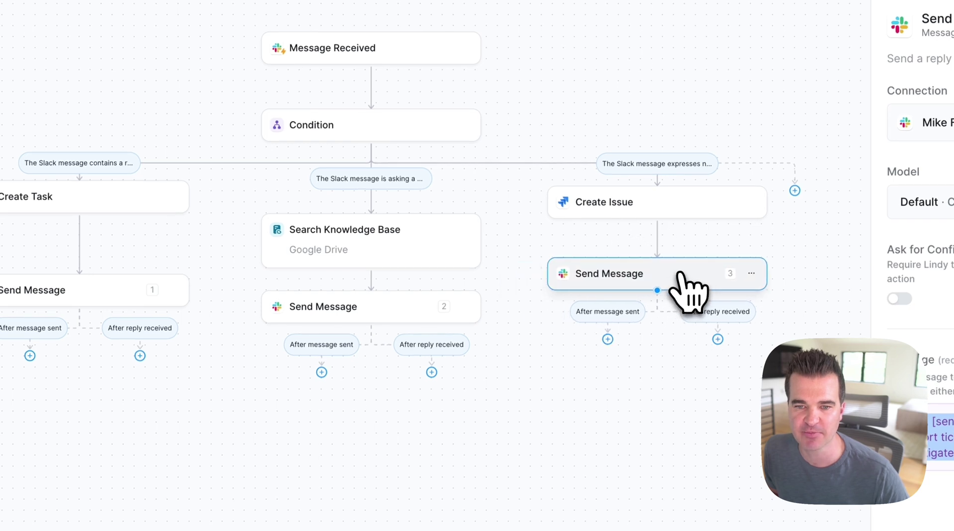
pyautogui.moveTo(318, 234); pyautogui.dragTo(319, 211)
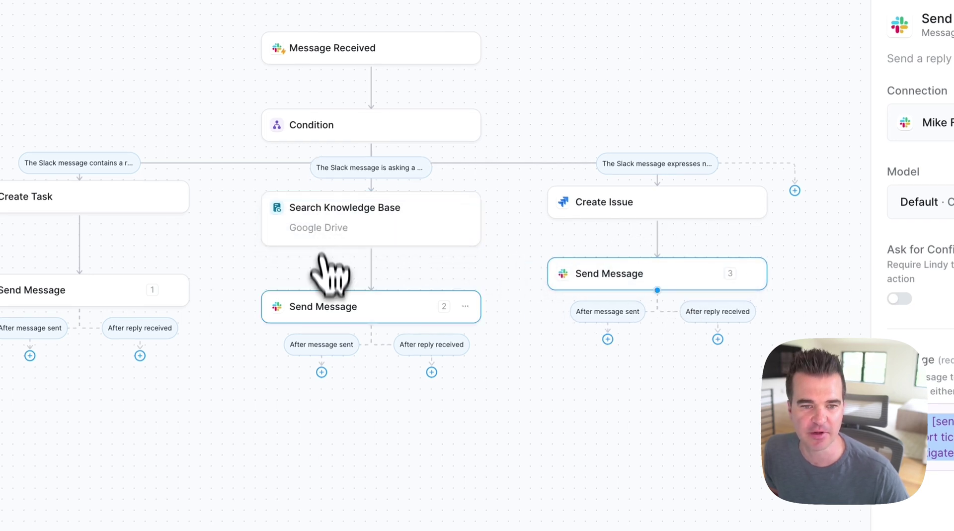
pyautogui.moveTo(323, 304); pyautogui.dragTo(322, 288)
pyautogui.scroll(1, 370, 433)
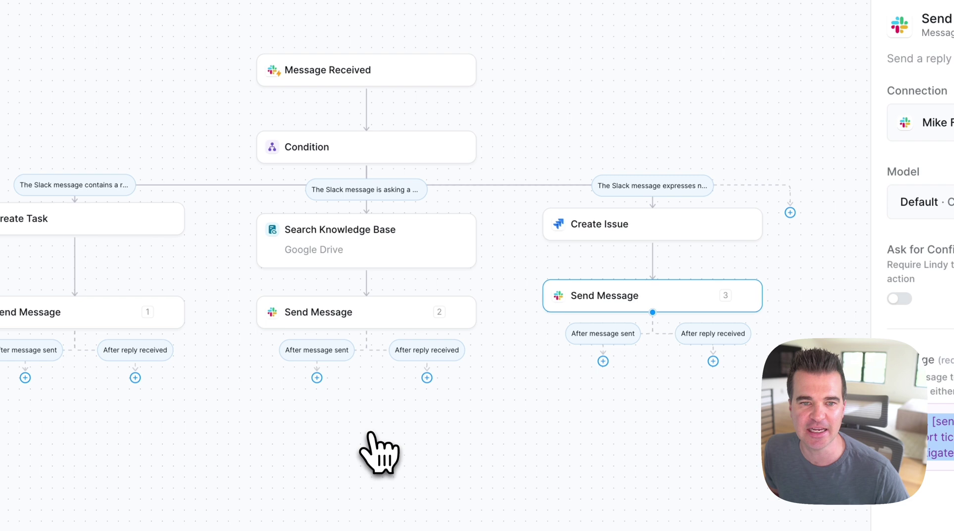
pyautogui.scroll(1, 370, 434)
pyautogui.scroll(1, 369, 433)
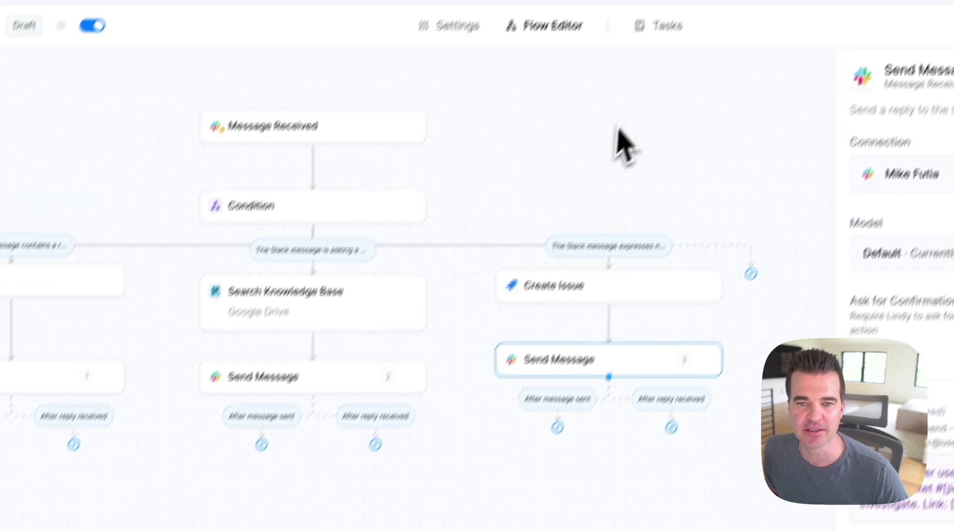
pyautogui.click(658, 82)
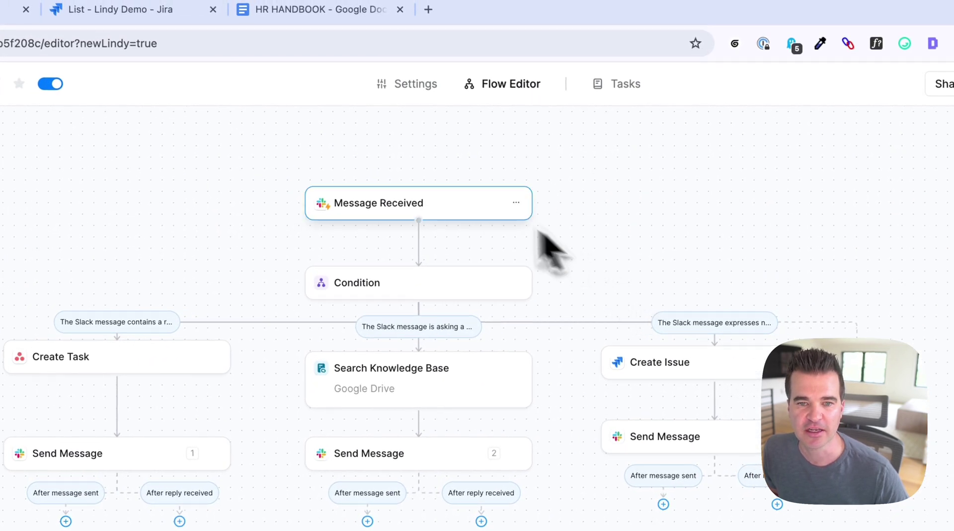
pyautogui.click(406, 285)
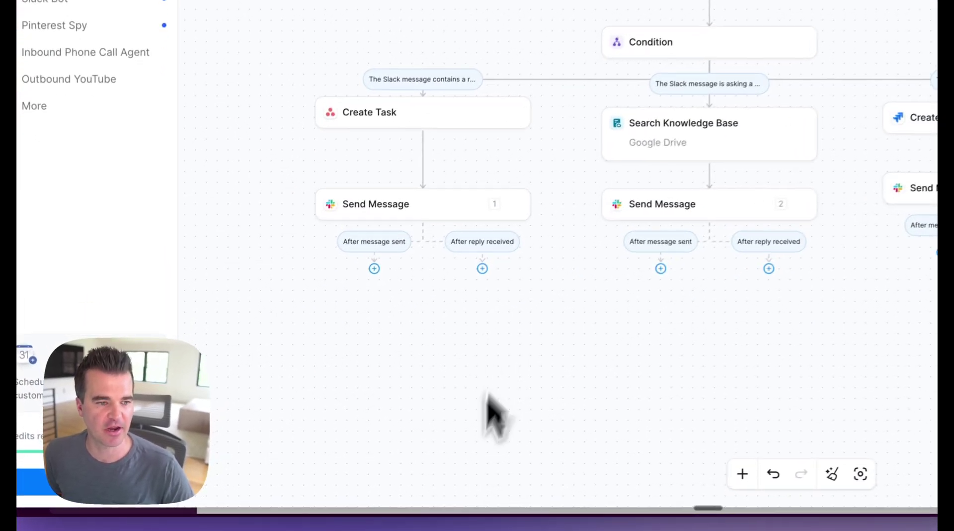
# - Switch to Slack and send "Hey Lindy, new issue to track: the form on our contact page isn't loading properly" in the lindy-demo channel
pyautogui.moveTo(328, 506)
pyautogui.click(199, 503)
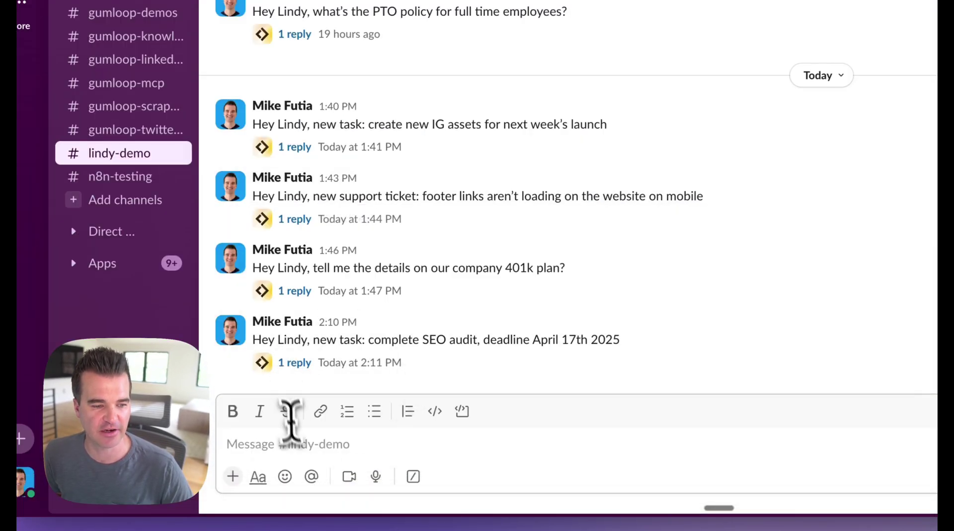
pyautogui.moveTo(227, 444); pyautogui.dragTo(374, 444)
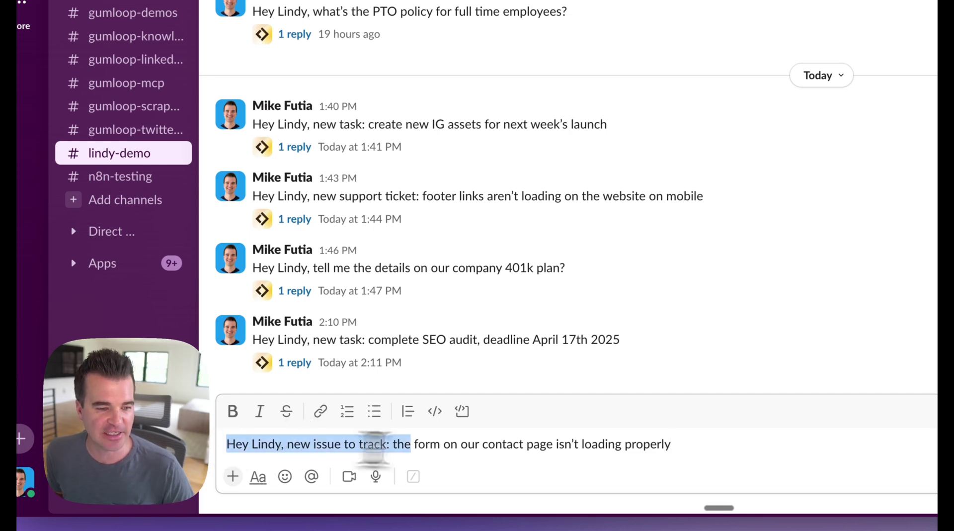
pyautogui.moveTo(431, 445); pyautogui.dragTo(720, 427)
pyautogui.click(718, 438)
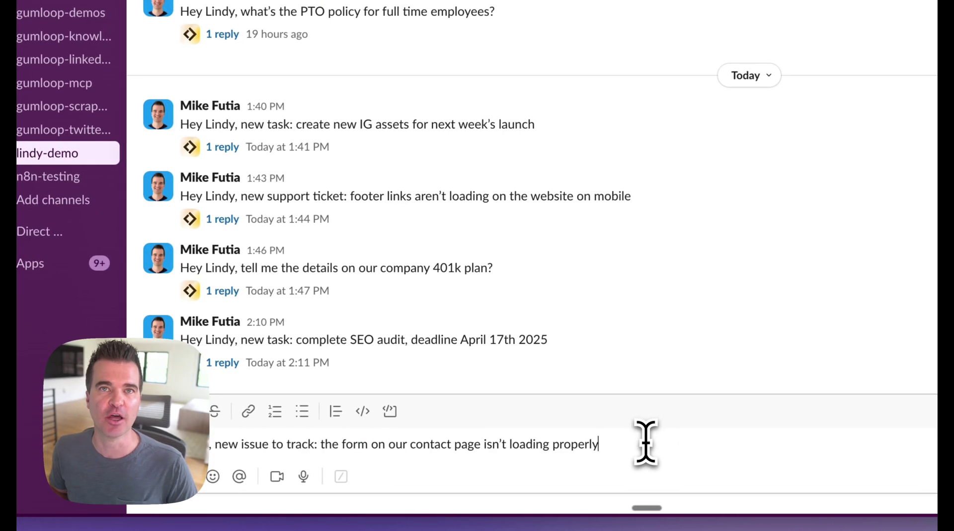
pyautogui.press('Return')
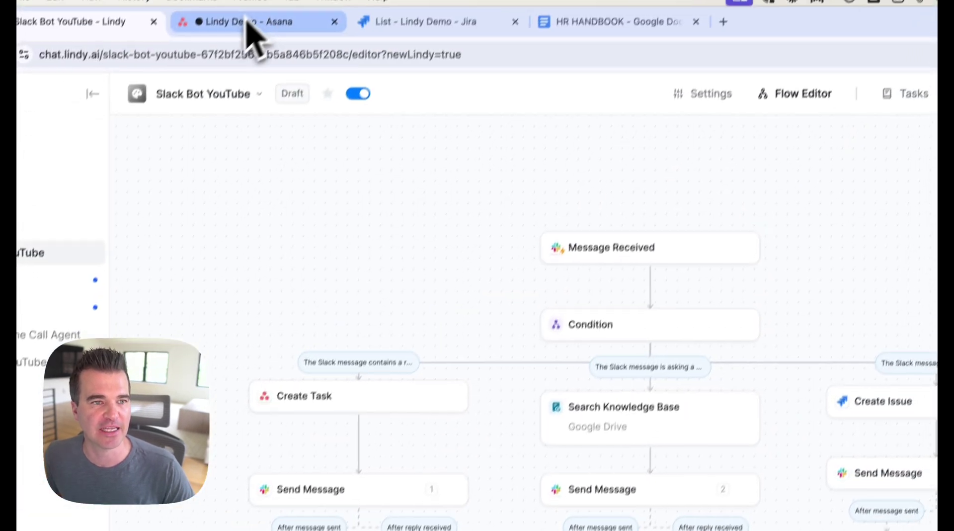
# - Return to Lindy, open the Website Issues Tracking run among the bot's tasks, and inspect the second Create Issue attempt
pyautogui.click(640, 78)
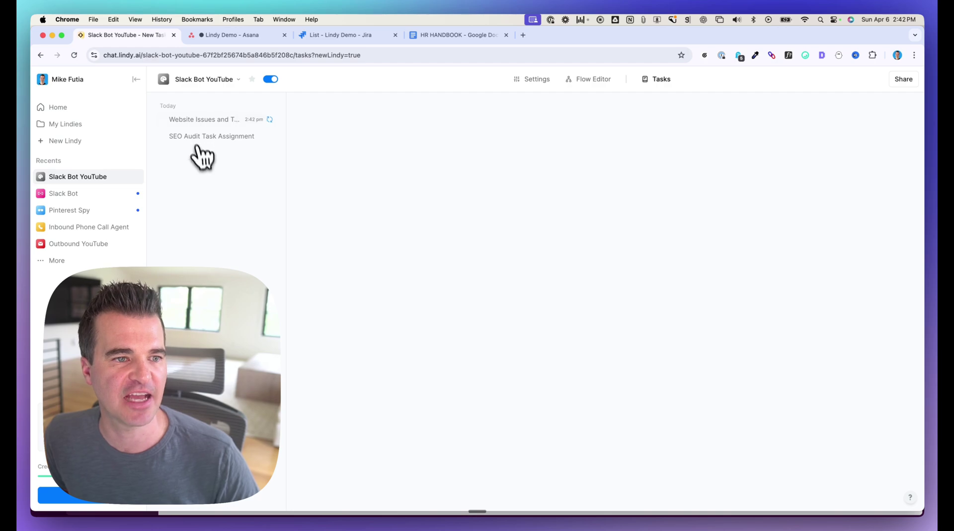
pyautogui.click(204, 122)
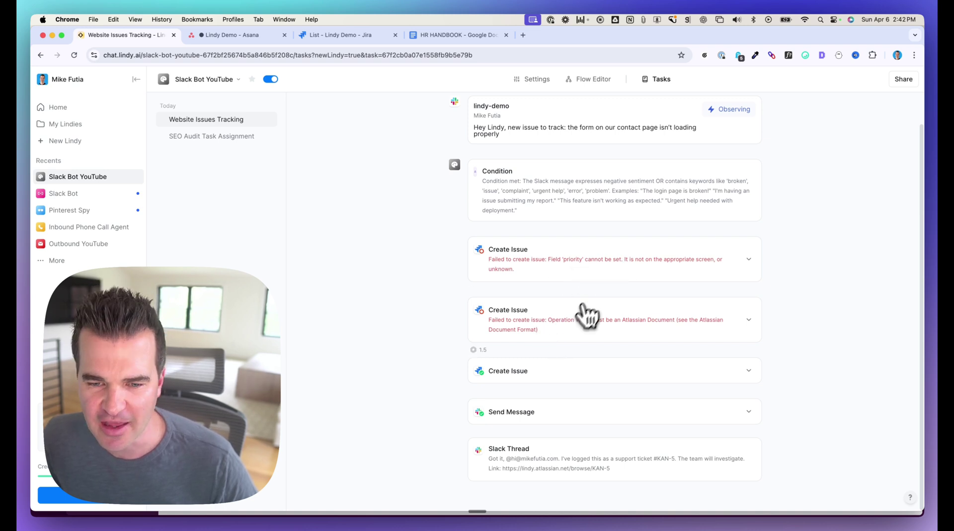
pyautogui.click(586, 314)
pyautogui.scroll(1, 512, 234)
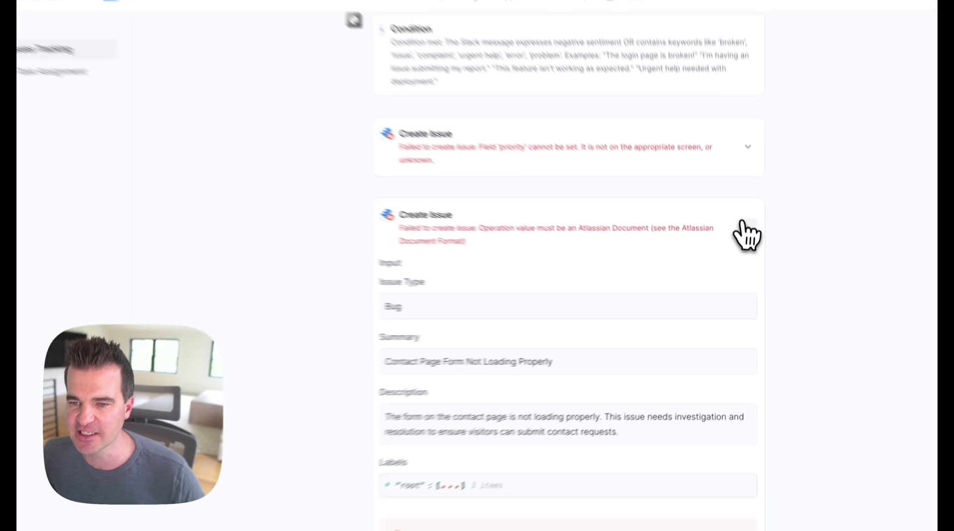
pyautogui.click(746, 232)
pyautogui.scroll(-1, 546, 199)
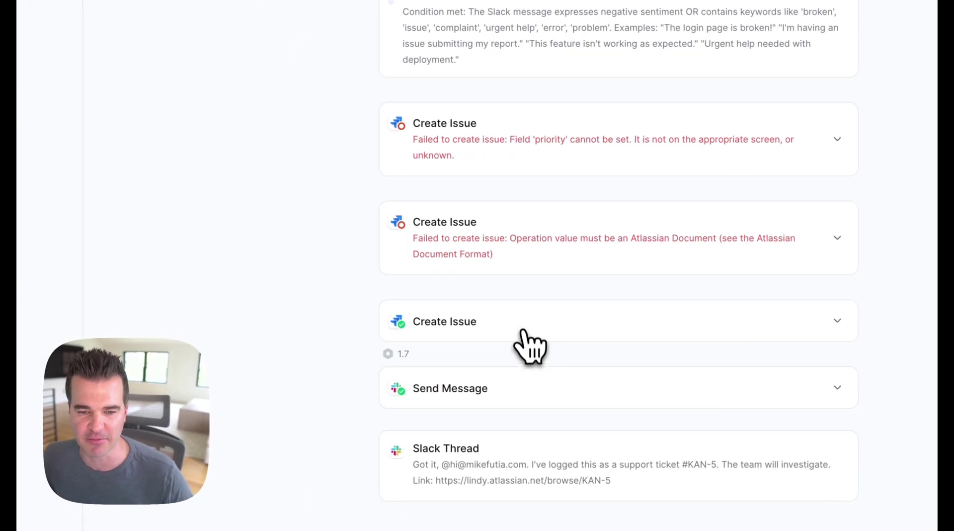
# - Inspect the inputs and result of the run's last Create Issue attempt, then collapse its details
pyautogui.click(517, 332)
pyautogui.scroll(2, 572, 249)
pyautogui.scroll(-1, 586, 201)
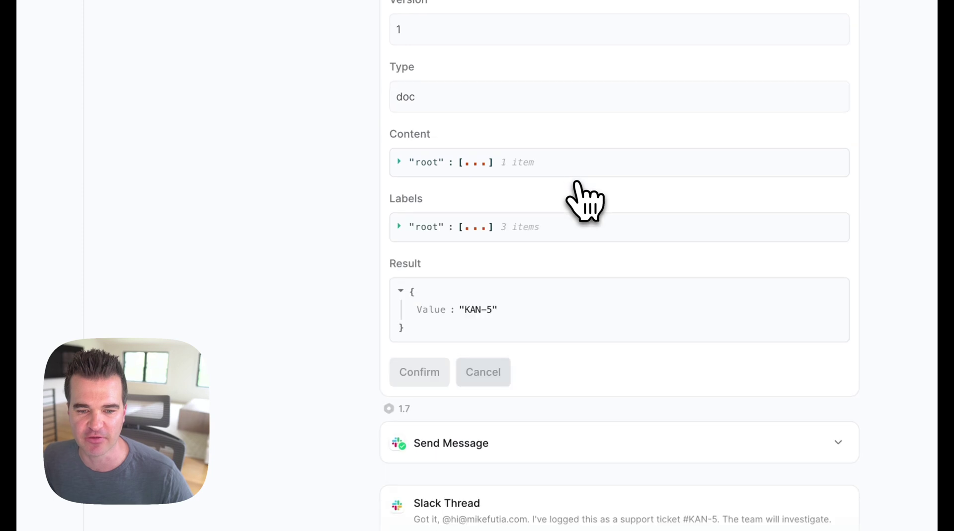
pyautogui.scroll(5, 586, 201)
pyautogui.click(838, 48)
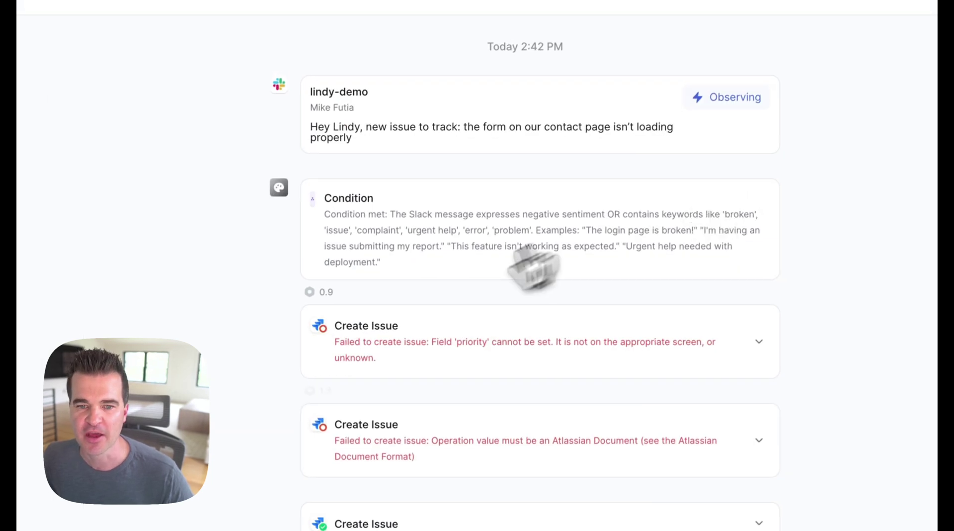
# - Review the rest of the run and check the Lindy Demo issue list in Jira for the contact page form issue
pyautogui.scroll(-1, 451, 305)
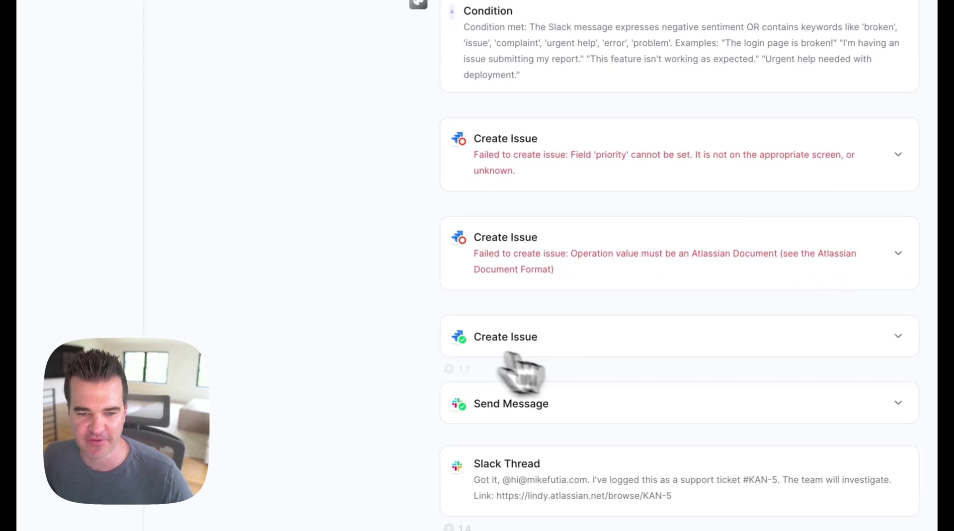
pyautogui.click(458, 19)
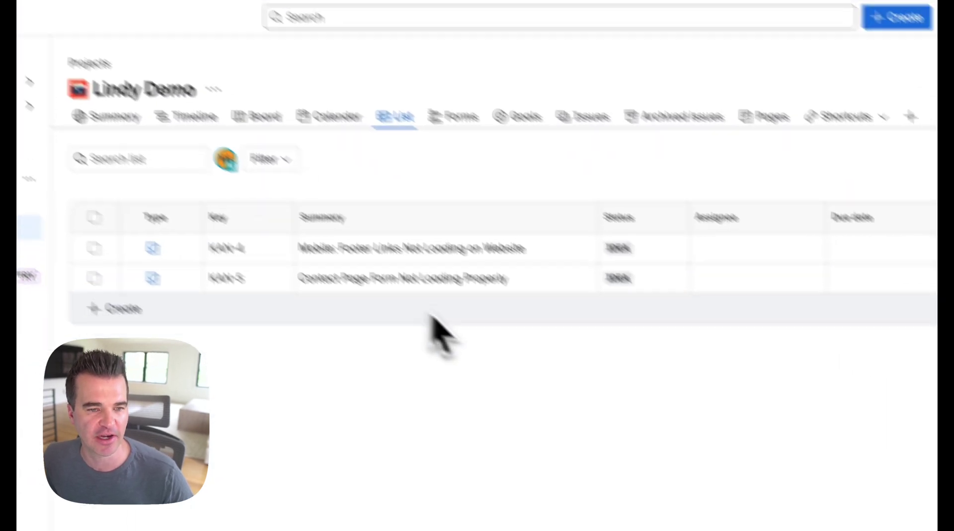
pyautogui.click(486, 378)
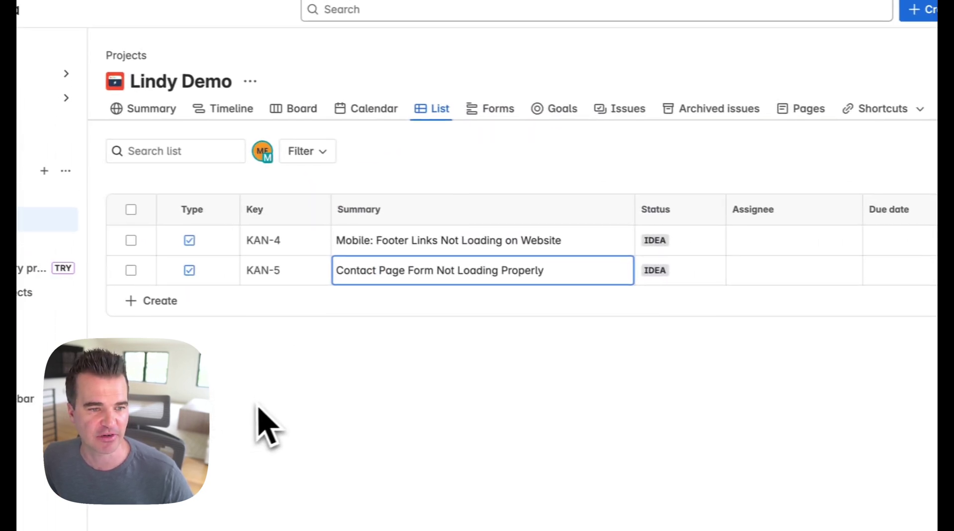
# - Return to the Website Issues Tracking run in Lindy, switch to Slack and open the bot's reply to the contact page form message
pyautogui.click(158, 44)
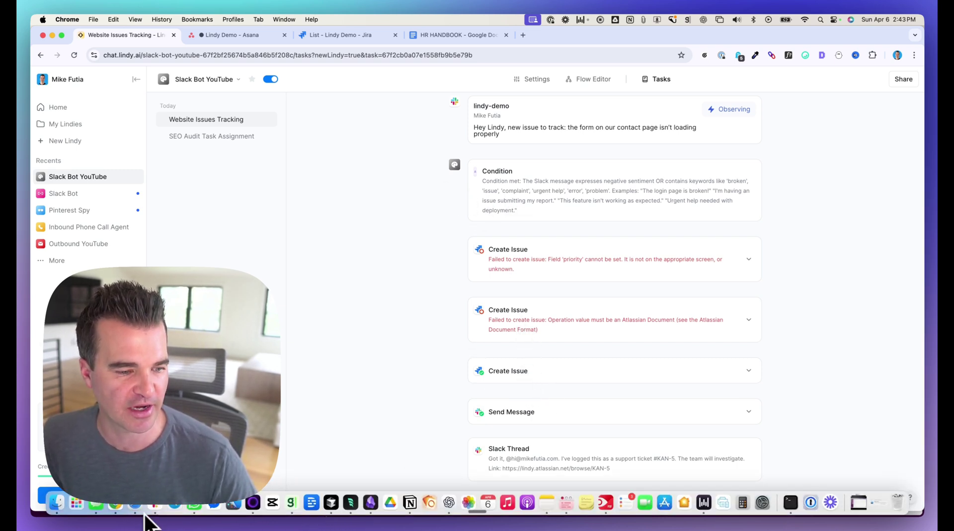
pyautogui.click(146, 515)
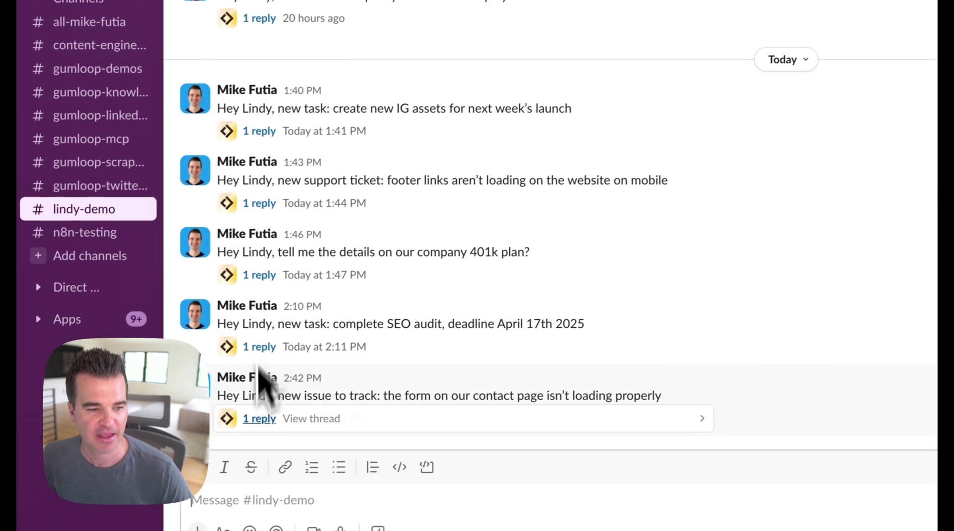
pyautogui.click(256, 420)
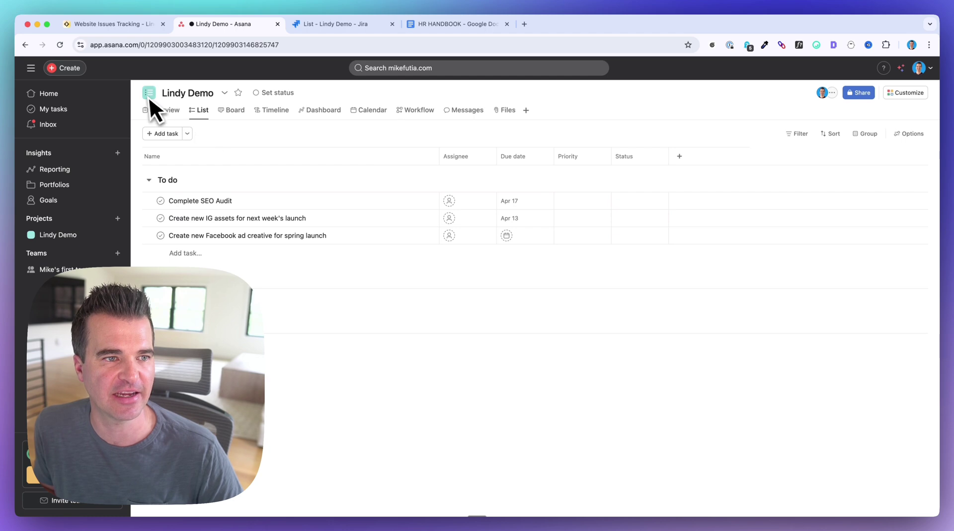
# - Send "Hey Lindy, new task: create content brief for new blog post, due date of April 12th" in Slack's lindy-demo channel
pyautogui.moveTo(191, 512)
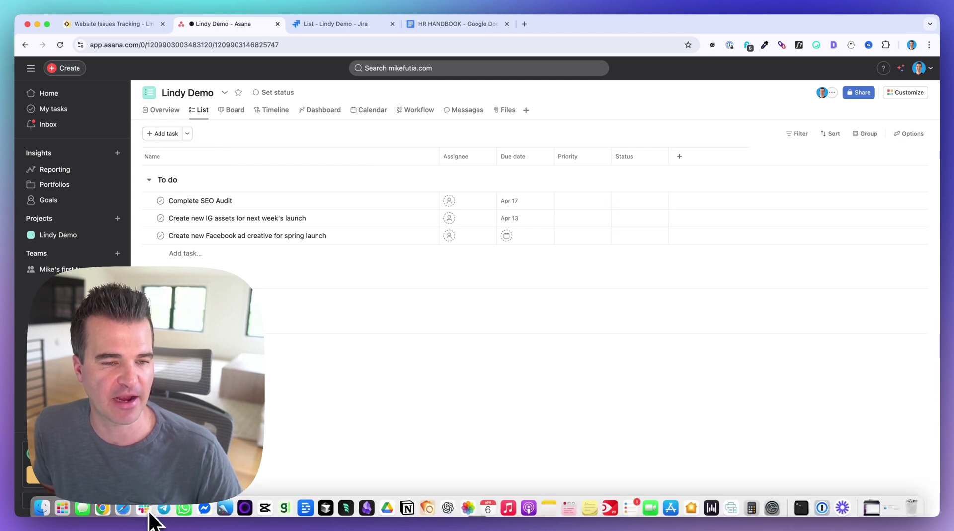
pyautogui.click(145, 509)
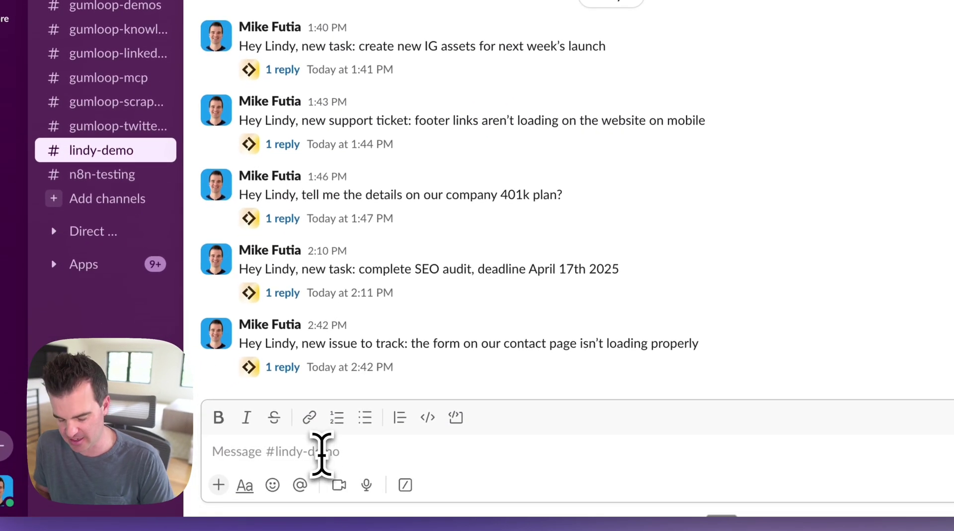
pyautogui.write('Hey Lindy, new task: create content brief for new blog post, due date of April 12th')
pyautogui.moveTo(247, 451); pyautogui.dragTo(216, 452)
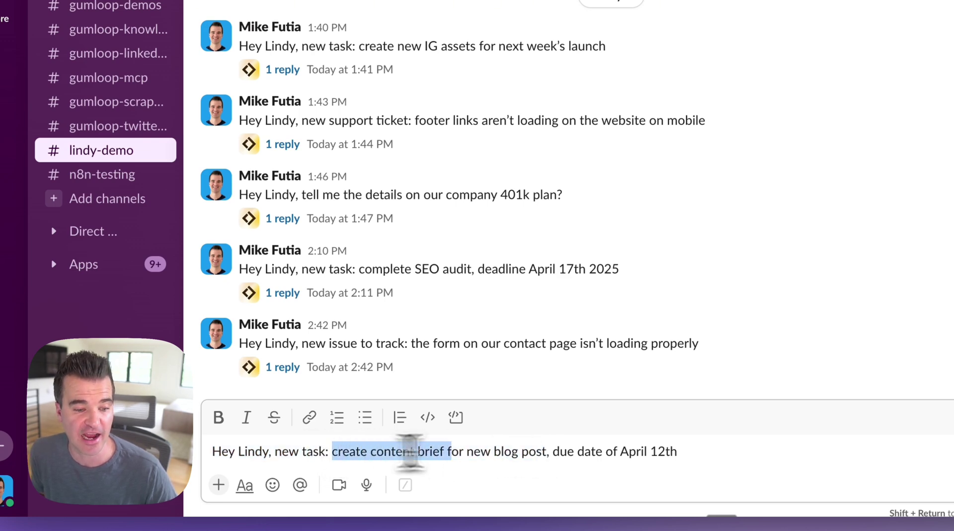
pyautogui.moveTo(549, 454); pyautogui.dragTo(679, 453)
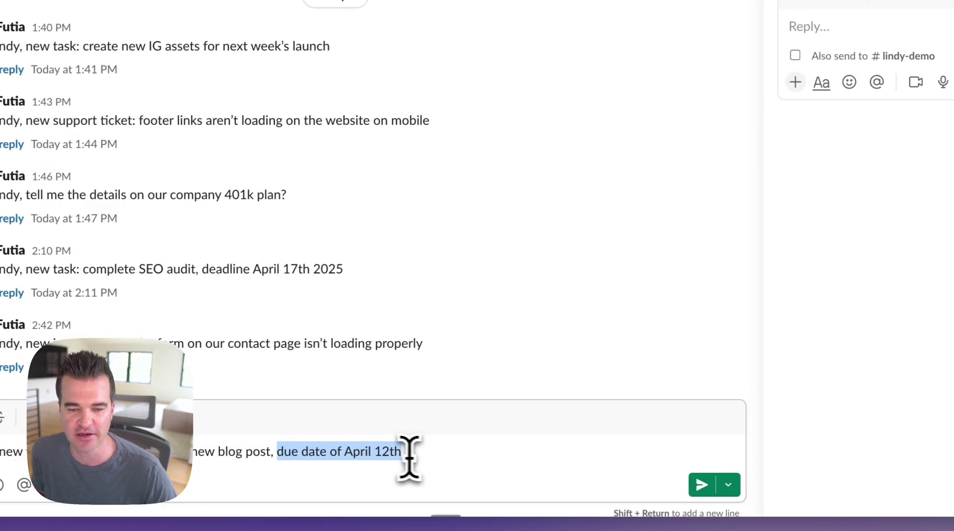
pyautogui.click(696, 486)
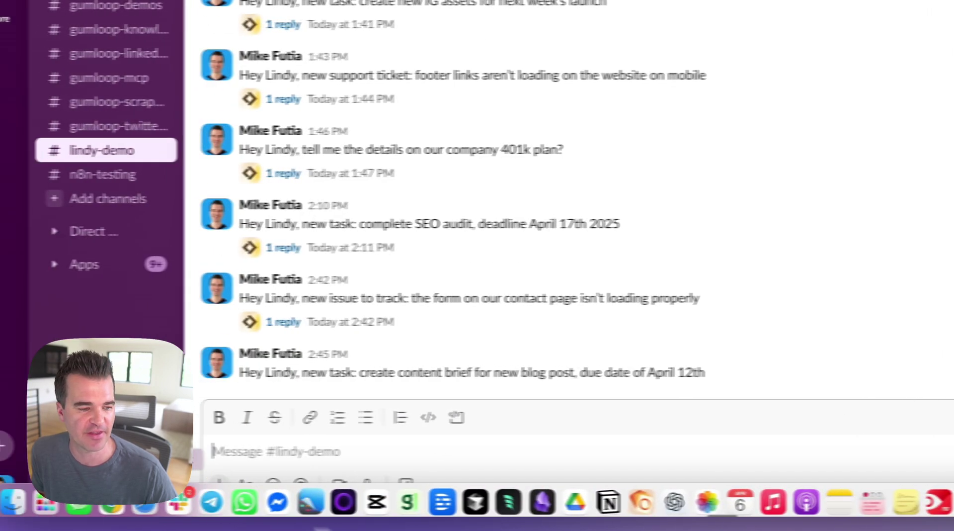
# - Return to Lindy and open the newest run among the bot's tasks to follow the content brief message
pyautogui.click(156, 505)
pyautogui.click(164, 26)
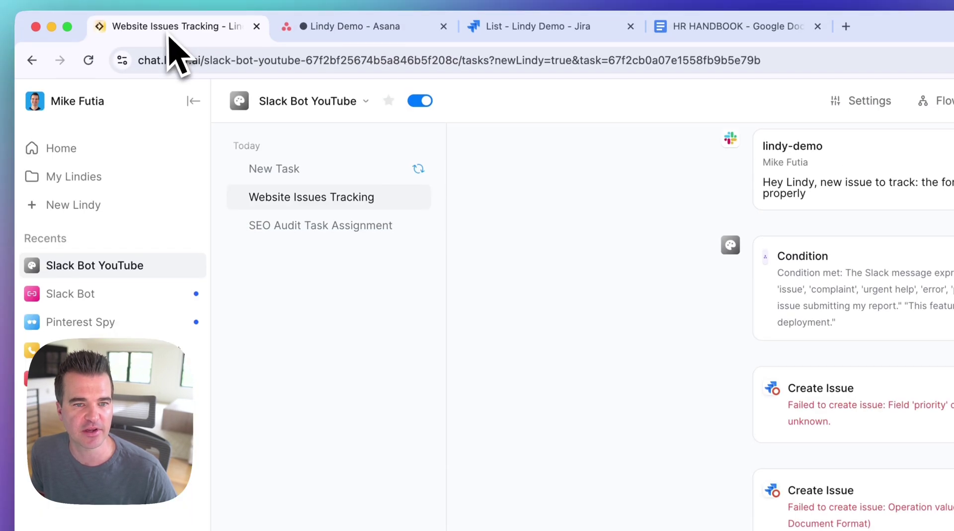
pyautogui.click(711, 109)
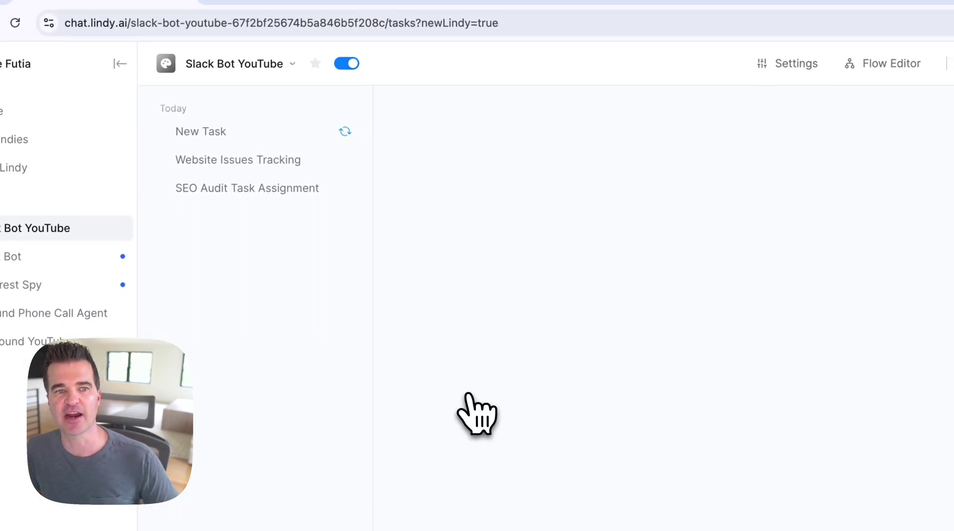
pyautogui.click(226, 135)
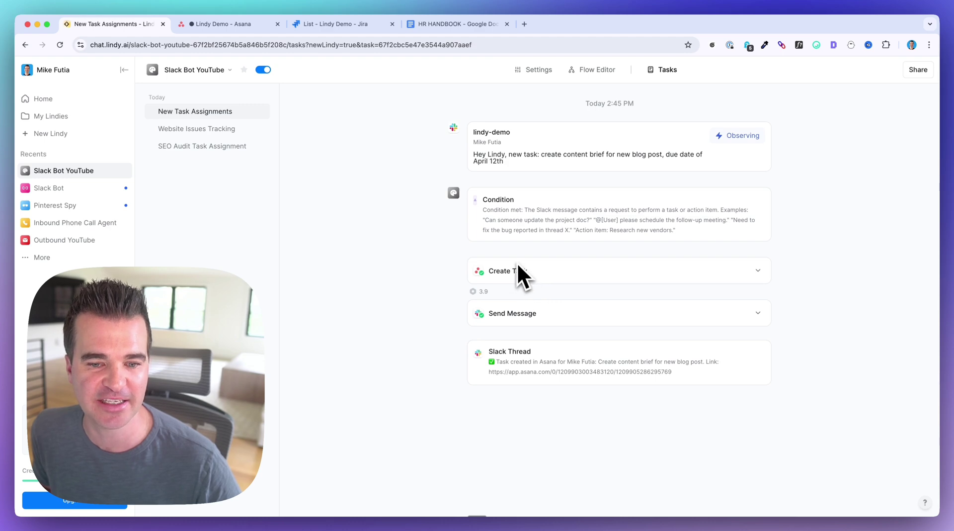
# - Check the due date of the "Create content brief for new blog post" task in Asana's Lindy Demo project
pyautogui.click(208, 25)
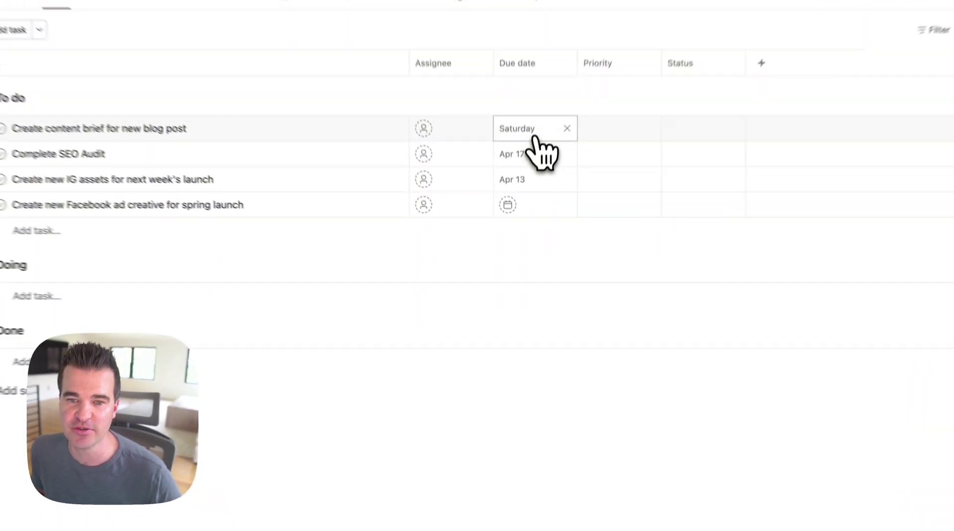
pyautogui.click(517, 202)
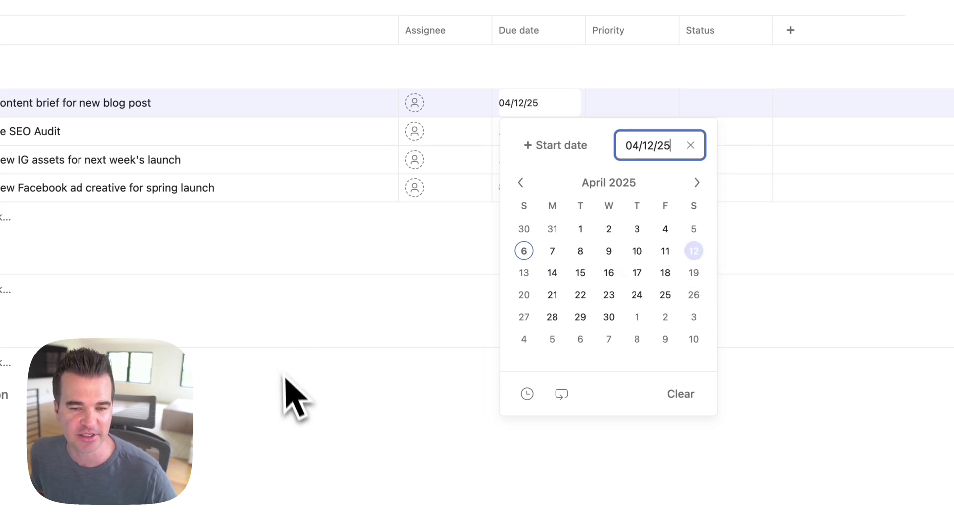
pyautogui.click(317, 506)
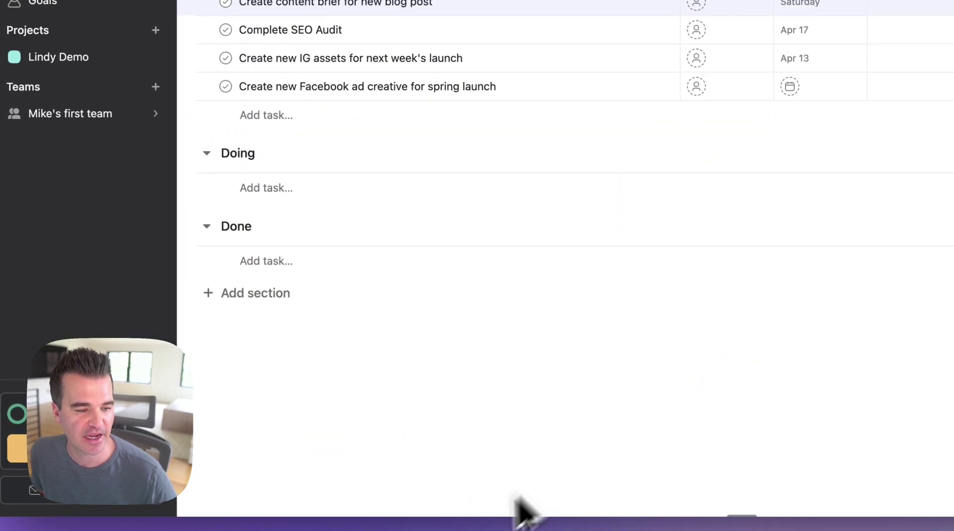
# - Switch to Slack and open the bot's thread reply to the content brief message
pyautogui.moveTo(385, 527)
pyautogui.click(199, 502)
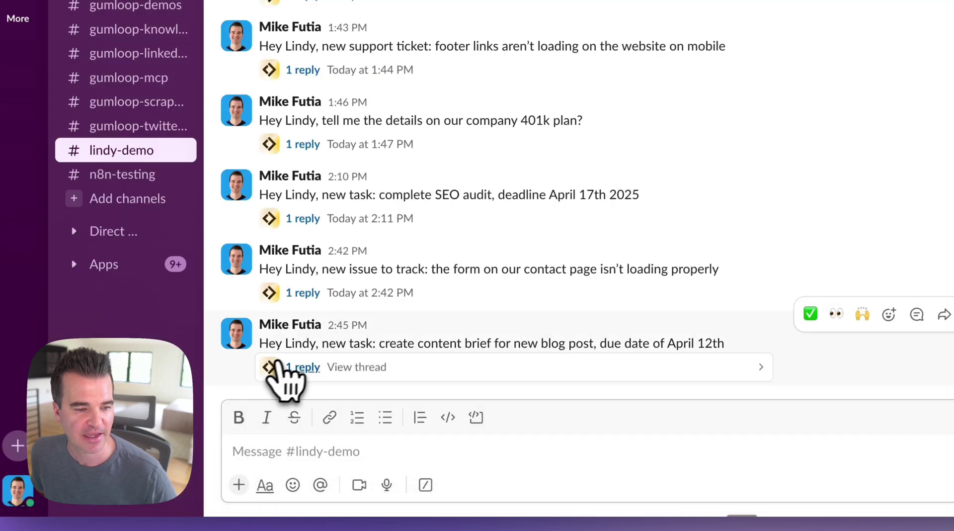
pyautogui.click(312, 370)
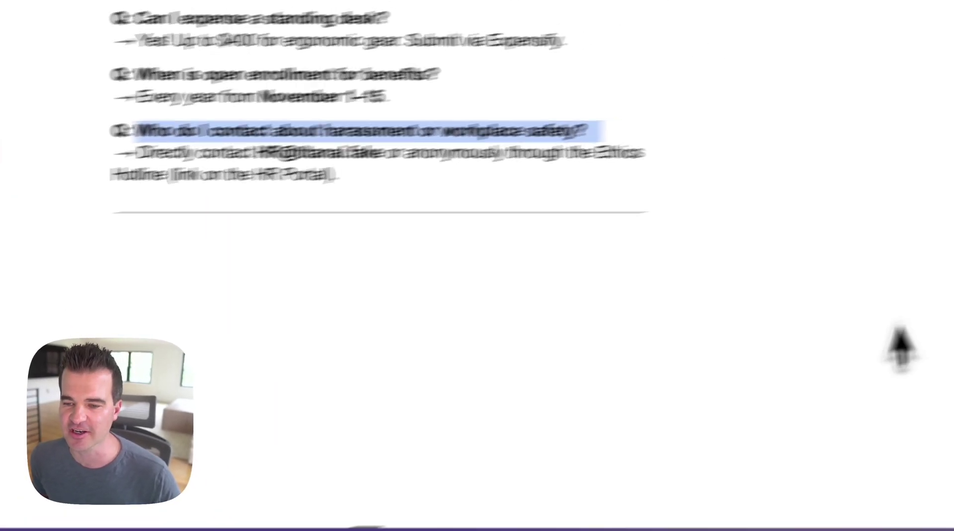
# - Copy the question "Who do I contact about harassment or workplace safety?" from the HR handbook Google Doc
pyautogui.click(98, 218)
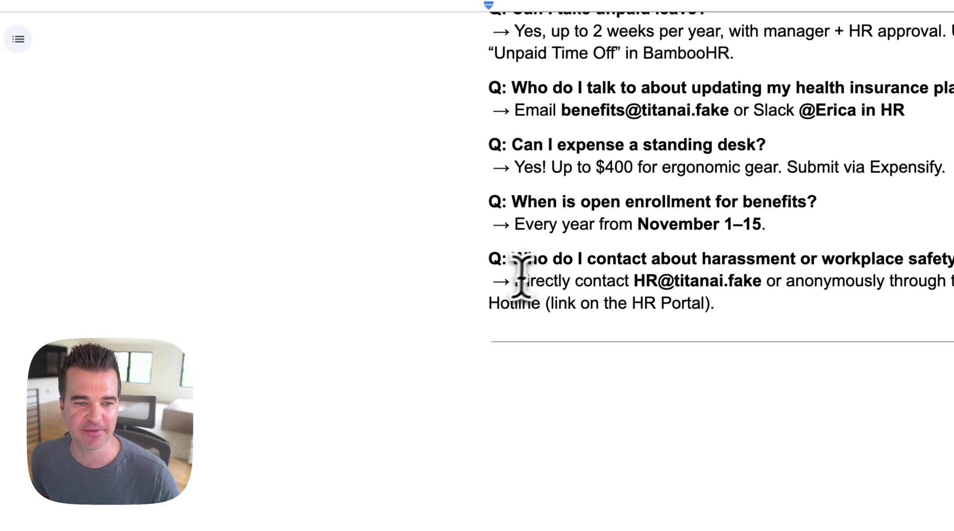
pyautogui.scroll(15, 522, 277)
pyautogui.scroll(-15, 517, 265)
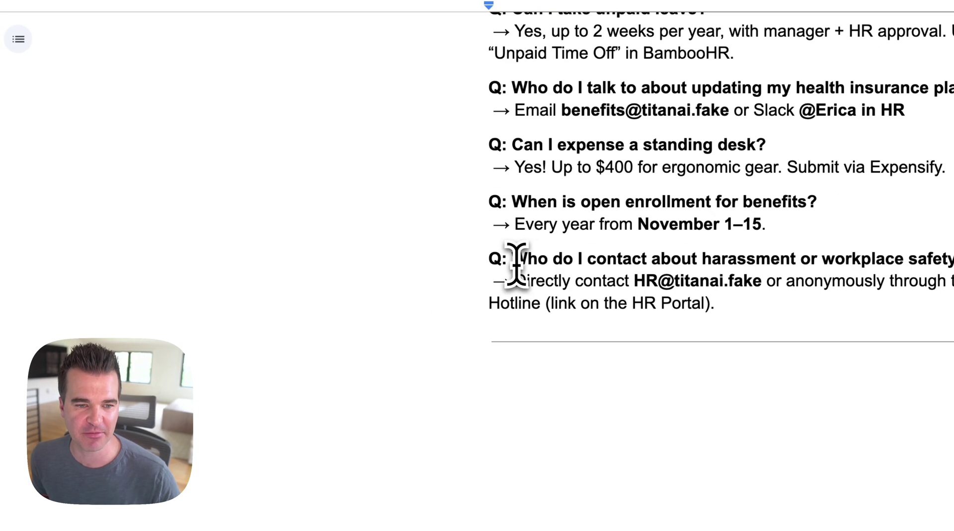
pyautogui.moveTo(511, 257); pyautogui.dragTo(944, 252)
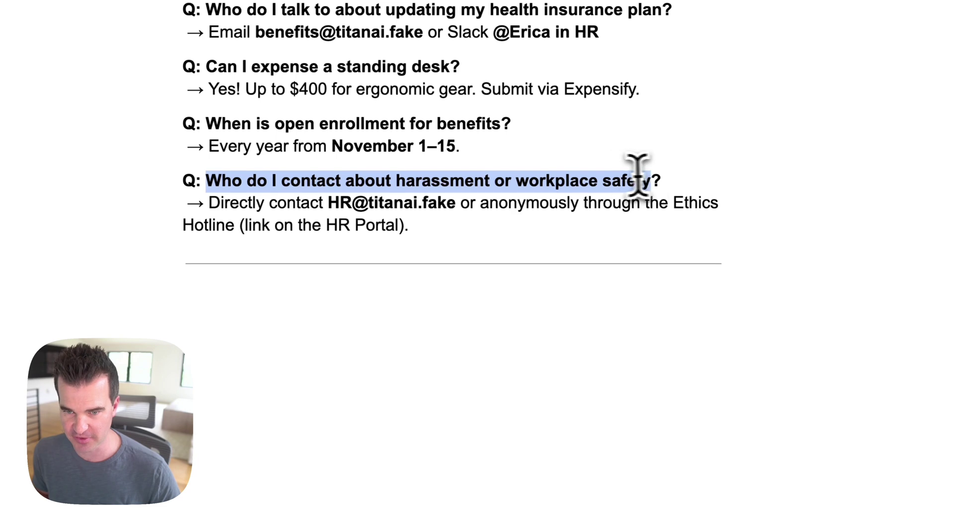
pyautogui.moveTo(639, 175); pyautogui.dragTo(660, 175)
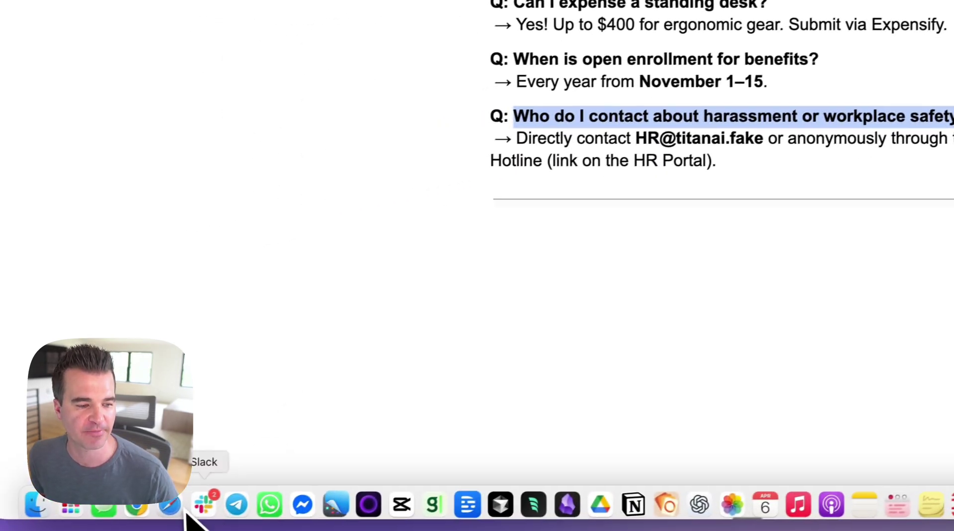
# - Switch to Slack and send "Hey Lindy, Who do I contact about harassment or workplace safety?" in the lindy-demo channel
pyautogui.click(223, 503)
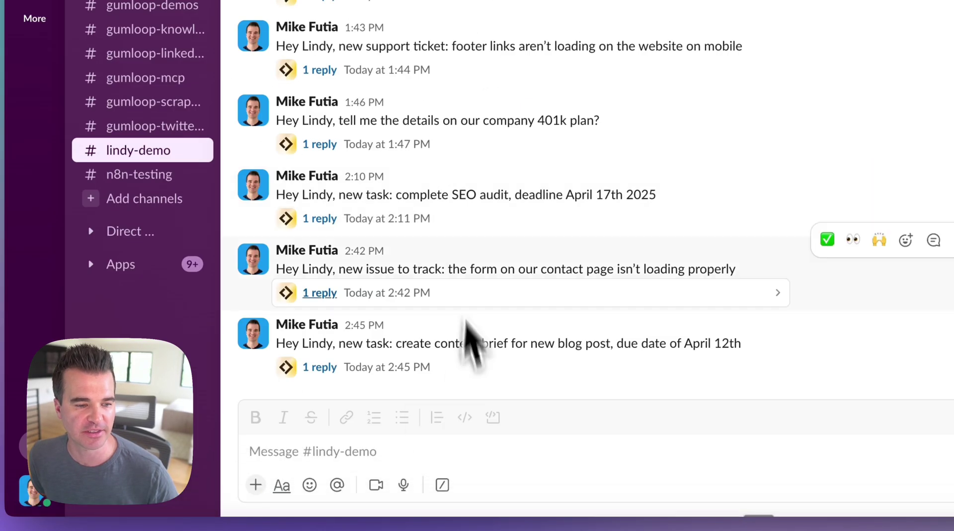
pyautogui.click(301, 453)
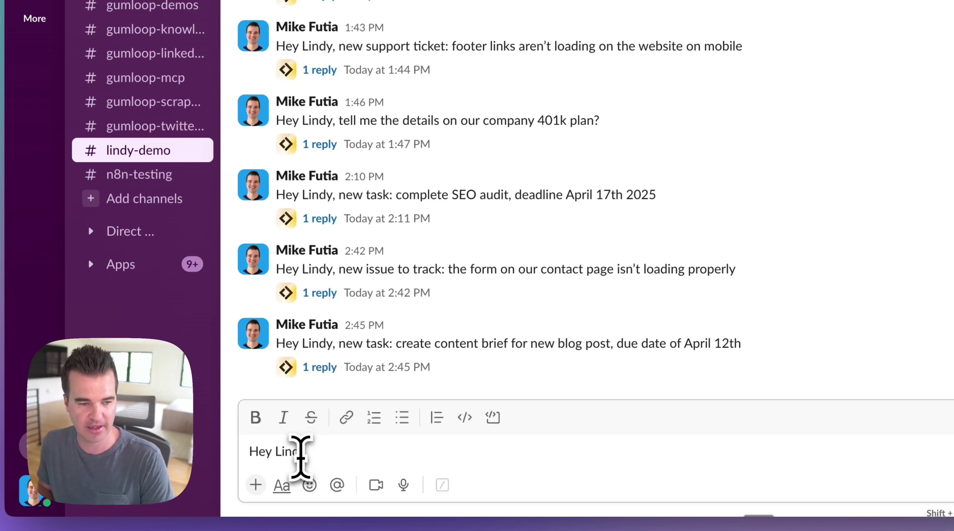
pyautogui.write('Hey Lindy,')
pyautogui.write('Who do I contact about harassment or workplace safety?')
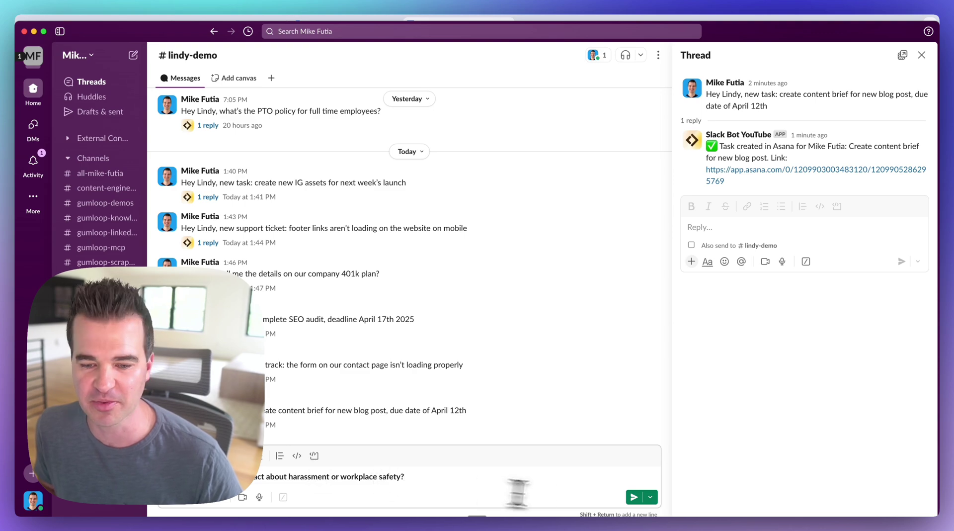
pyautogui.click(676, 491)
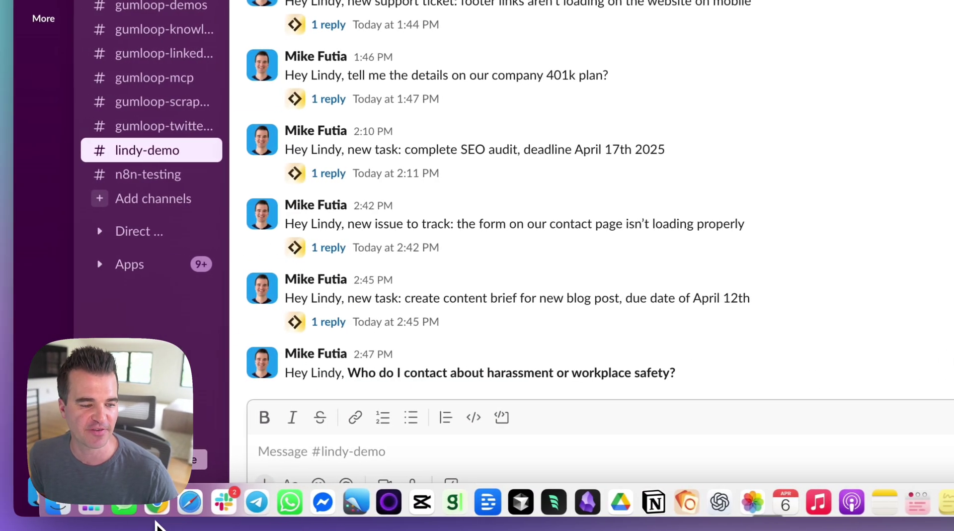
# - Return to Lindy, open the run for the workplace safety question, and expand its Search Knowledge Base step
pyautogui.click(157, 508)
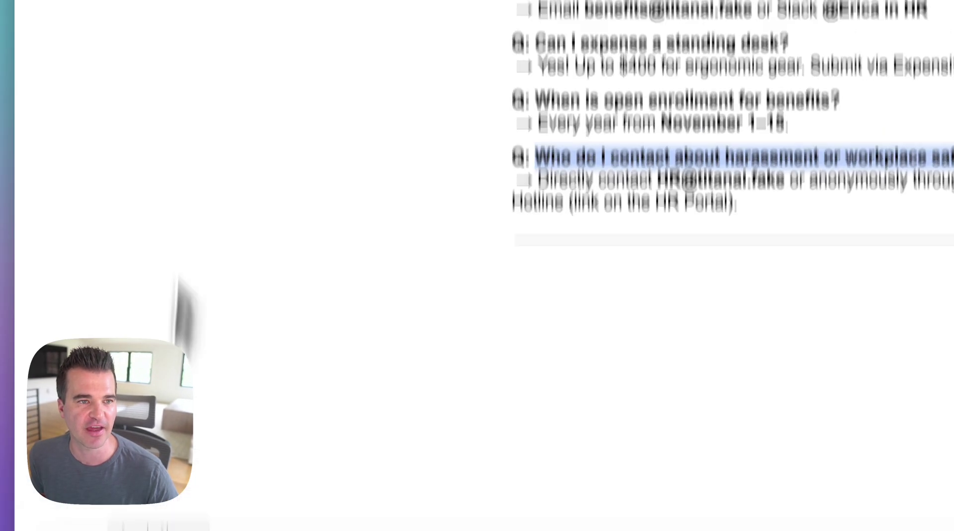
pyautogui.click(188, 28)
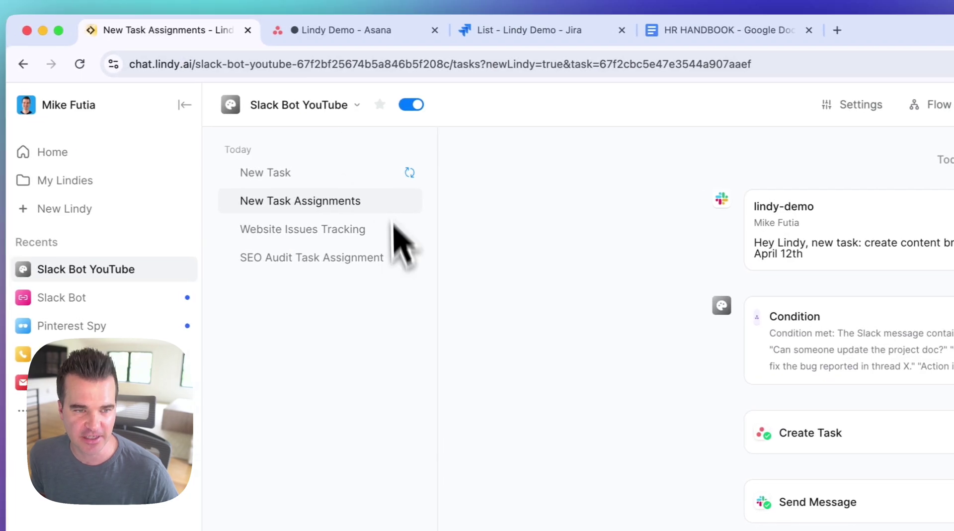
pyautogui.click(262, 172)
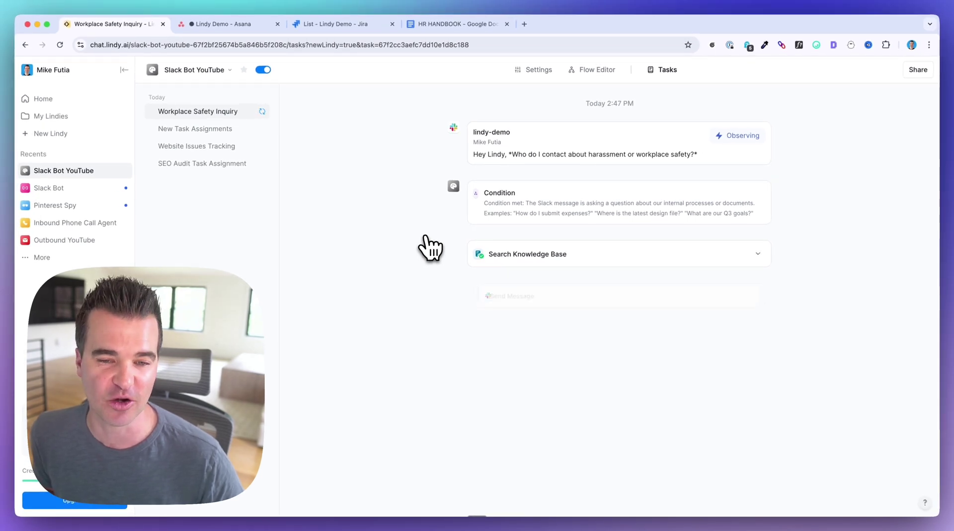
pyautogui.click(527, 255)
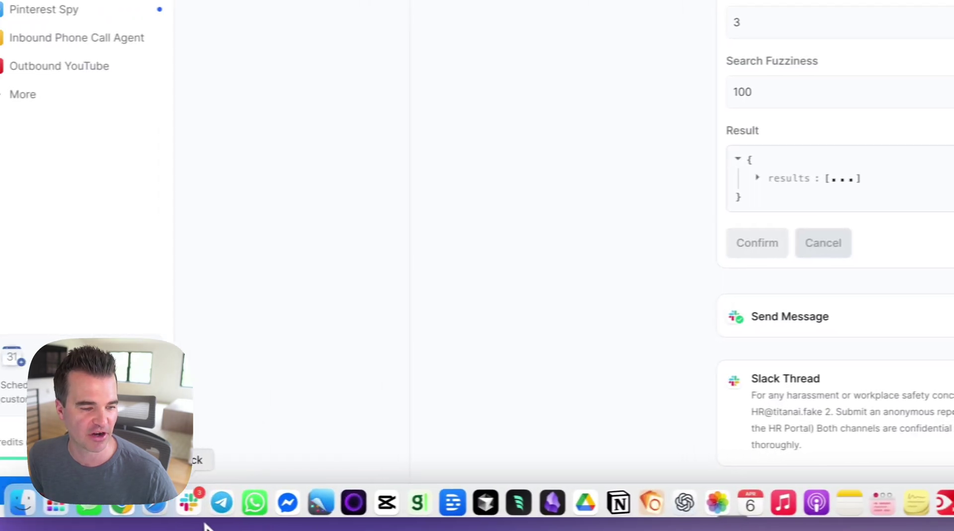
# - Open the bot's Slack reply to the workplace safety question and compare it with the matching answer in the HR handbook
pyautogui.click(212, 512)
pyautogui.click(315, 368)
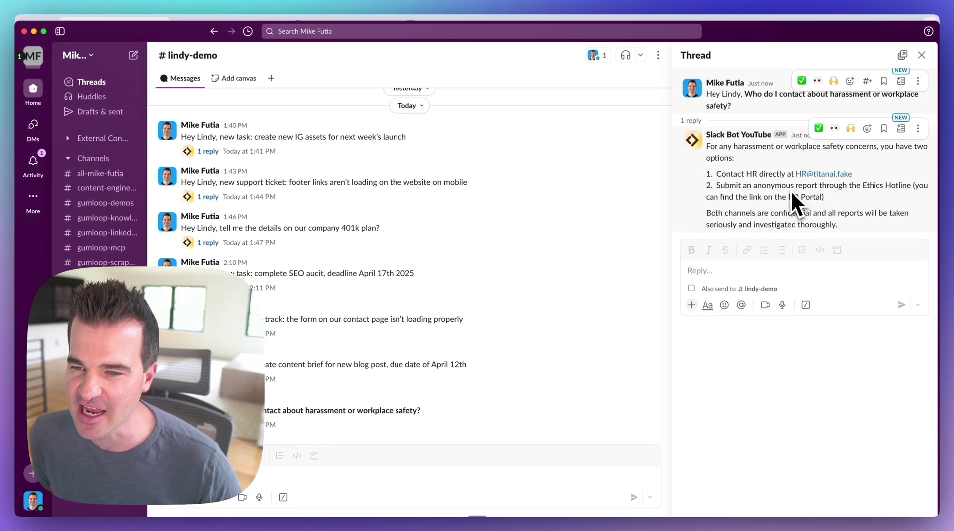
pyautogui.moveTo(420, 526)
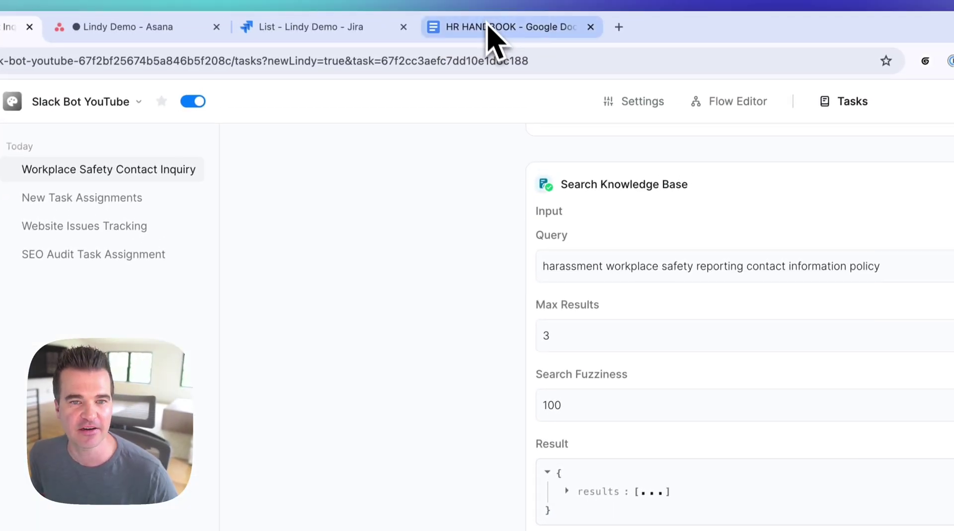
pyautogui.click(490, 36)
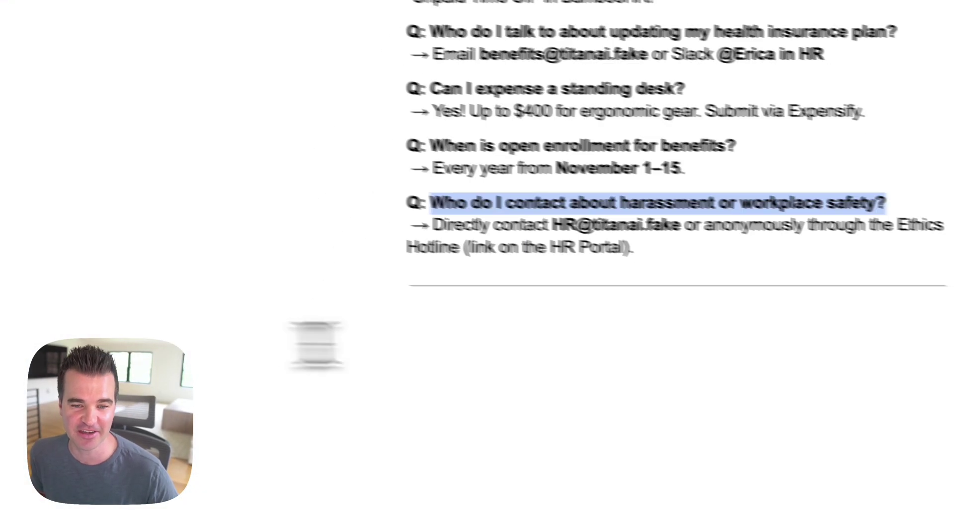
pyautogui.click(697, 464)
pyautogui.moveTo(496, 193); pyautogui.dragTo(530, 193)
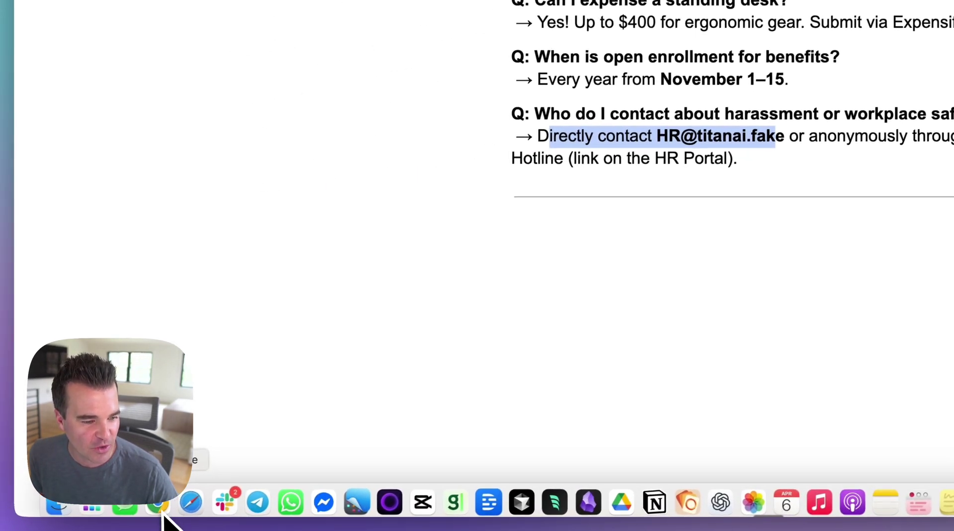
pyautogui.click(230, 510)
pyautogui.click(306, 433)
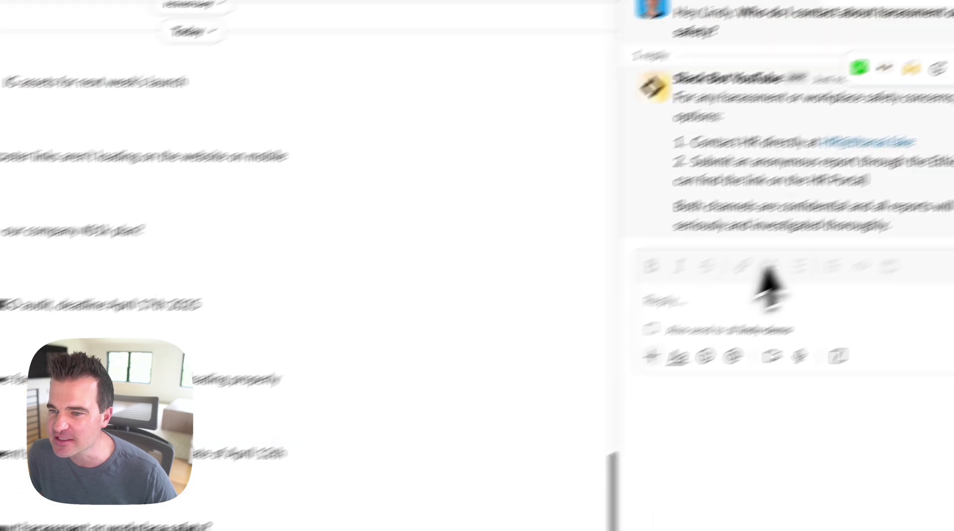